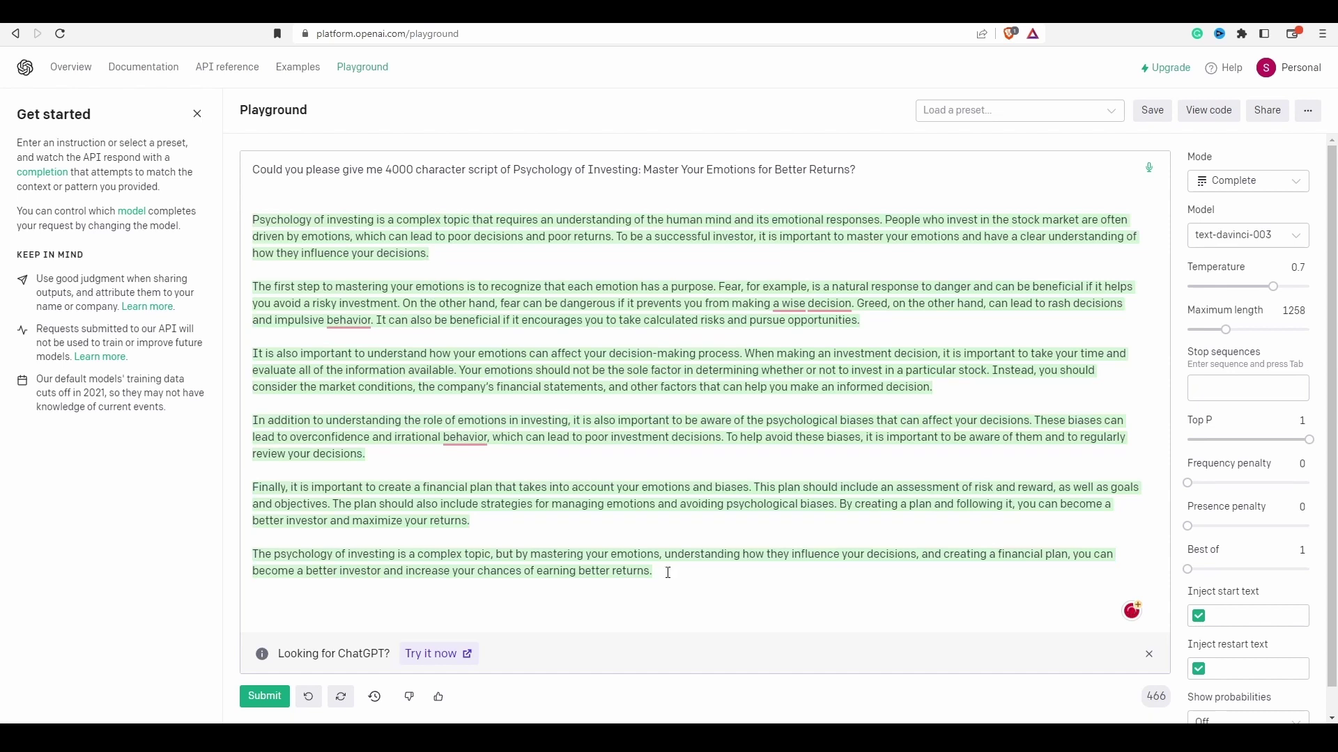
# Select the whole generated script about the psychology of investing in the OpenAI Playground.
pyautogui.moveTo(668, 572); pyautogui.dragTo(213, 195)
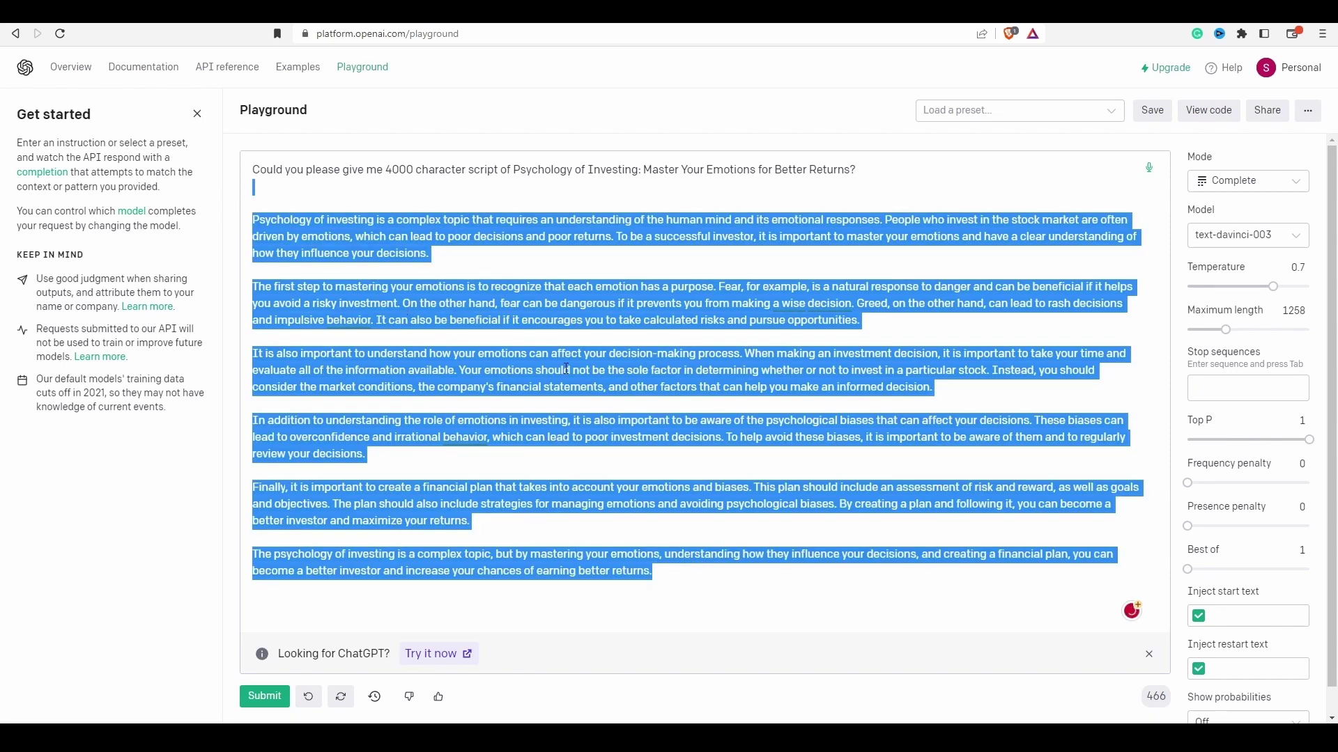
pyautogui.click(566, 370)
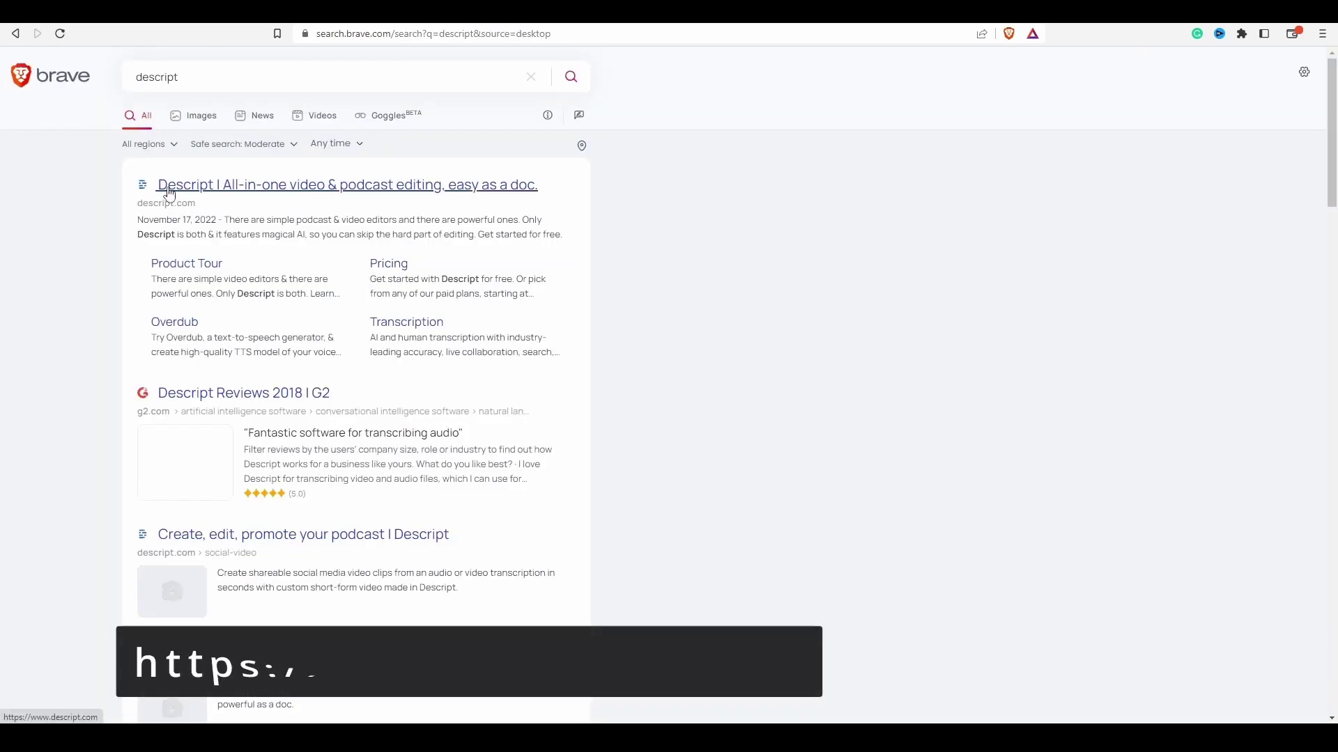
# Open the official Descript website from the Brave search results for descript.
pyautogui.moveTo(167, 195); pyautogui.dragTo(358, 200)
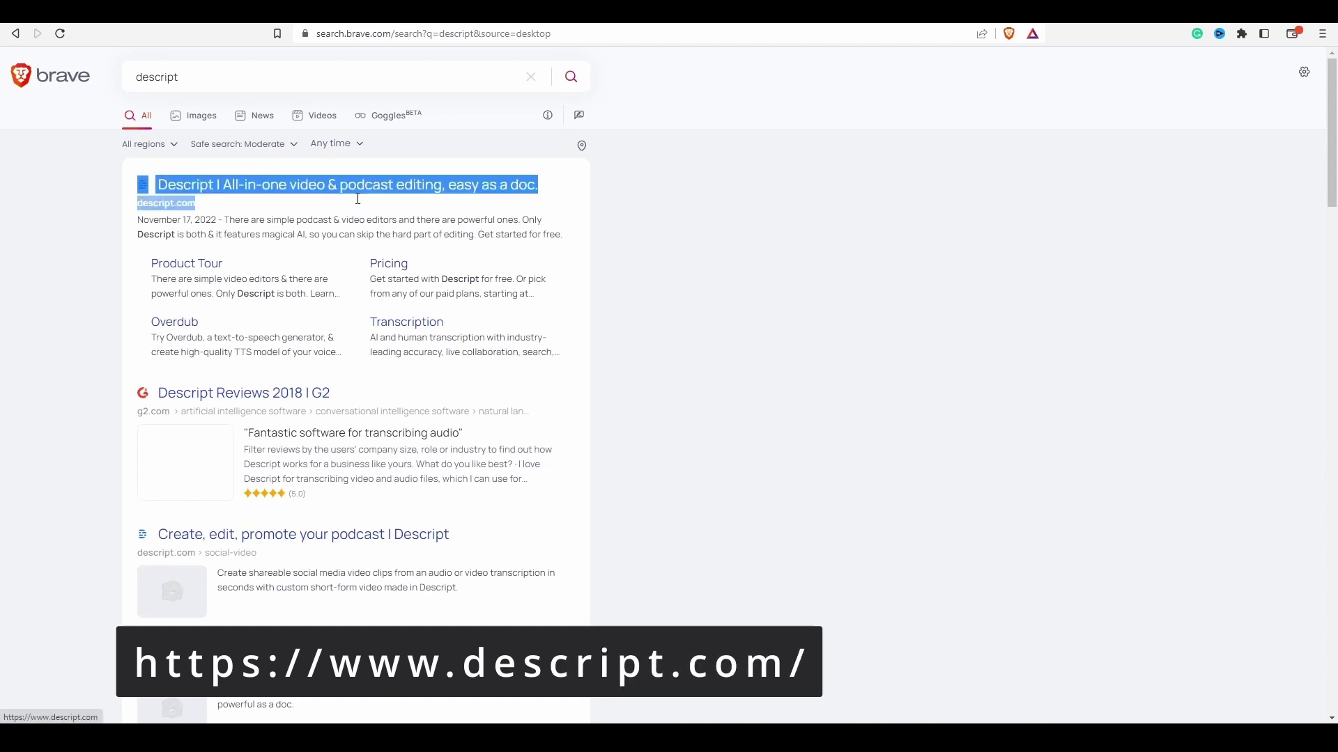
pyautogui.click(734, 226)
pyautogui.click(422, 185)
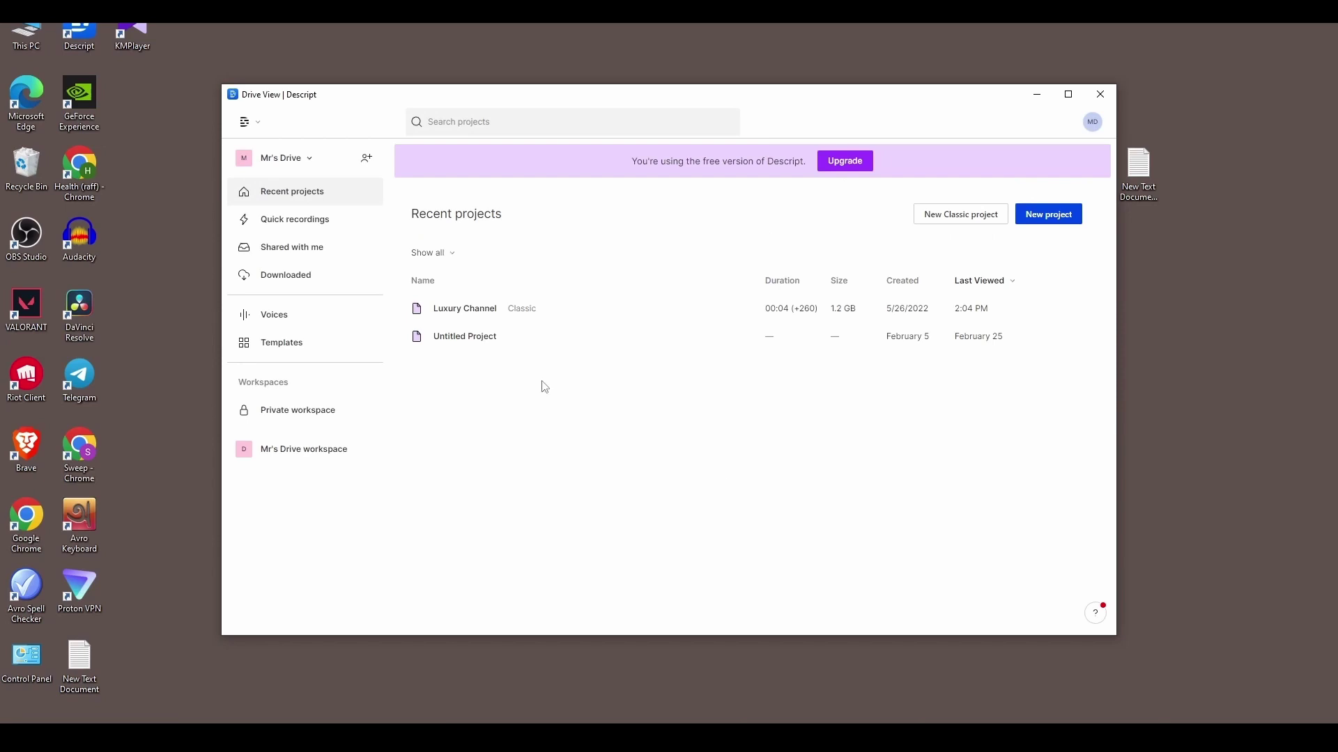
# Switch to Descript's Luxury Channel project and fill the blank composition with the script, titled "Psychology of Investing: Master Your Emotions for Better Returns".
pyautogui.click(477, 312)
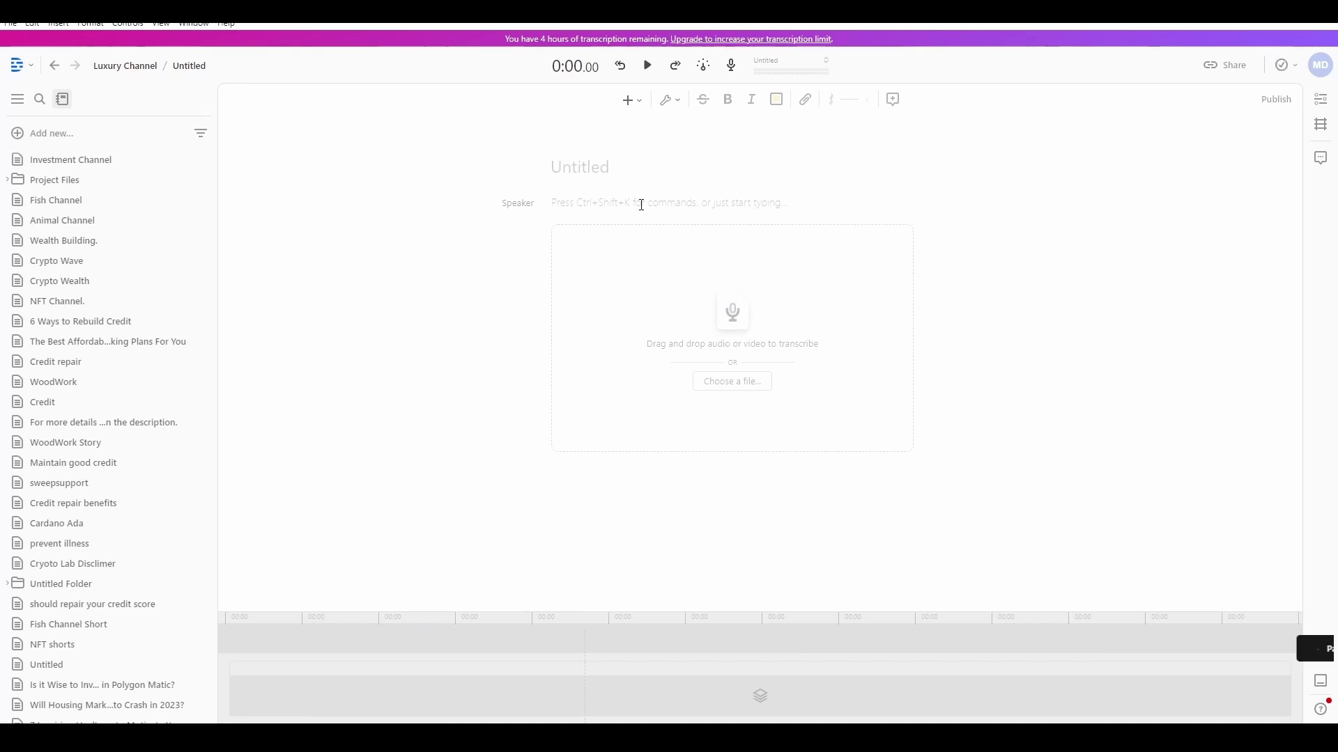
pyautogui.click(578, 167)
pyautogui.write('Psychology of Investing: Master Your Emotions for Better Returns')
pyautogui.press('BackSpace')
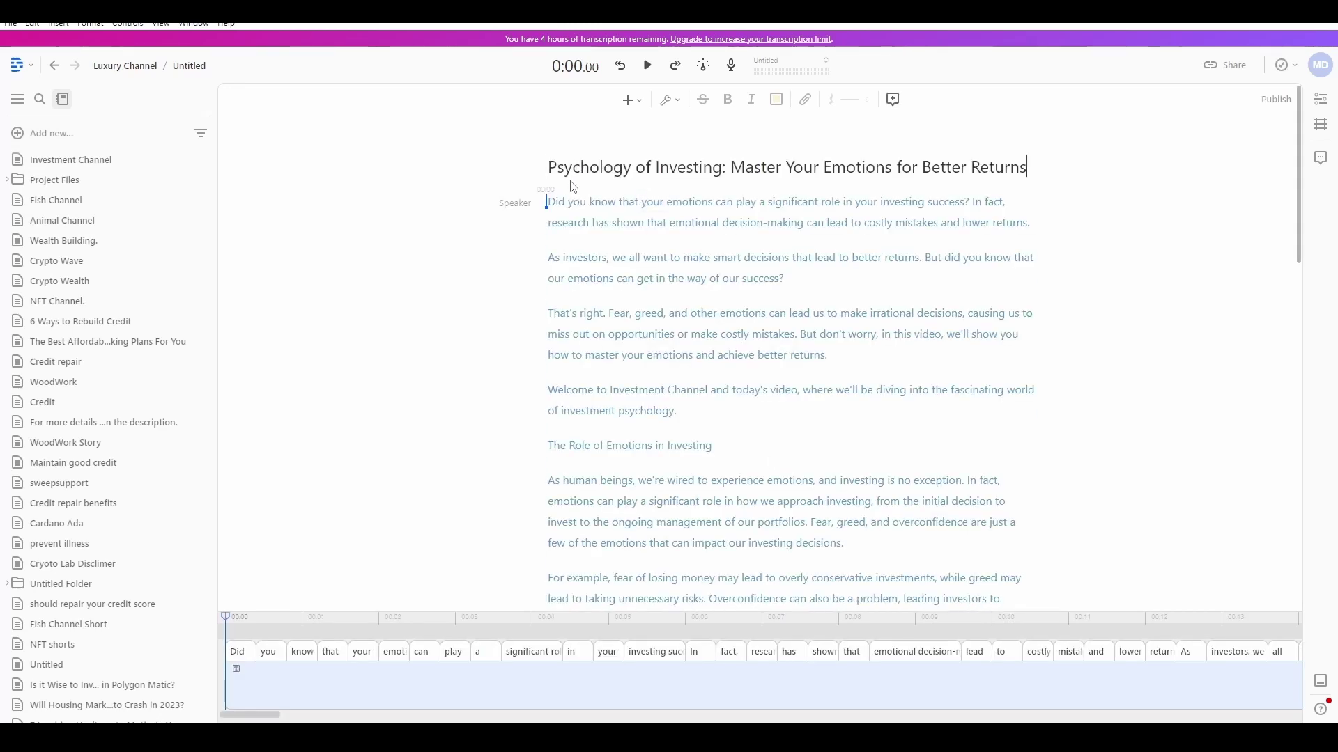
pyautogui.click(736, 447)
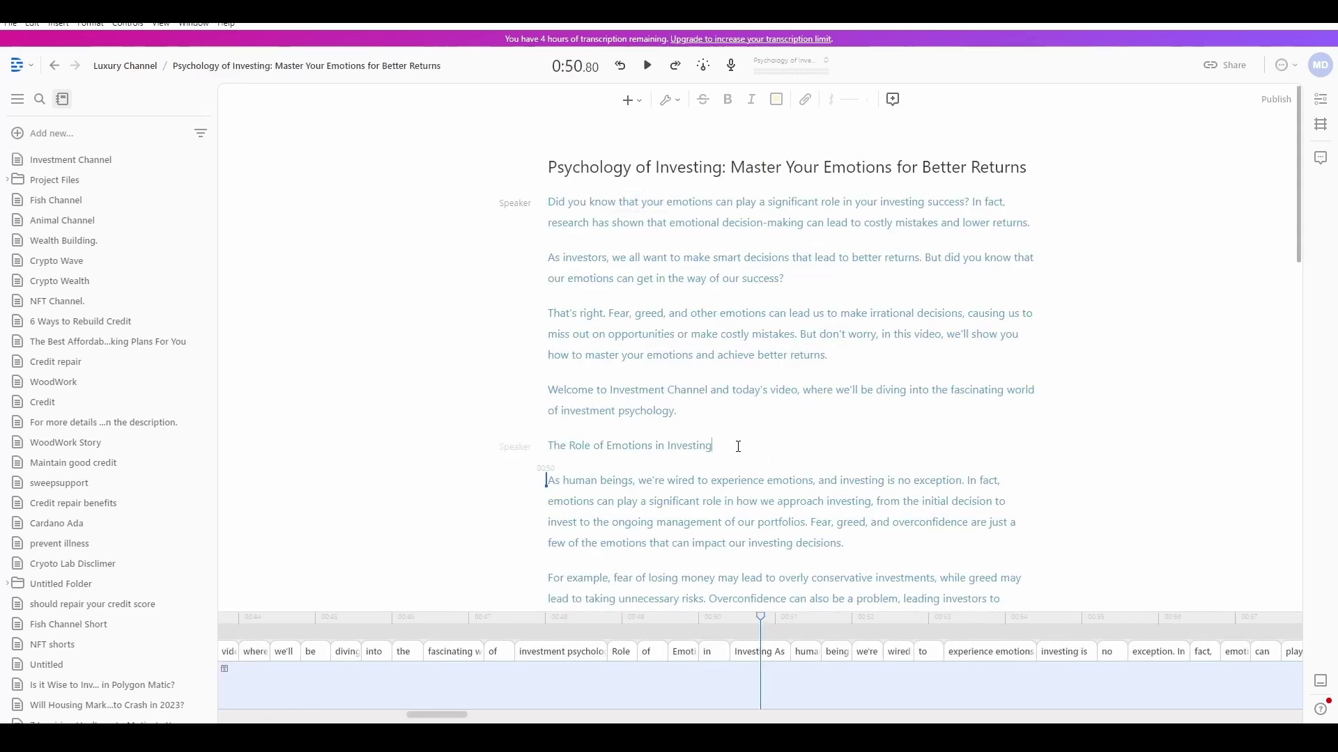
# Assign the Nancy voice in the Casual 2 style as the speaker of the script.
pyautogui.click(515, 203)
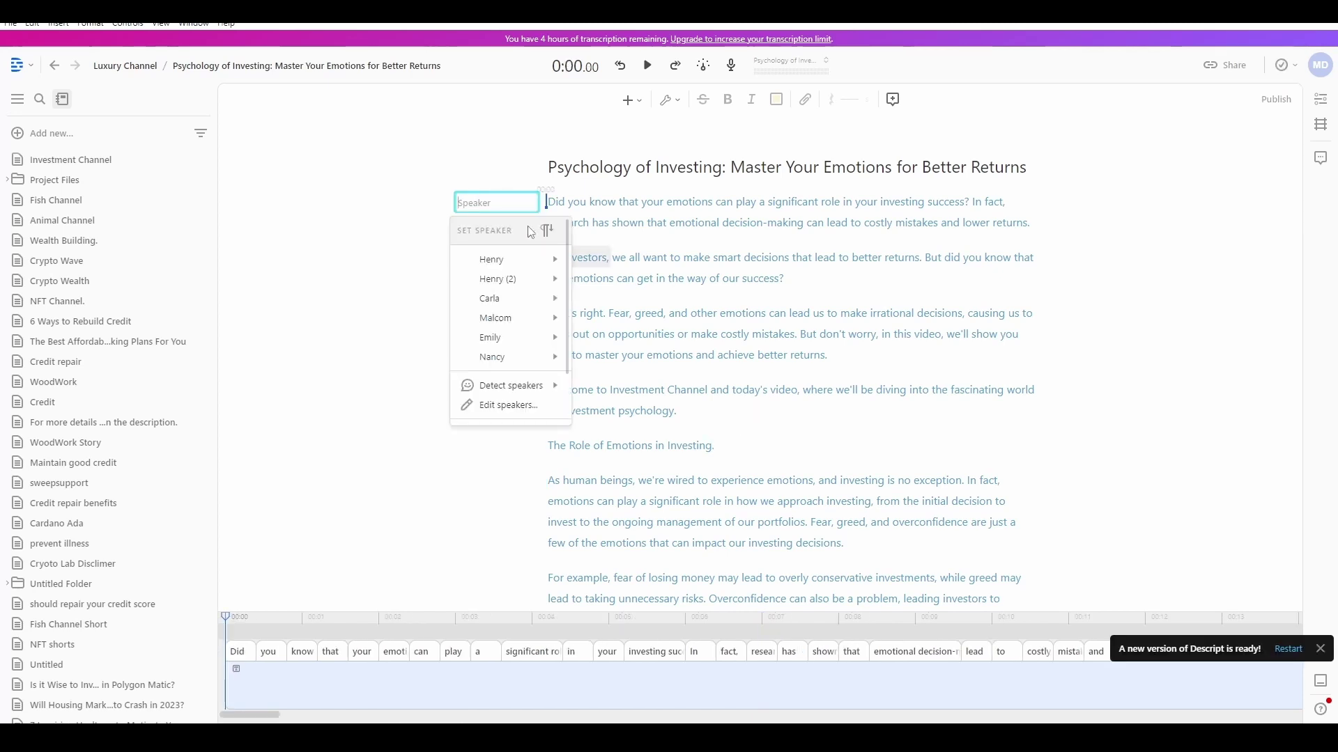
pyautogui.moveTo(517, 361)
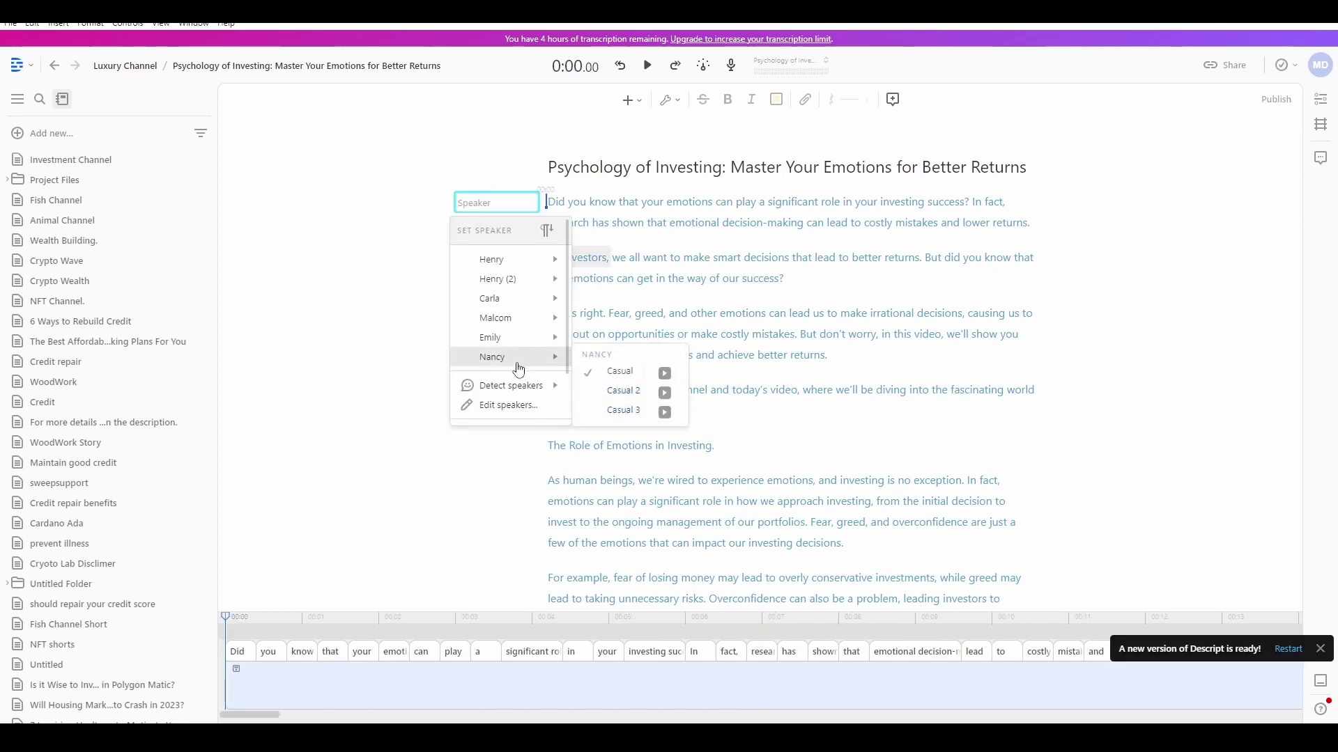
pyautogui.click(370, 232)
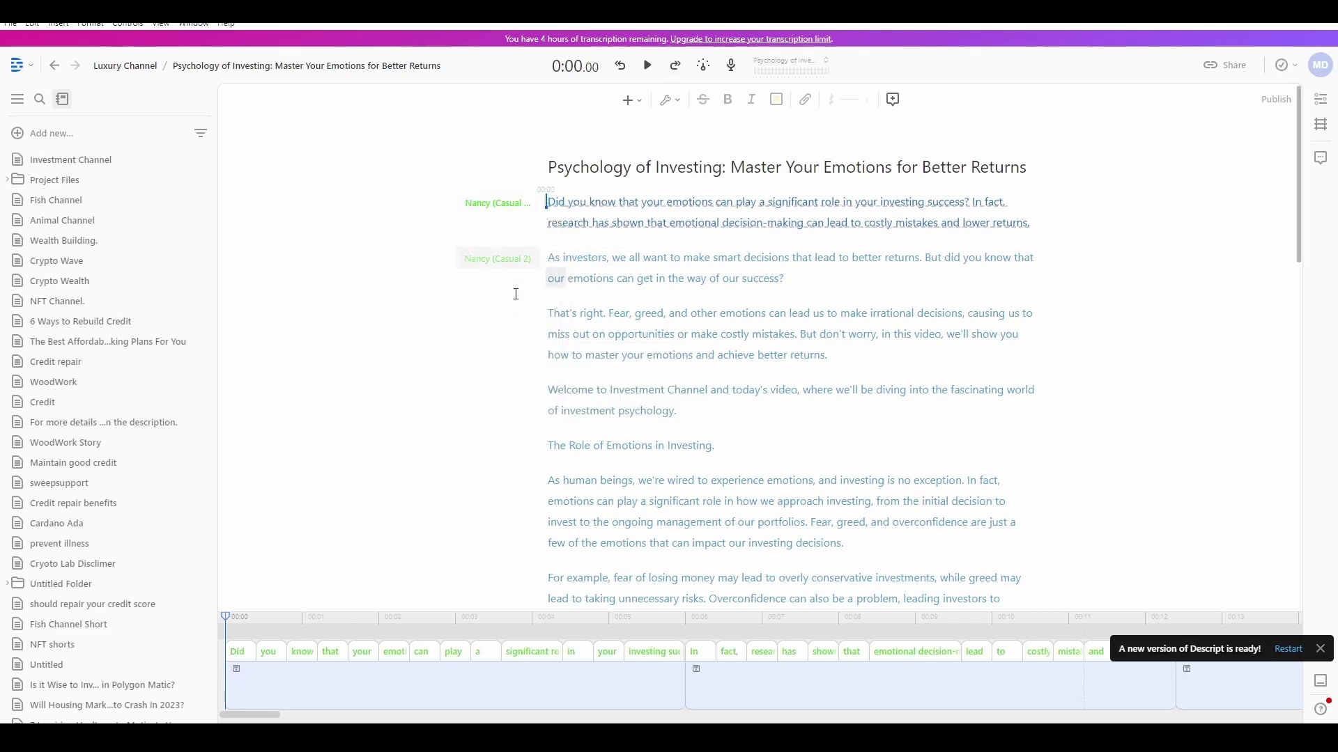
pyautogui.scroll(-4, 519, 348)
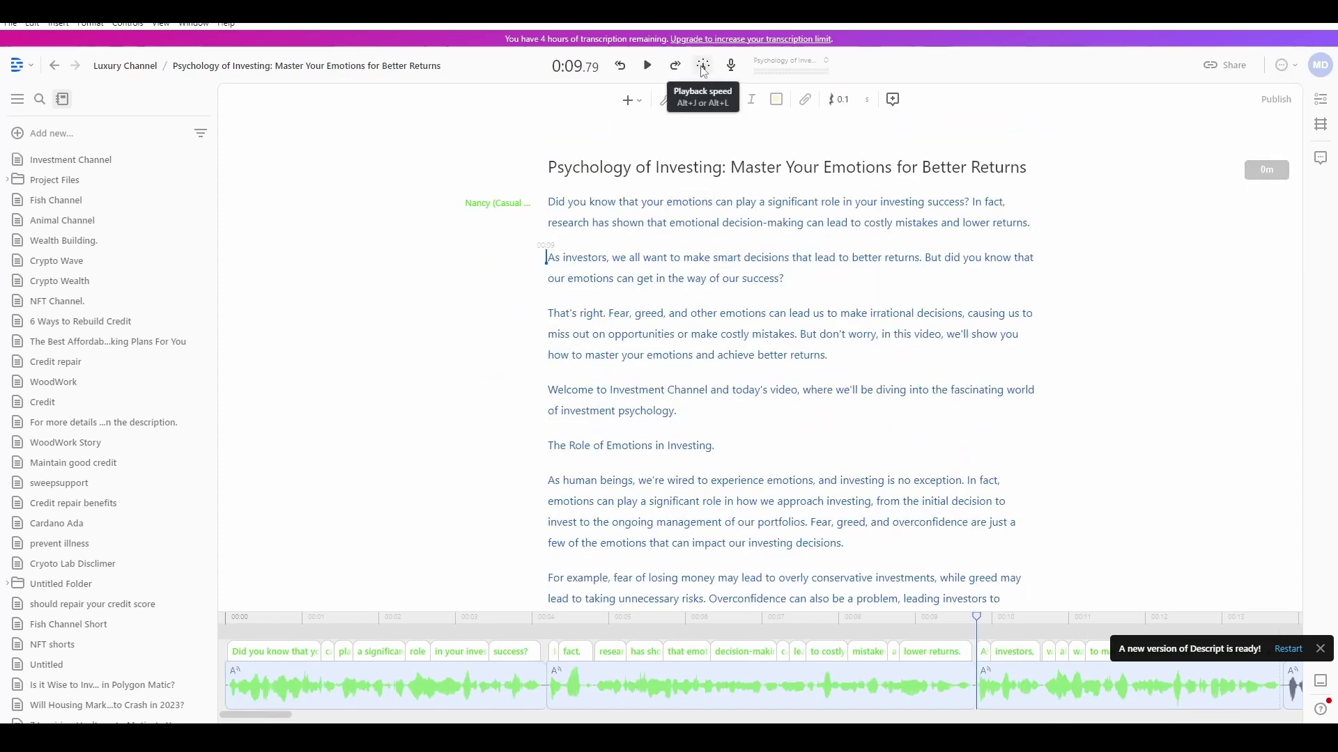
# Set the playback speed to 0.9x and lengthen the pauses between paragraphs and section headings of the script.
pyautogui.click(703, 68)
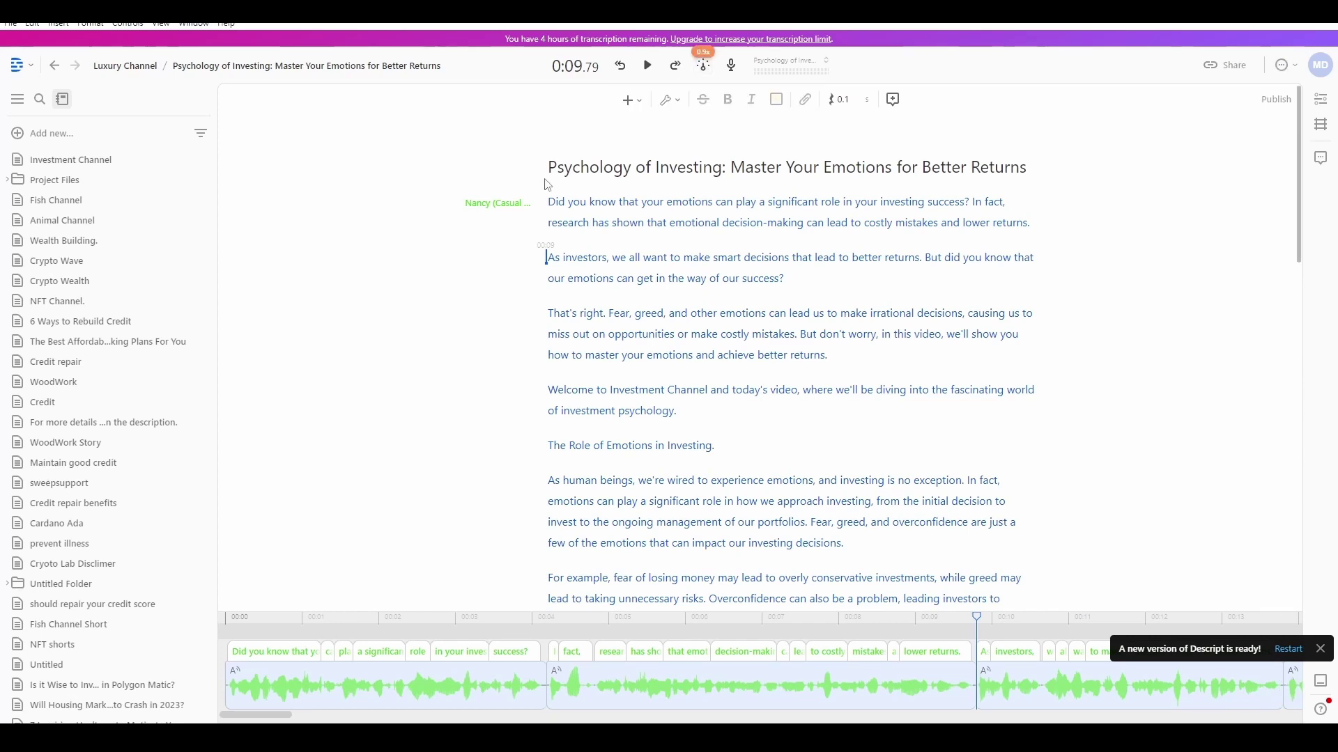
pyautogui.click(549, 201)
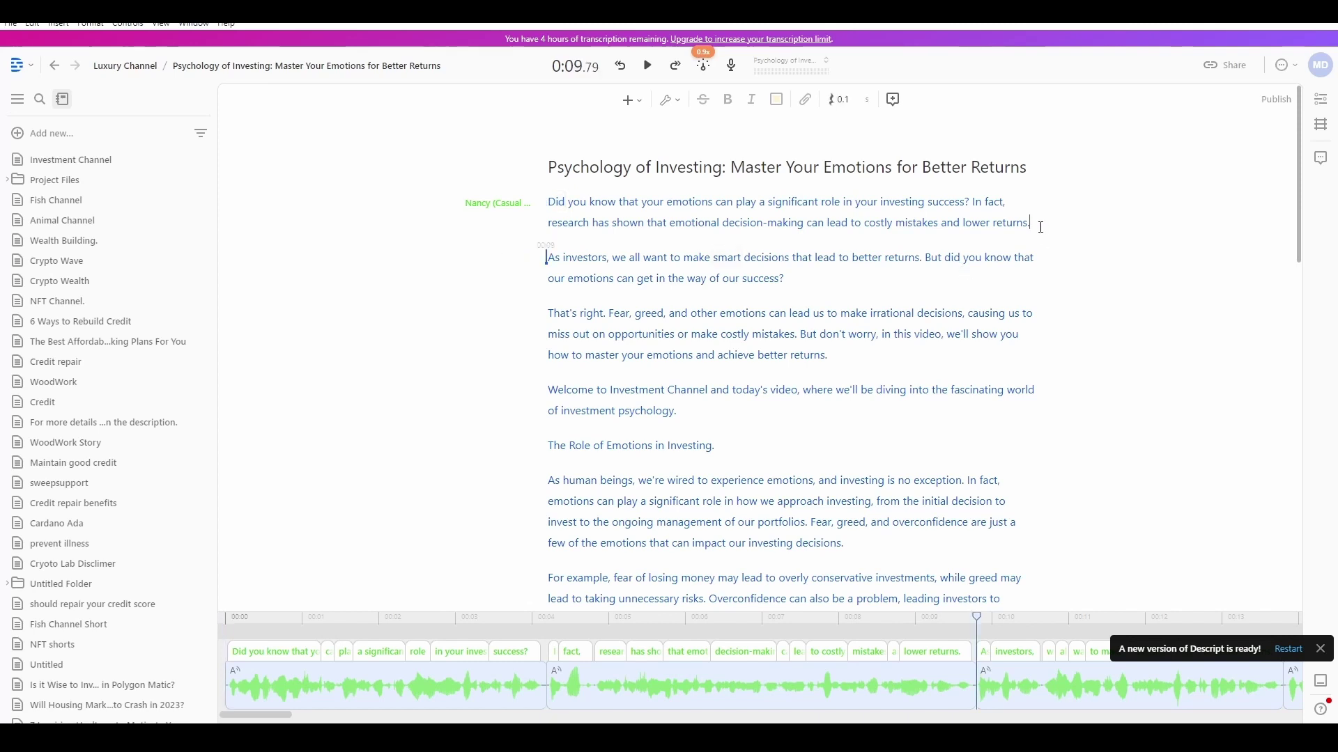
pyautogui.click(847, 108)
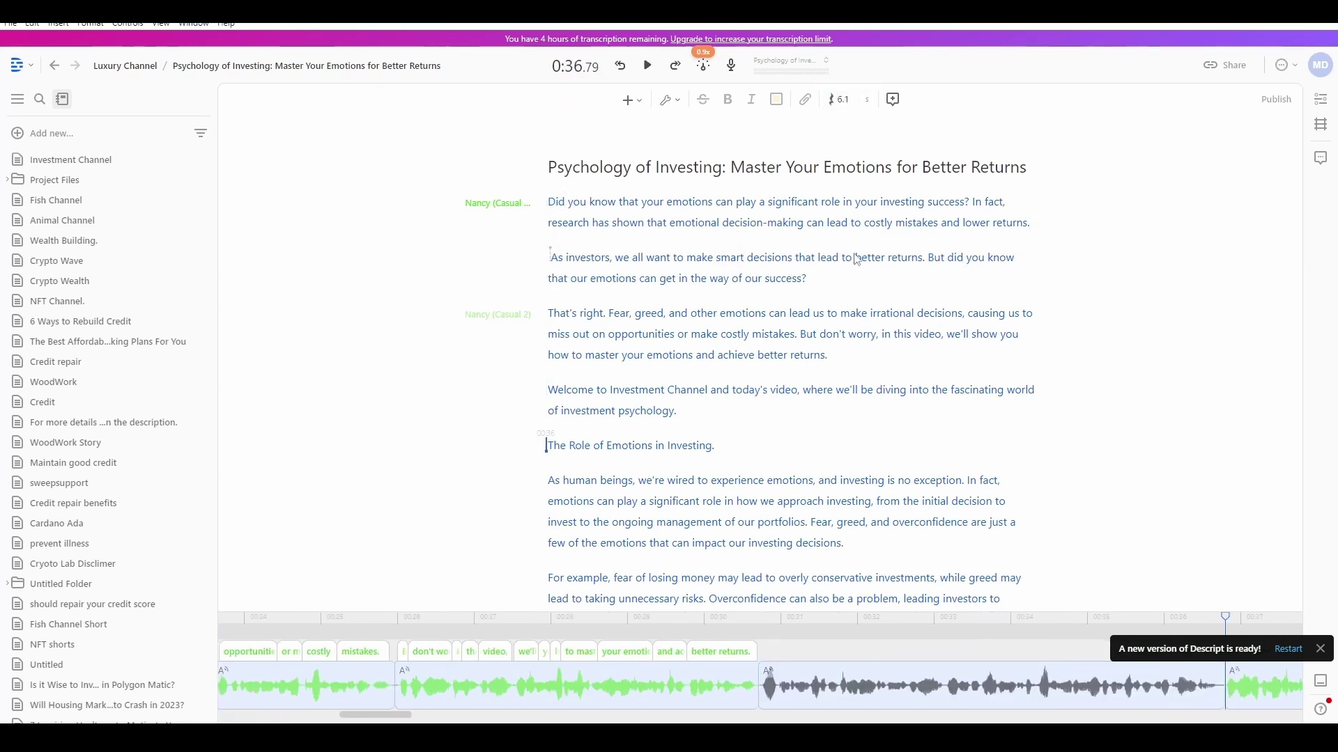
pyautogui.click(844, 100)
pyautogui.scroll(-1, 859, 472)
pyautogui.click(859, 472)
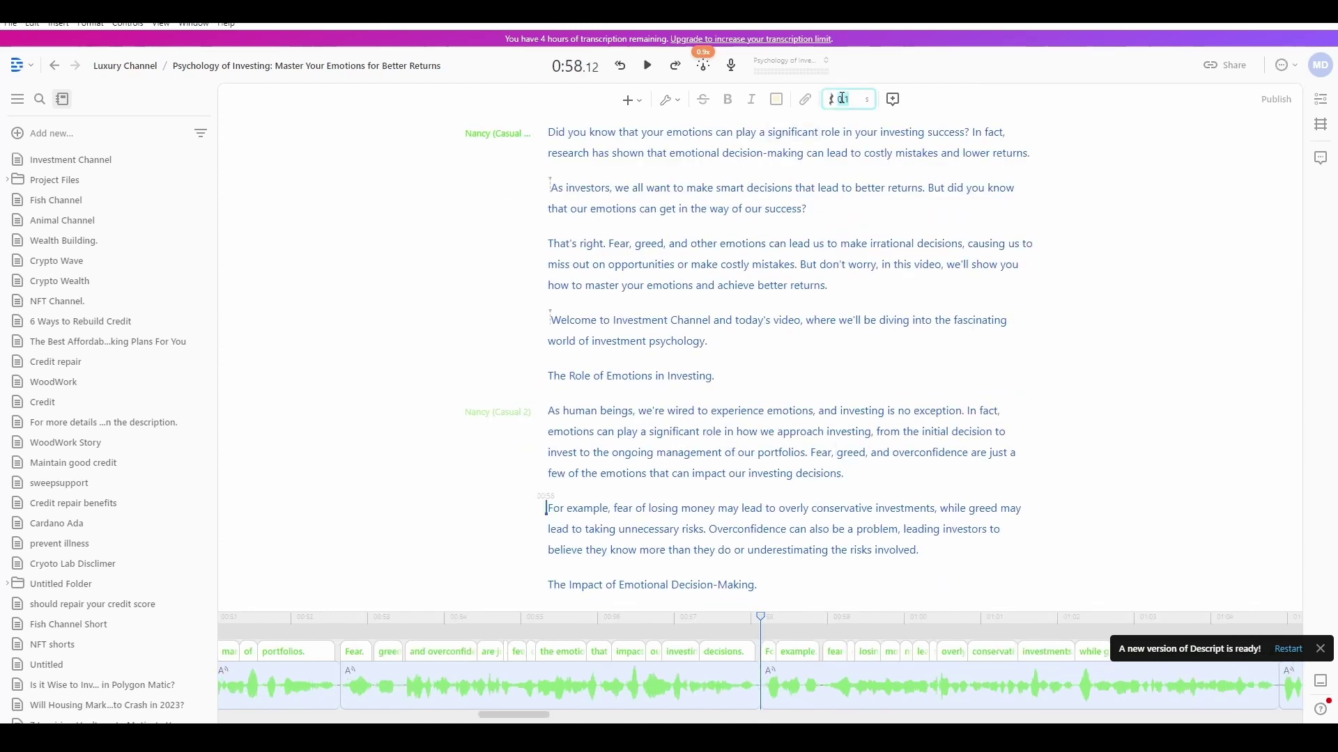
pyautogui.scroll(-3, 895, 467)
pyautogui.click(839, 99)
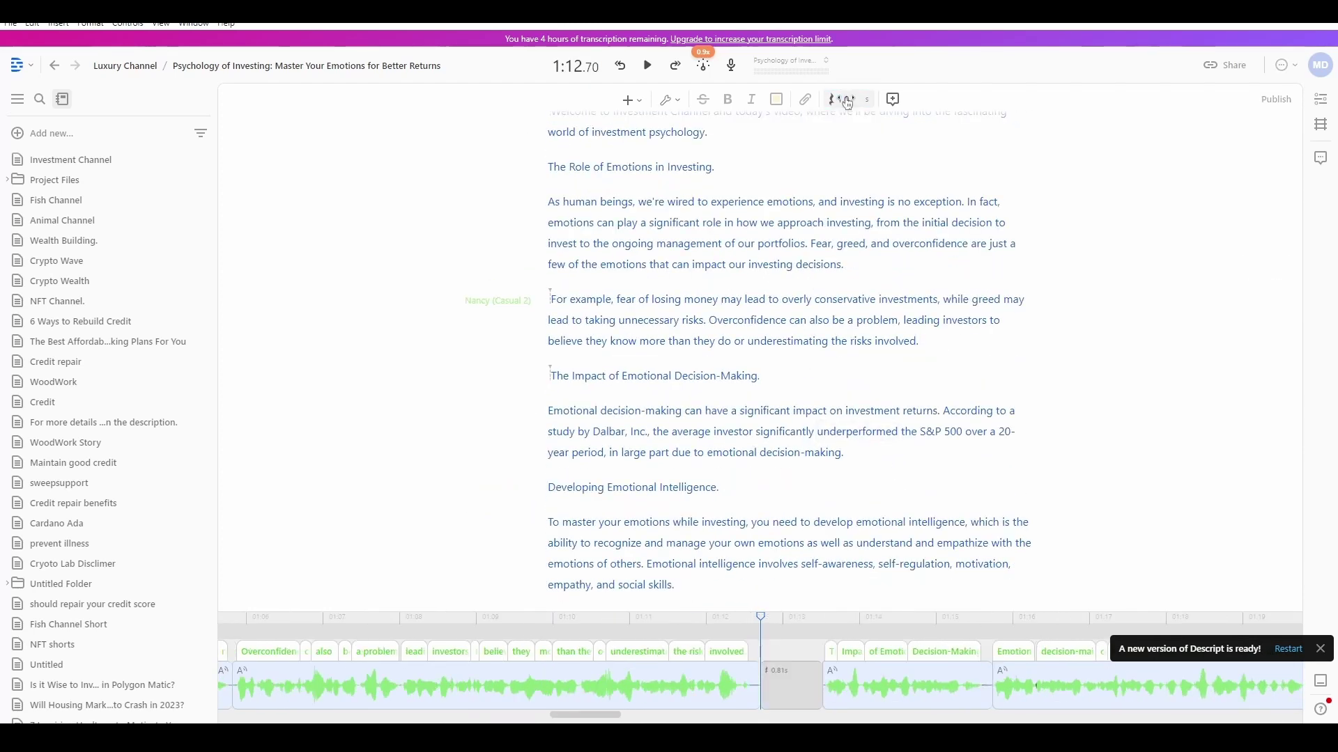
pyautogui.hotkey('ctrl', 'Home')
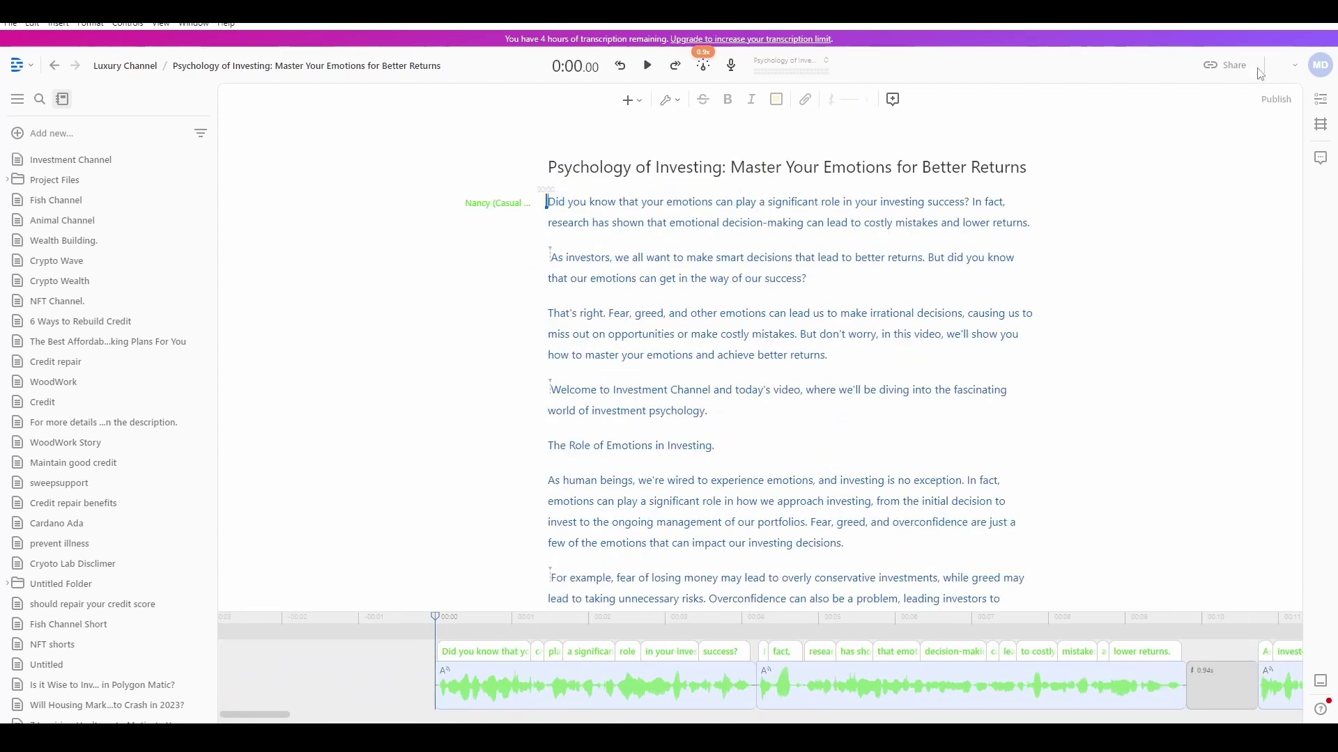
# Export the current composition as Lossless WAV audio and save it in the Downloads folder.
pyautogui.click(1224, 70)
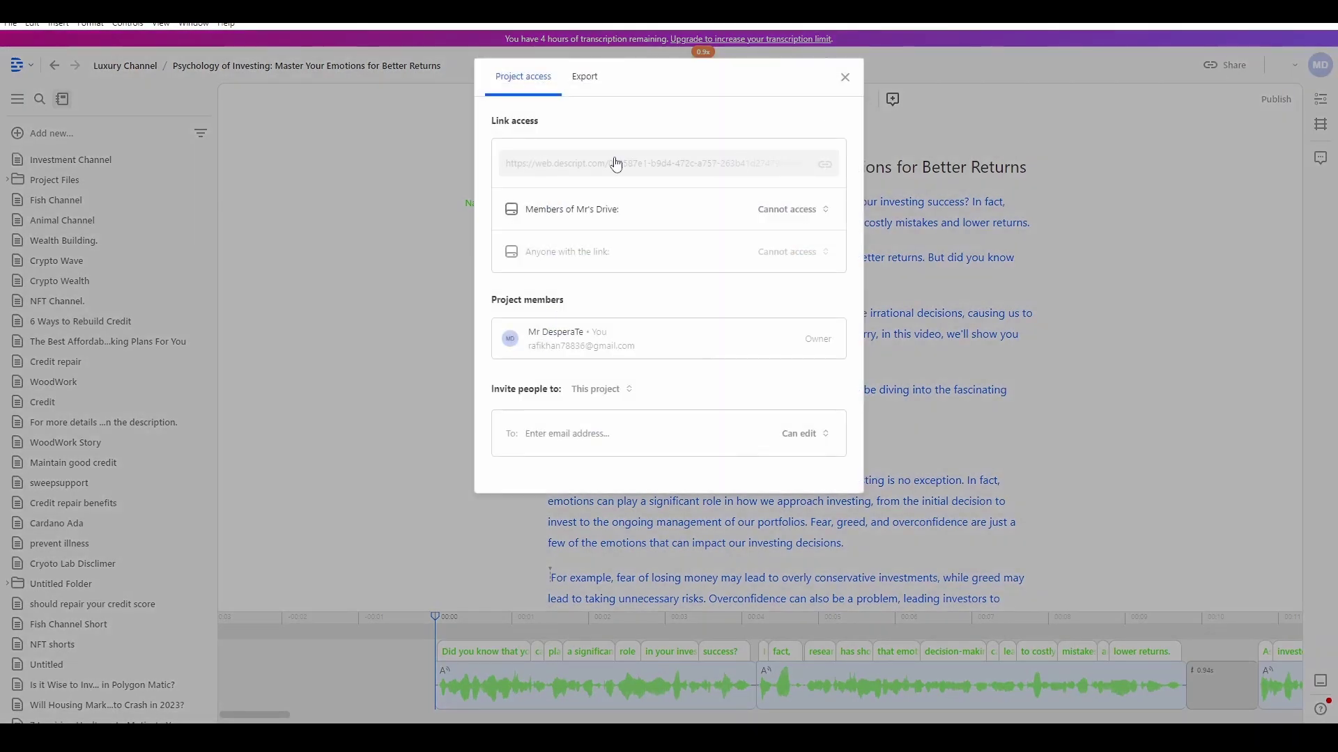
pyautogui.click(583, 78)
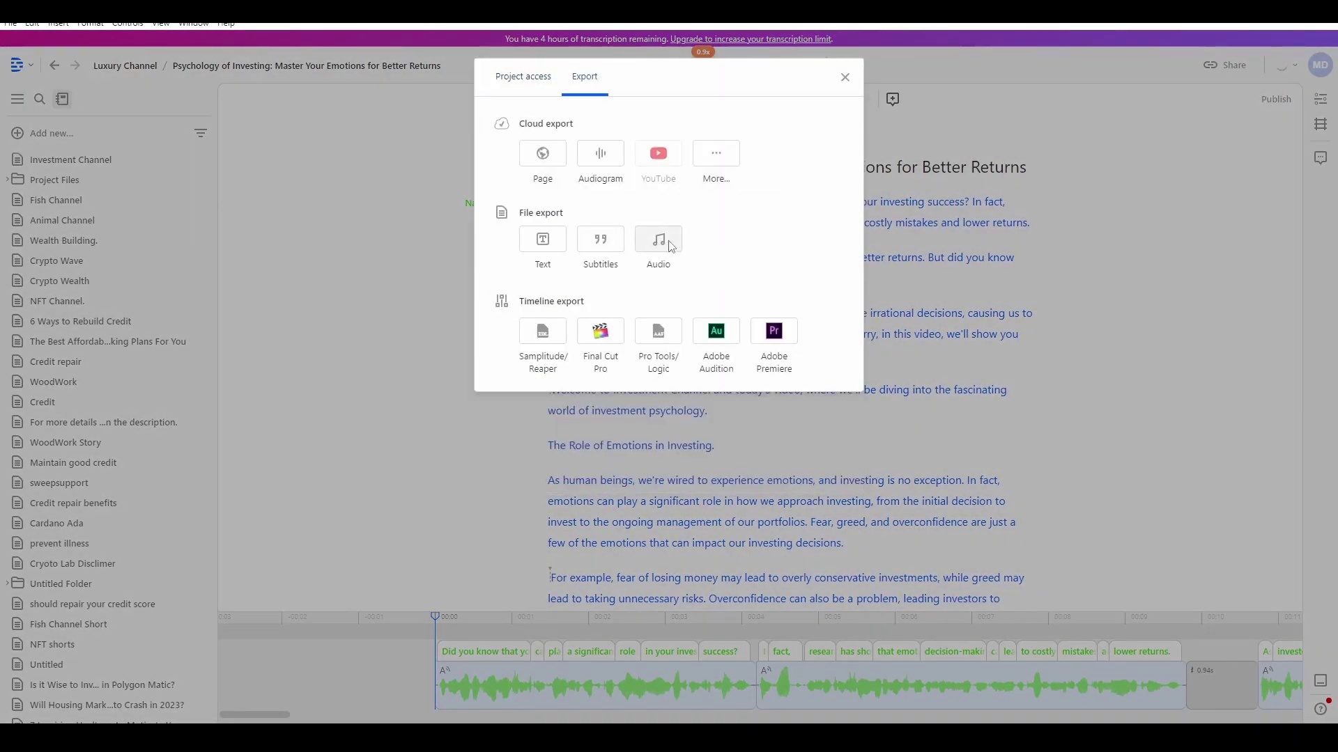
pyautogui.click(671, 246)
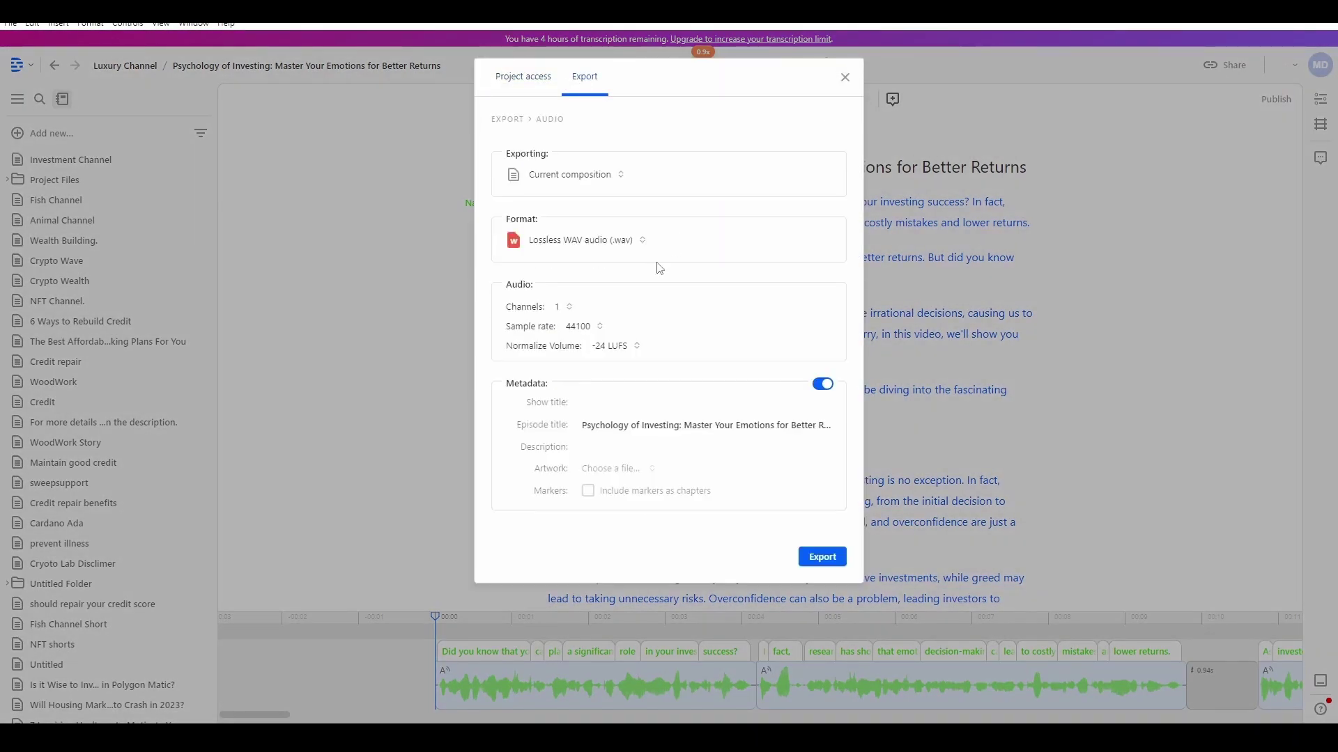
pyautogui.click(822, 557)
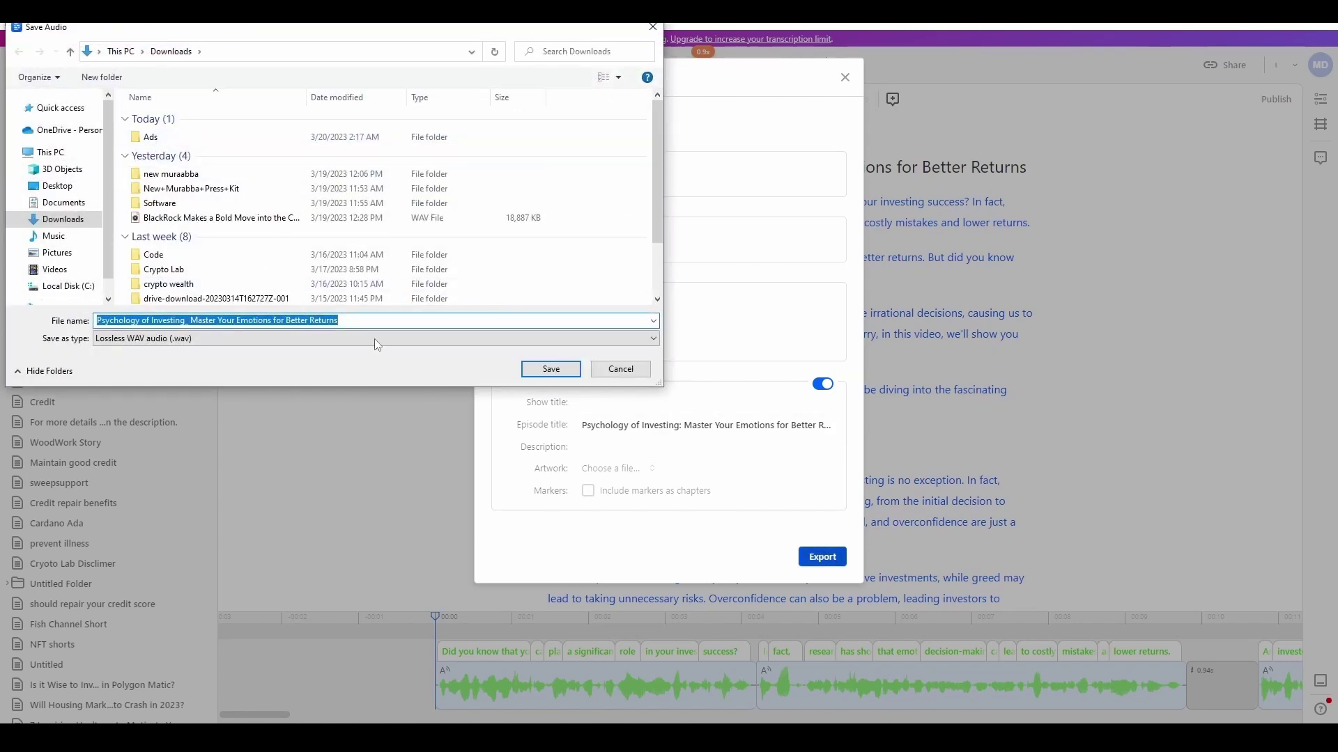
pyautogui.click(551, 369)
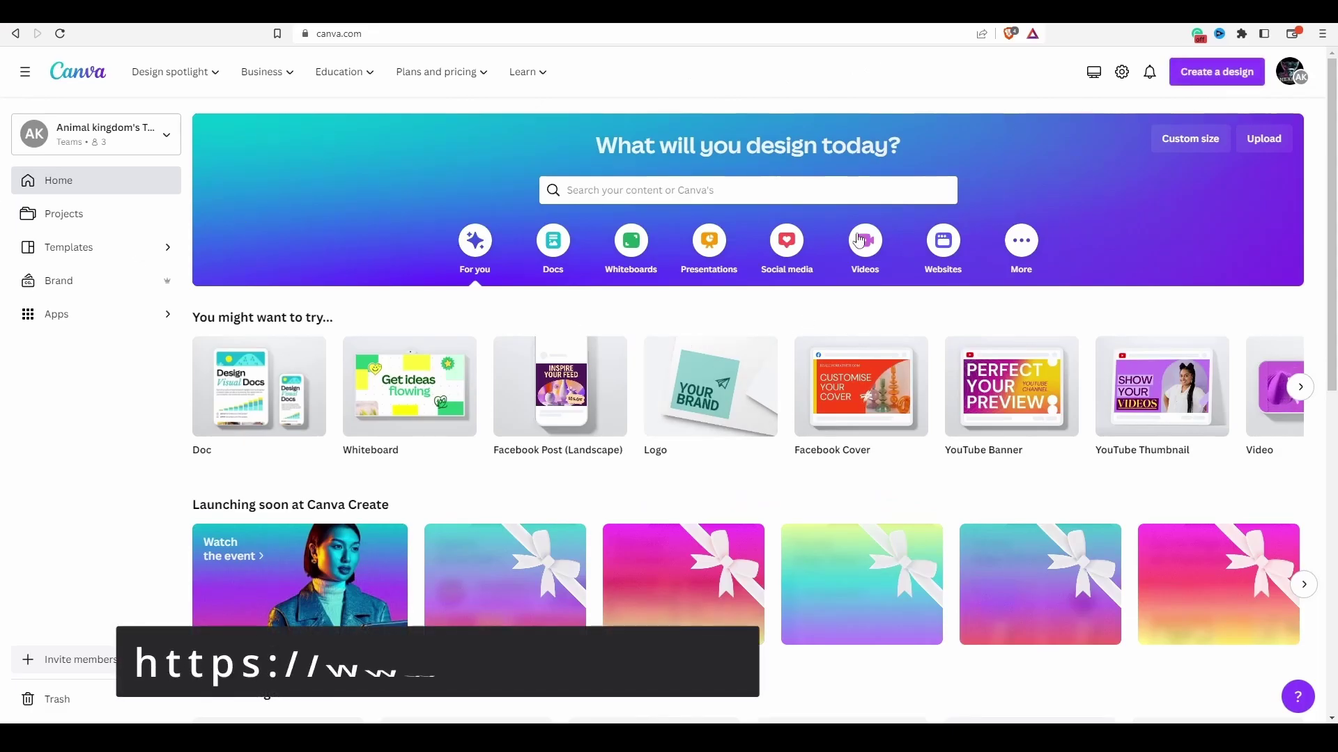
# Switch to Canva and create a blank 1920 × 1080 px Video design.
pyautogui.click(1217, 72)
pyautogui.scroll(-3, 1082, 154)
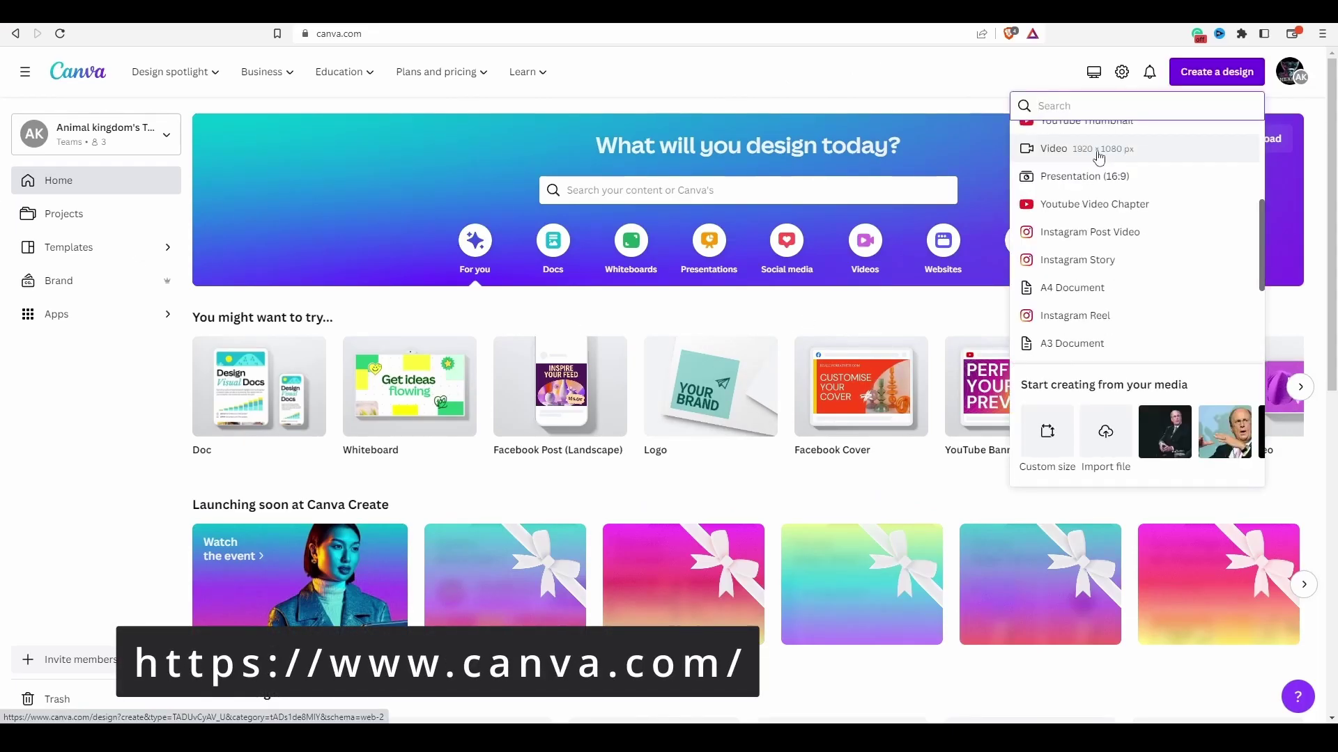
pyautogui.click(1094, 160)
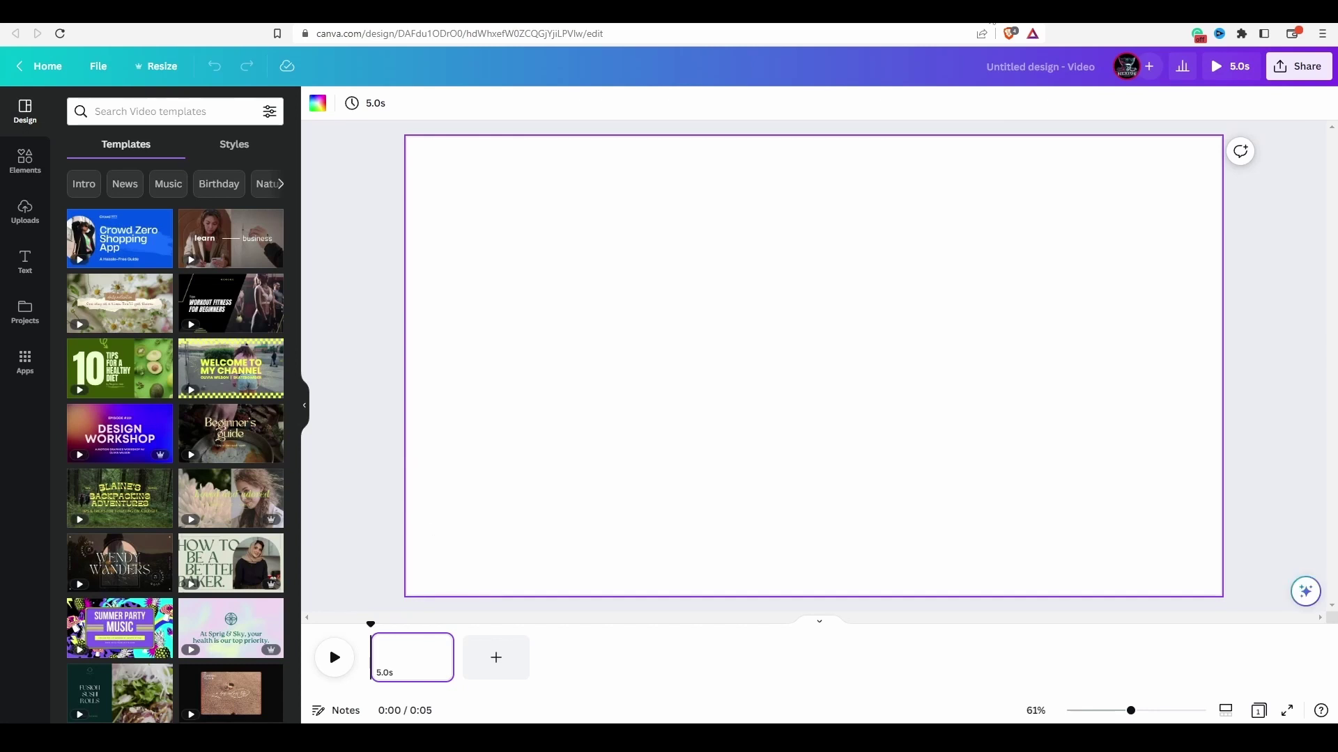
# Upload the Psychology of Investing WAV voiceover from the Downloads folder to the Canva uploads.
pyautogui.click(25, 212)
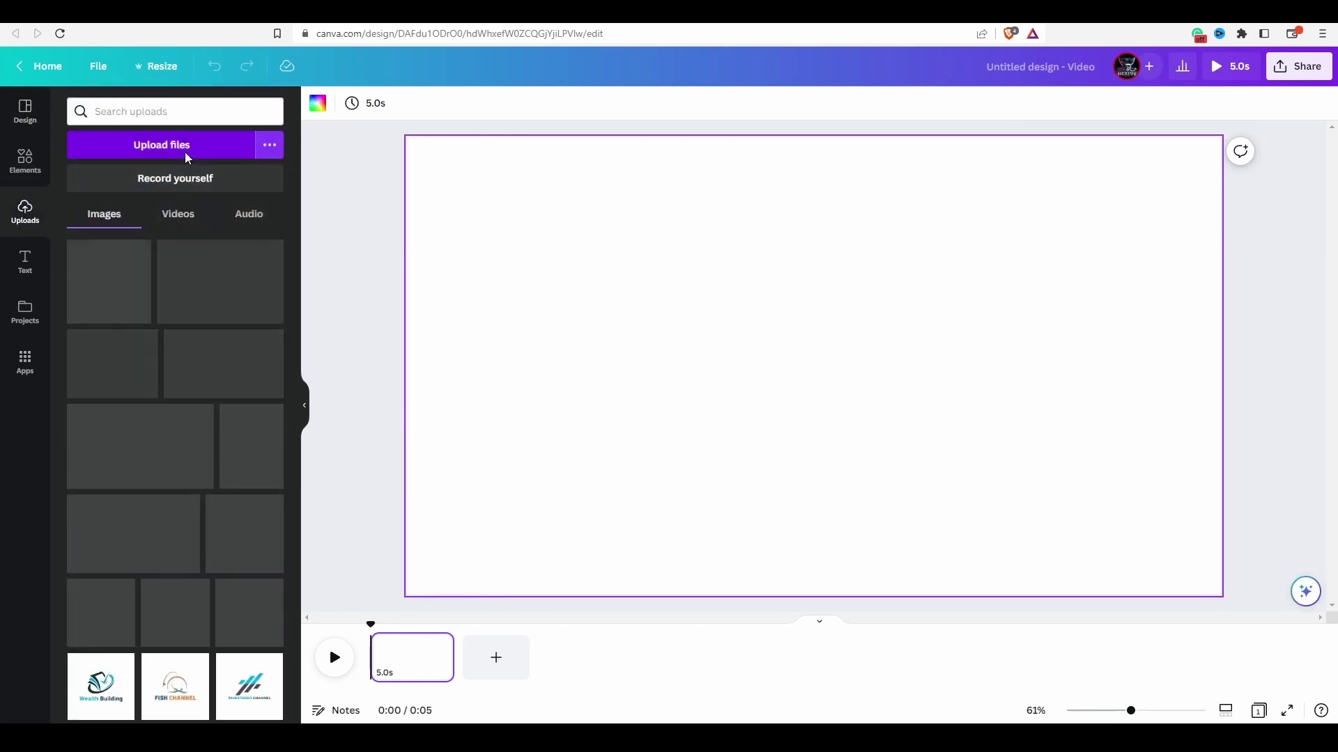
pyautogui.click(185, 146)
pyautogui.click(326, 123)
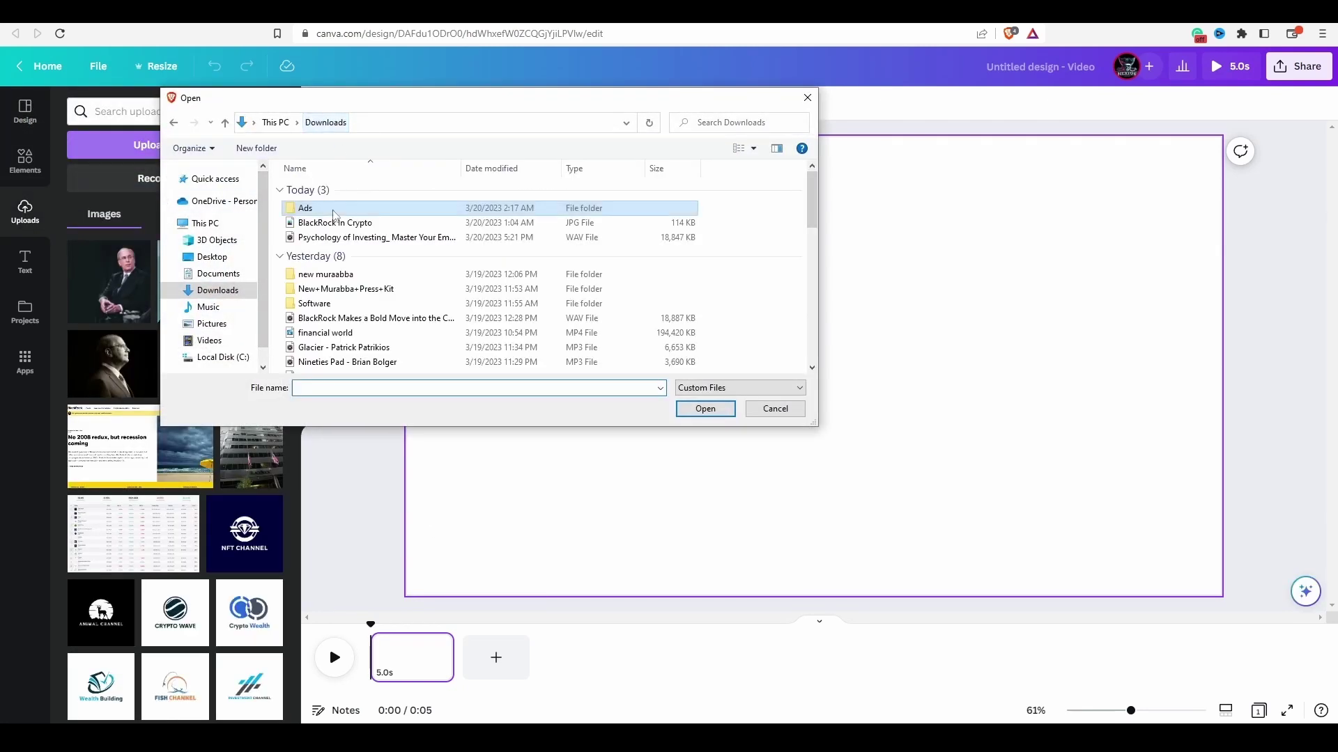
pyautogui.click(335, 238)
pyautogui.click(705, 409)
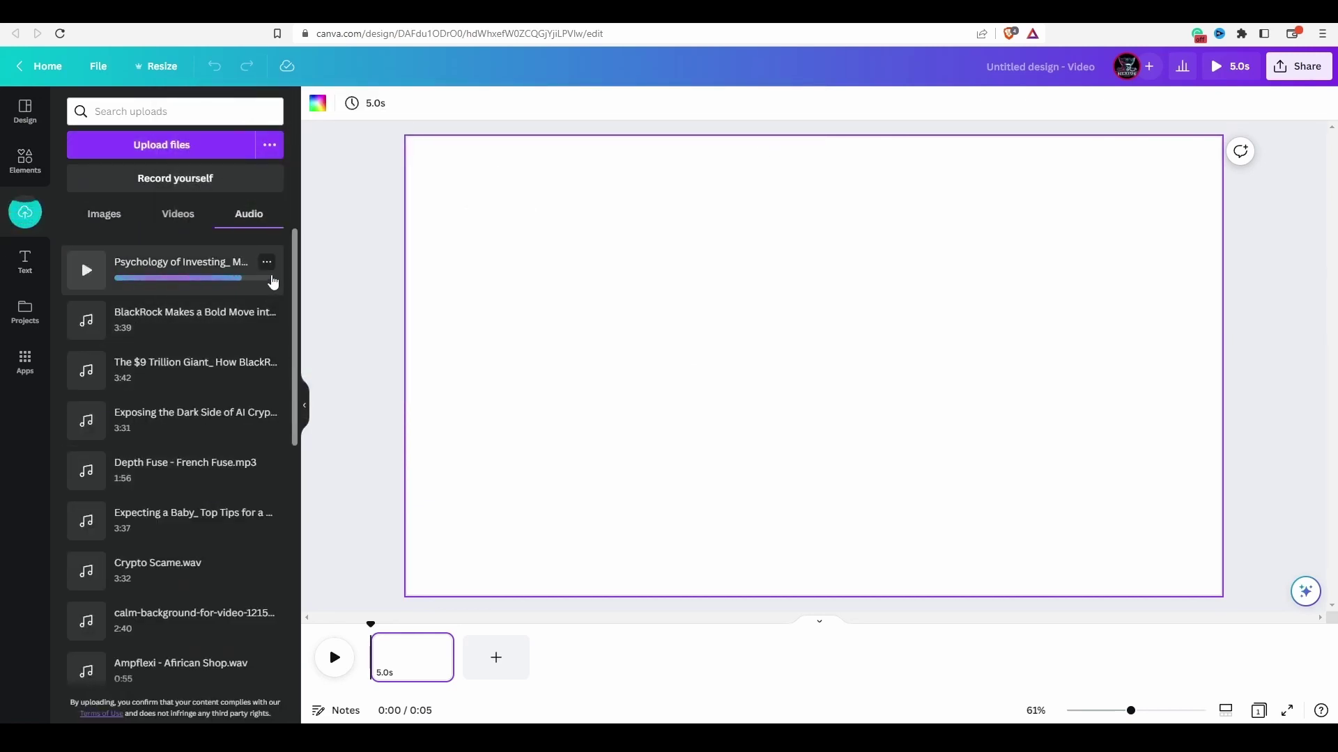
pyautogui.hotkey('ctrl', 'Tab')
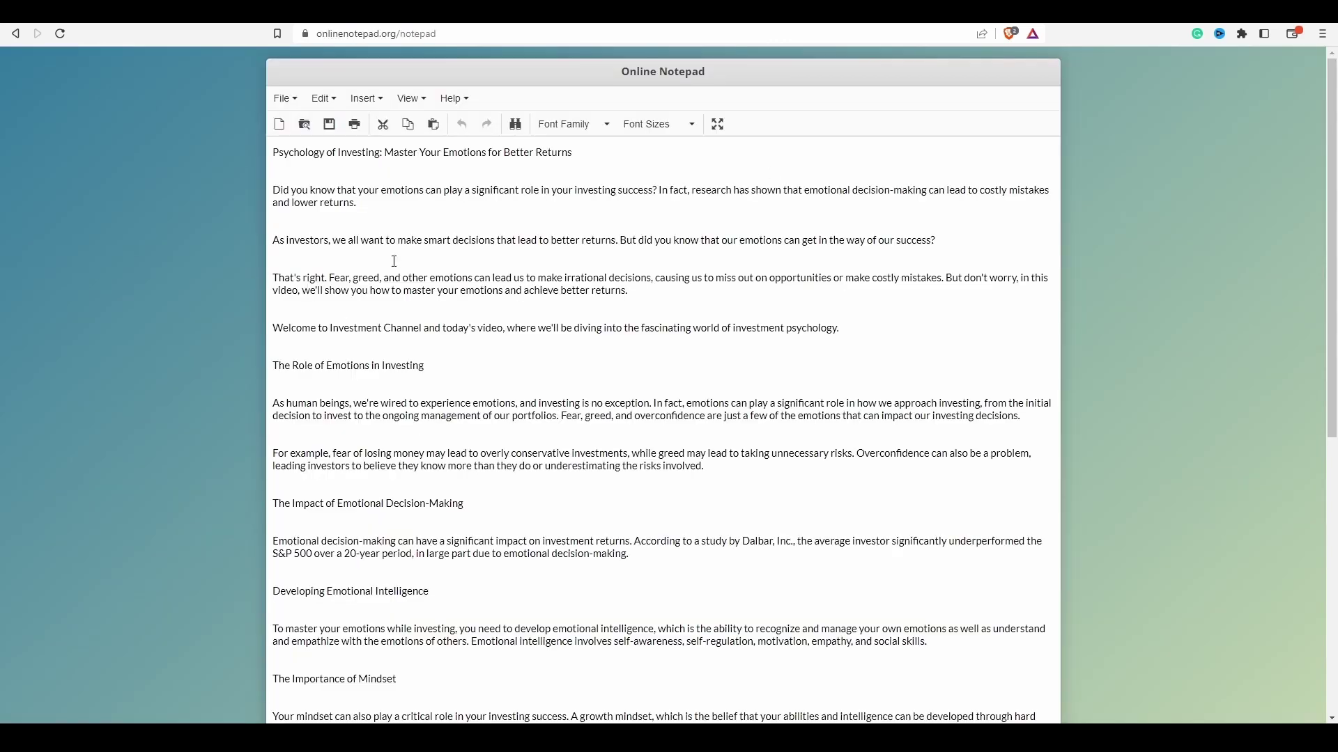
pyautogui.hotkey('ctrl', 'Tab')
pyautogui.click(25, 162)
# Place the uploaded Investment Channel logo, shrunk, in the upper-left corner of the video page and remove its background.
pyautogui.click(25, 211)
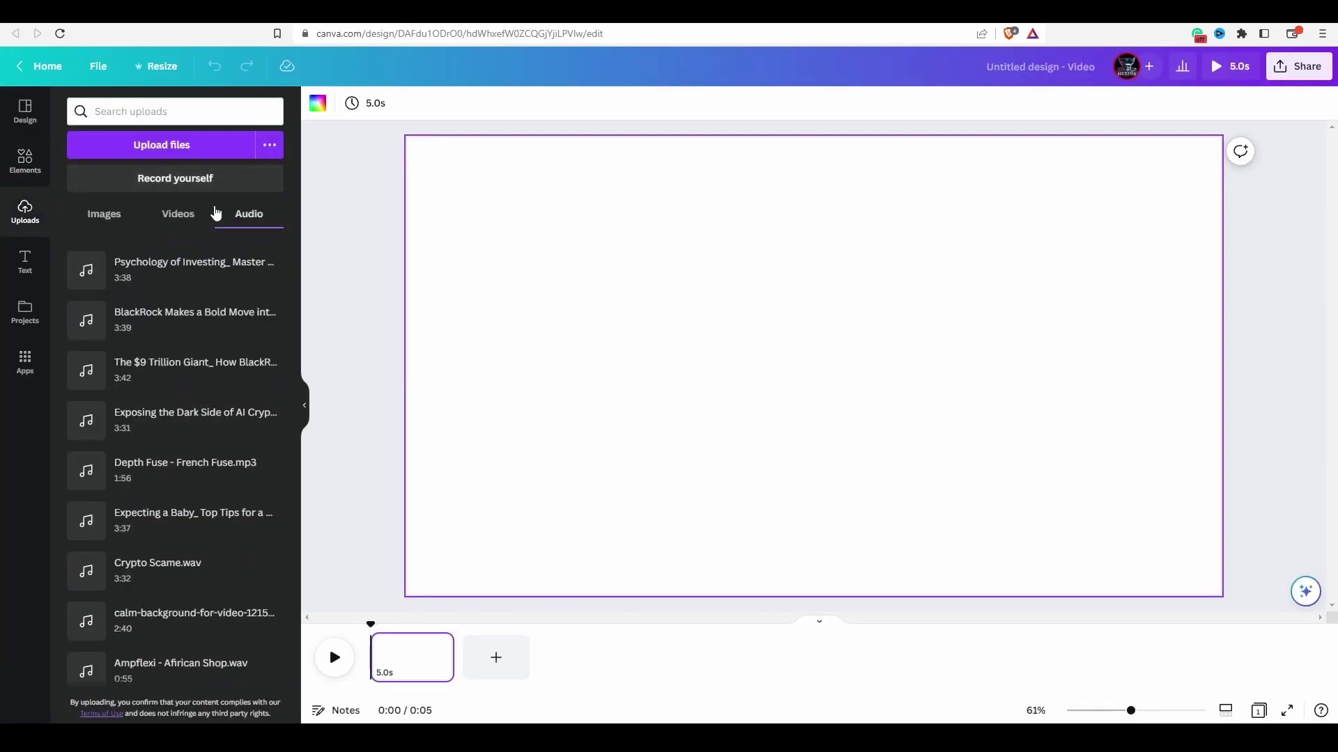
pyautogui.click(104, 213)
pyautogui.scroll(-4, 228, 446)
pyautogui.click(249, 408)
pyautogui.moveTo(896, 427); pyautogui.dragTo(648, 349)
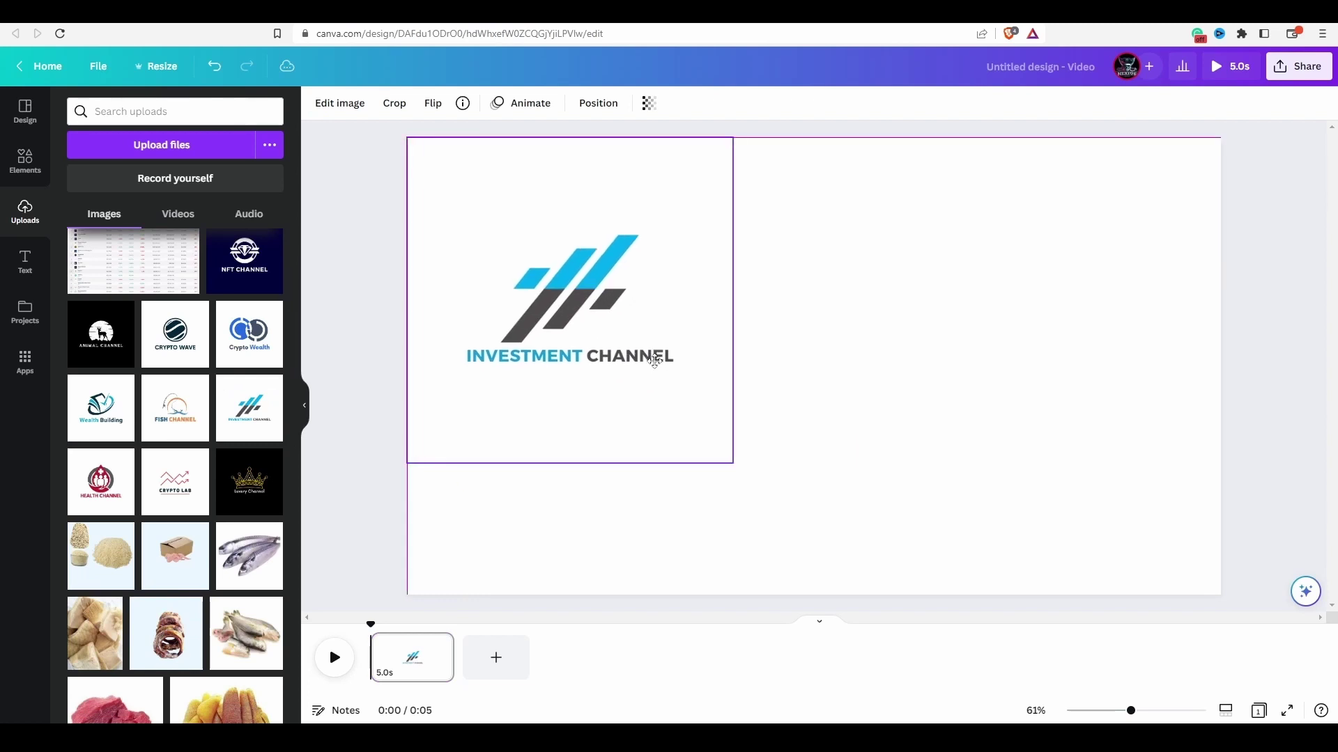
pyautogui.moveTo(731, 463); pyautogui.dragTo(489, 242)
pyautogui.click(340, 103)
# Add the uploaded Psychology of Investing voiceover to the video timeline.
pyautogui.click(25, 211)
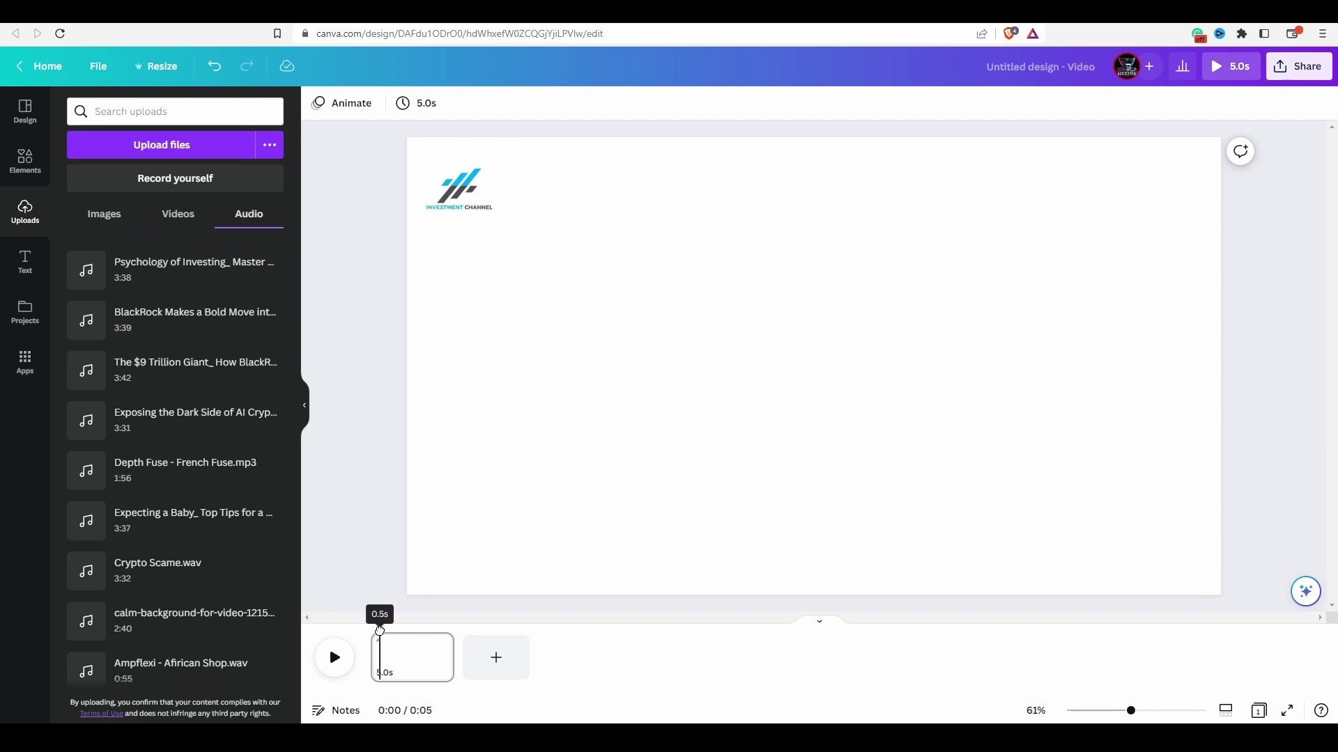
pyautogui.click(192, 278)
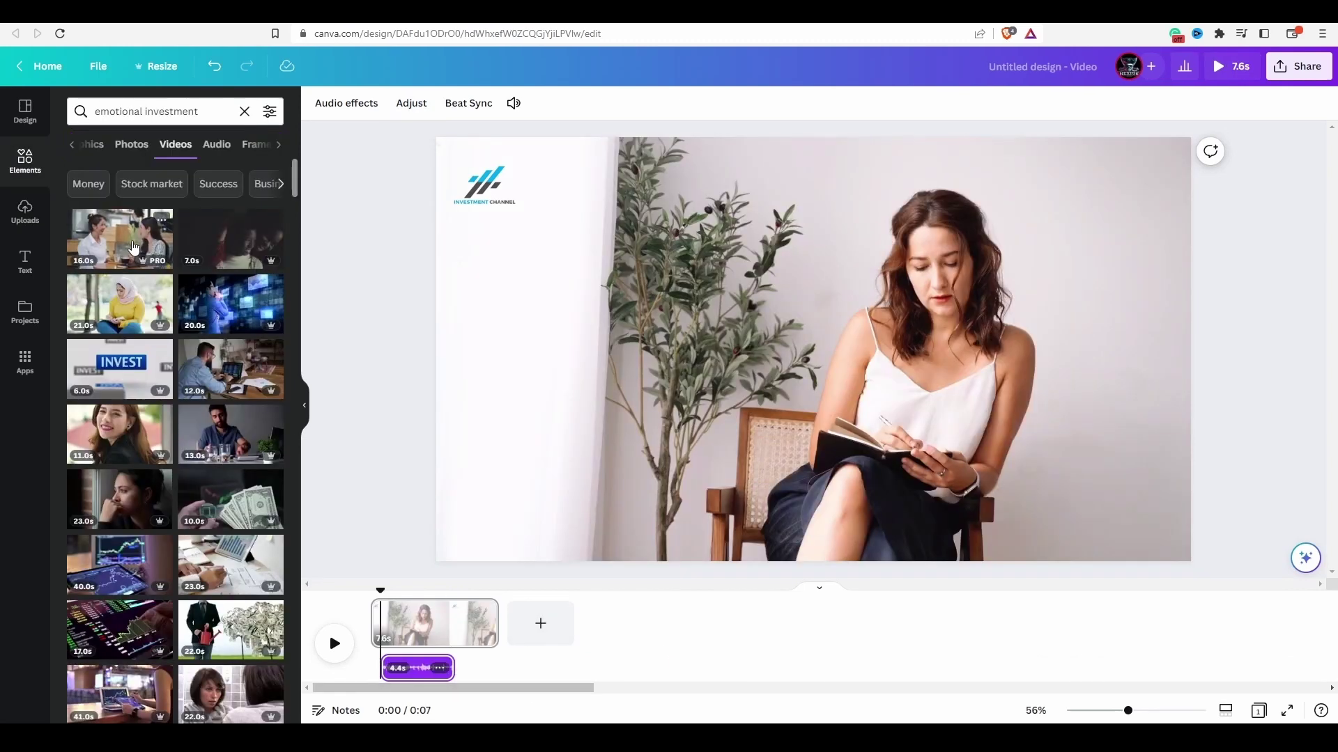
# Replace the page's background video with the 23.0s clip of the pensive woman at the window and trim it to 5.0s.
pyautogui.moveTo(122, 502); pyautogui.dragTo(481, 439)
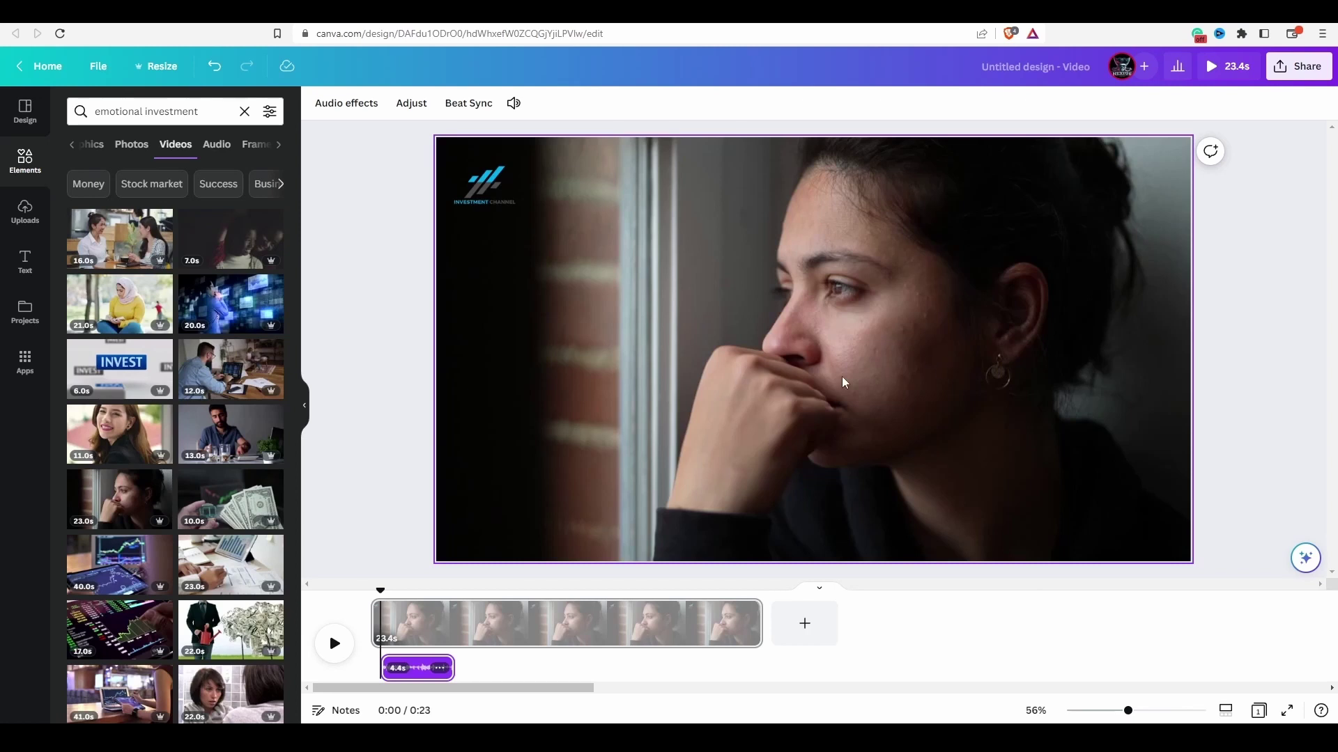
pyautogui.moveTo(757, 625); pyautogui.dragTo(453, 626)
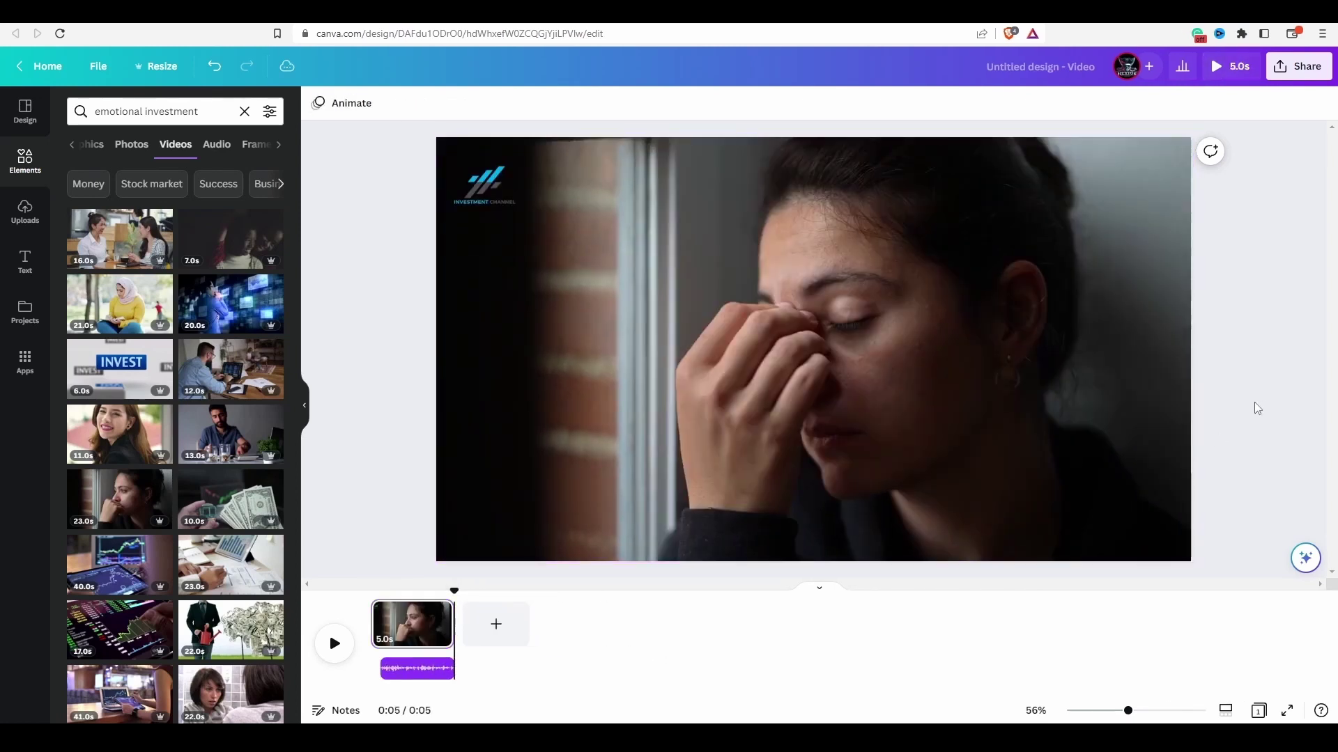
pyautogui.click(808, 359)
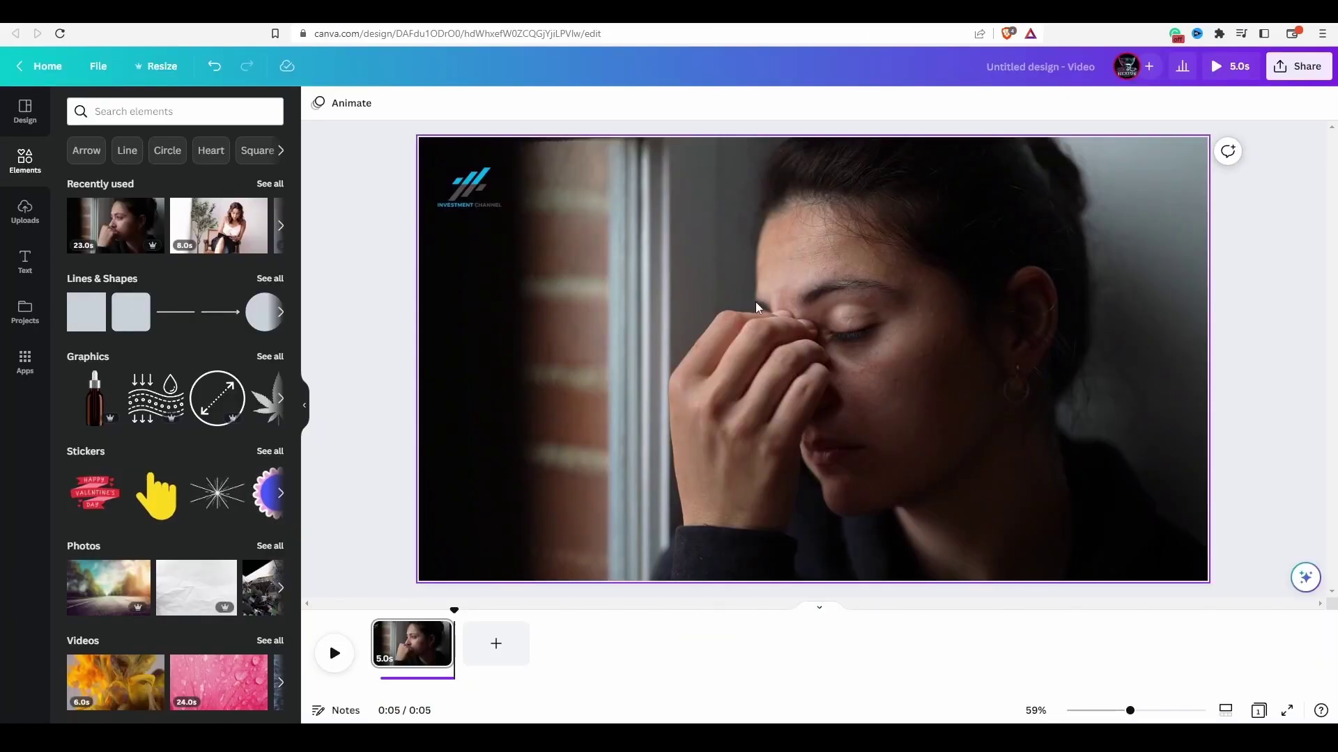
# Add the text "Did you know" to the centre of the video page in bold uppercase.
pyautogui.click(813, 358)
pyautogui.hotkey('ctrl', 'v')
pyautogui.press('Escape')
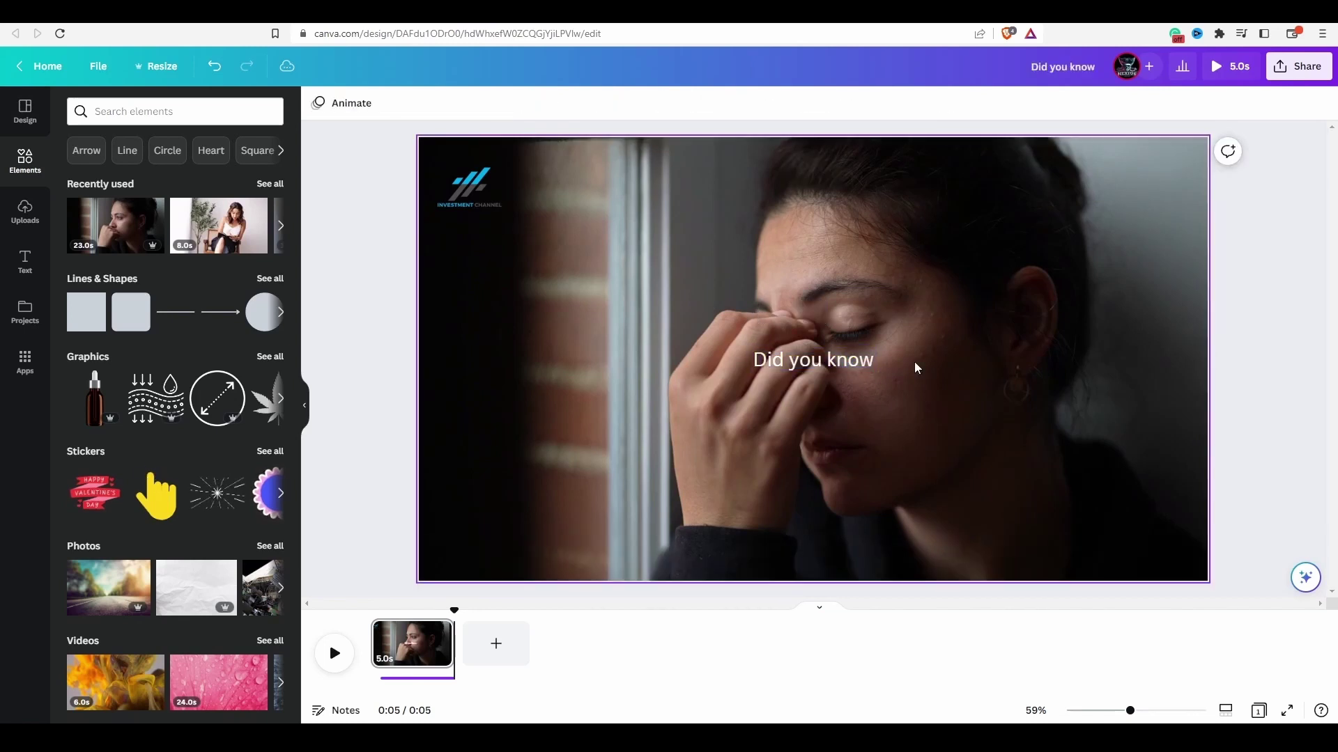
pyautogui.click(851, 368)
pyautogui.click(553, 103)
pyautogui.click(624, 103)
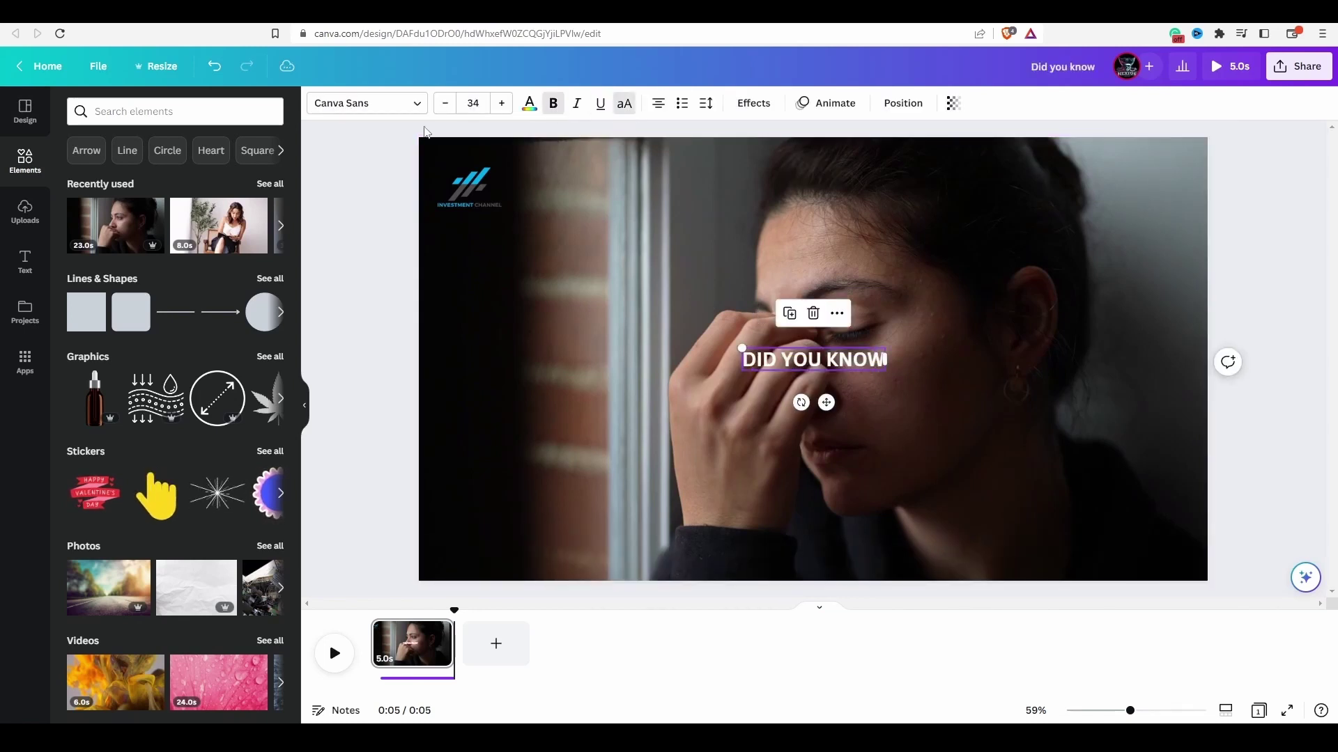
# Set the title's font to Anton, enlarge it to size 119 and centre it on the page.
pyautogui.click(376, 103)
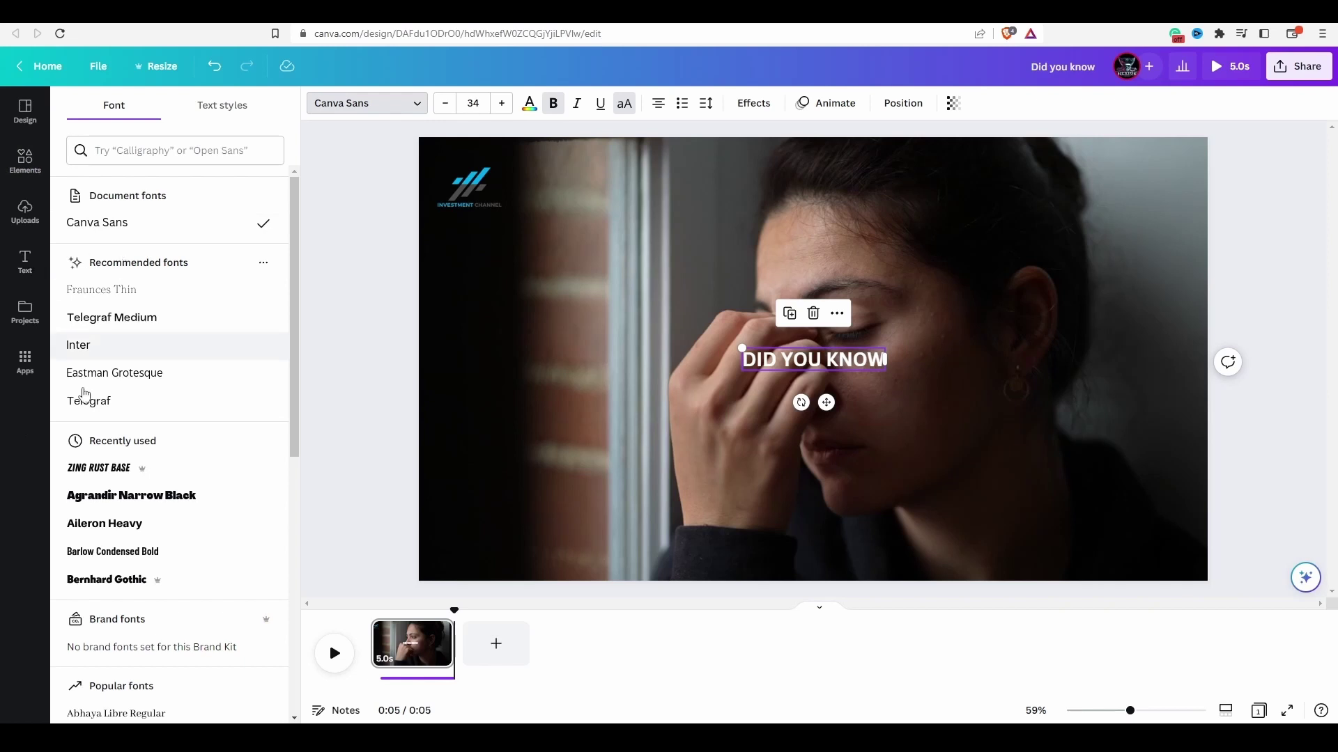
pyautogui.scroll(-2, 134, 601)
pyautogui.scroll(2, 139, 595)
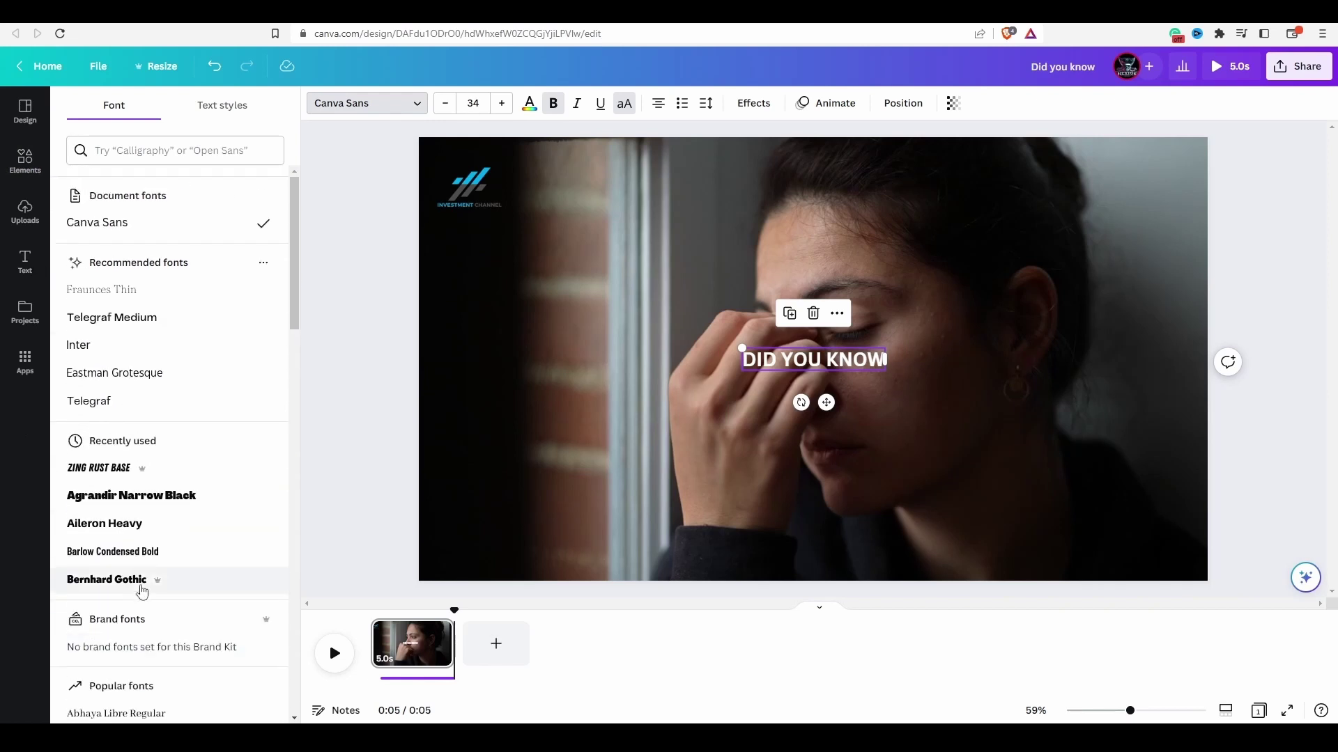
pyautogui.scroll(-7, 140, 459)
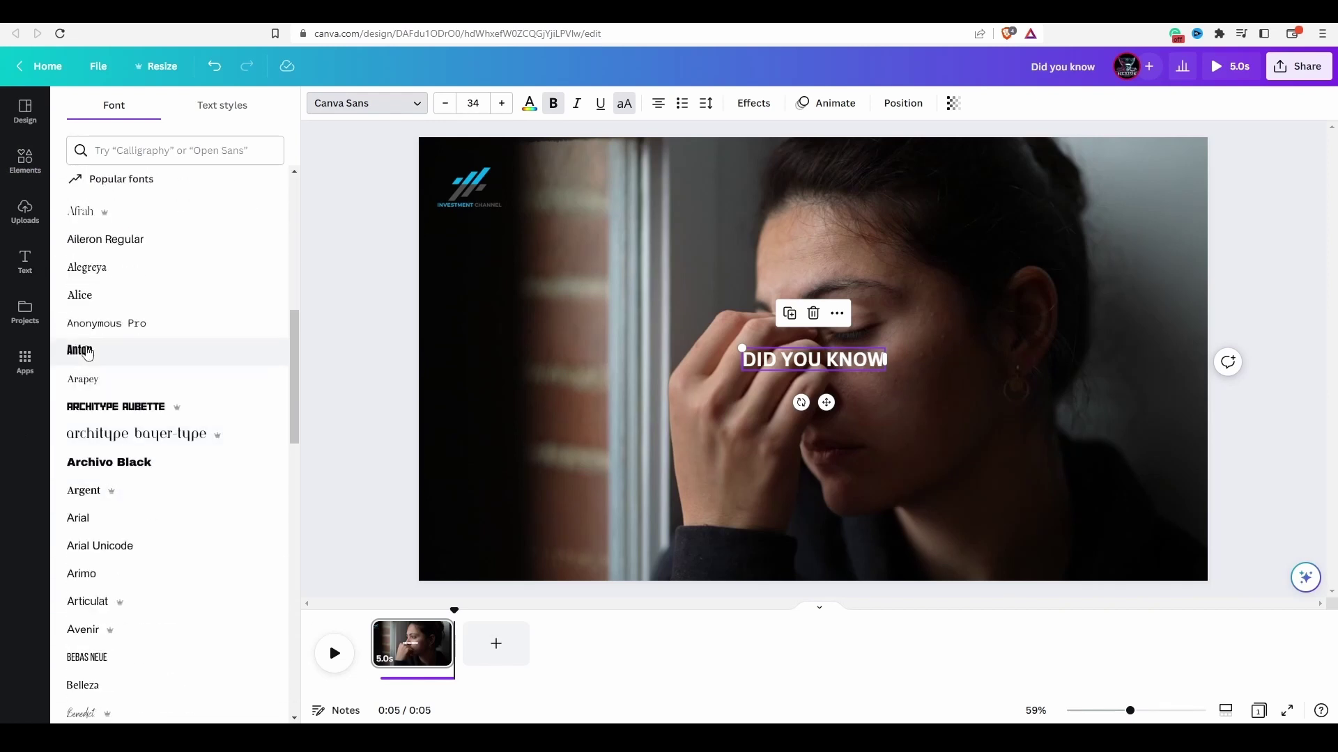
pyautogui.click(87, 351)
pyautogui.moveTo(761, 350); pyautogui.dragTo(519, 291)
pyautogui.click(390, 339)
pyautogui.moveTo(736, 350); pyautogui.dragTo(861, 383)
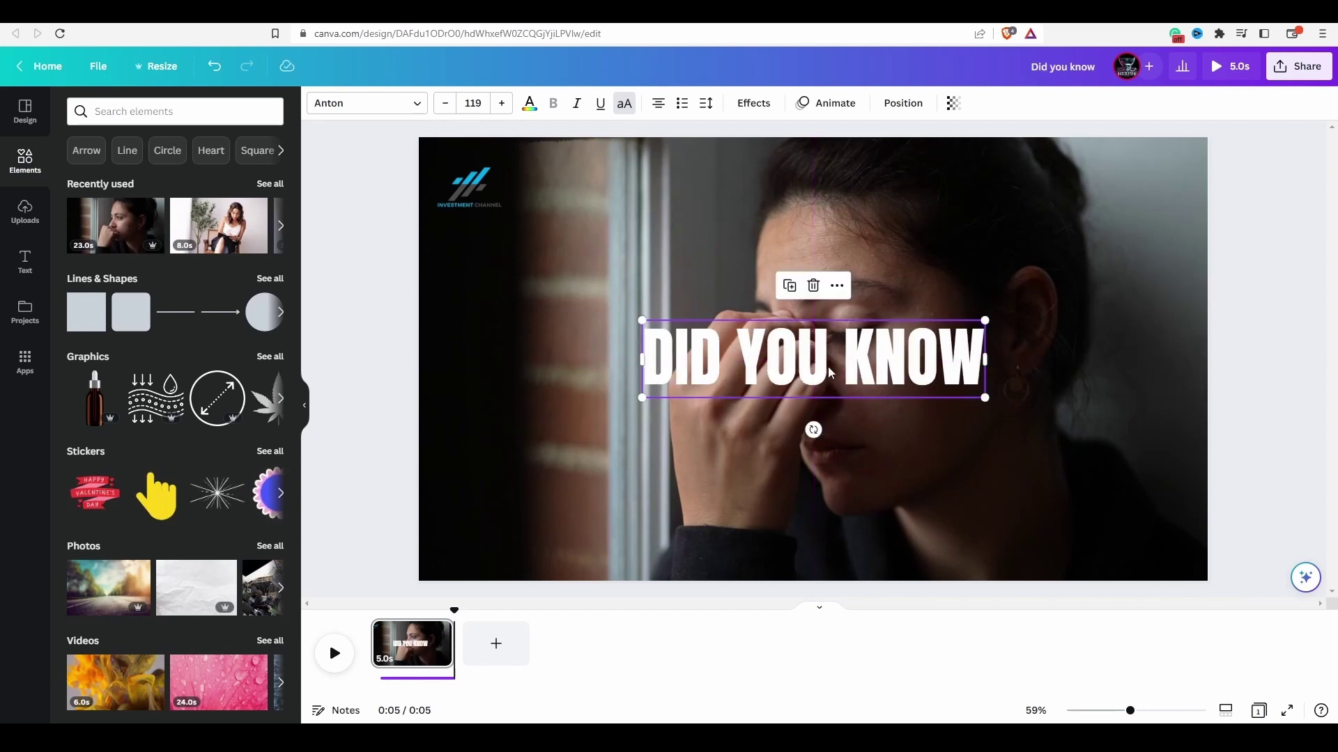
# Apply the Outline effect to the title with thickness 64 and black as its colour.
pyautogui.click(753, 103)
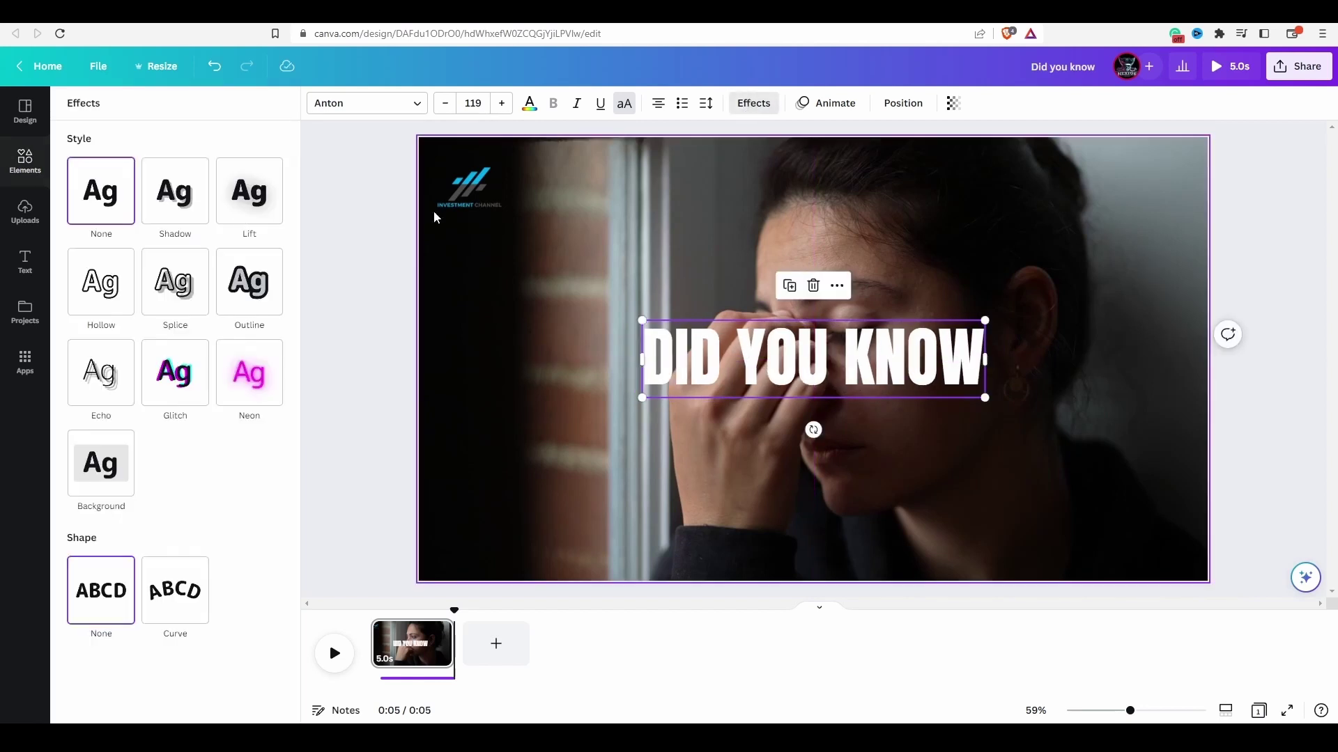
pyautogui.click(264, 278)
pyautogui.moveTo(122, 372); pyautogui.dragTo(135, 373)
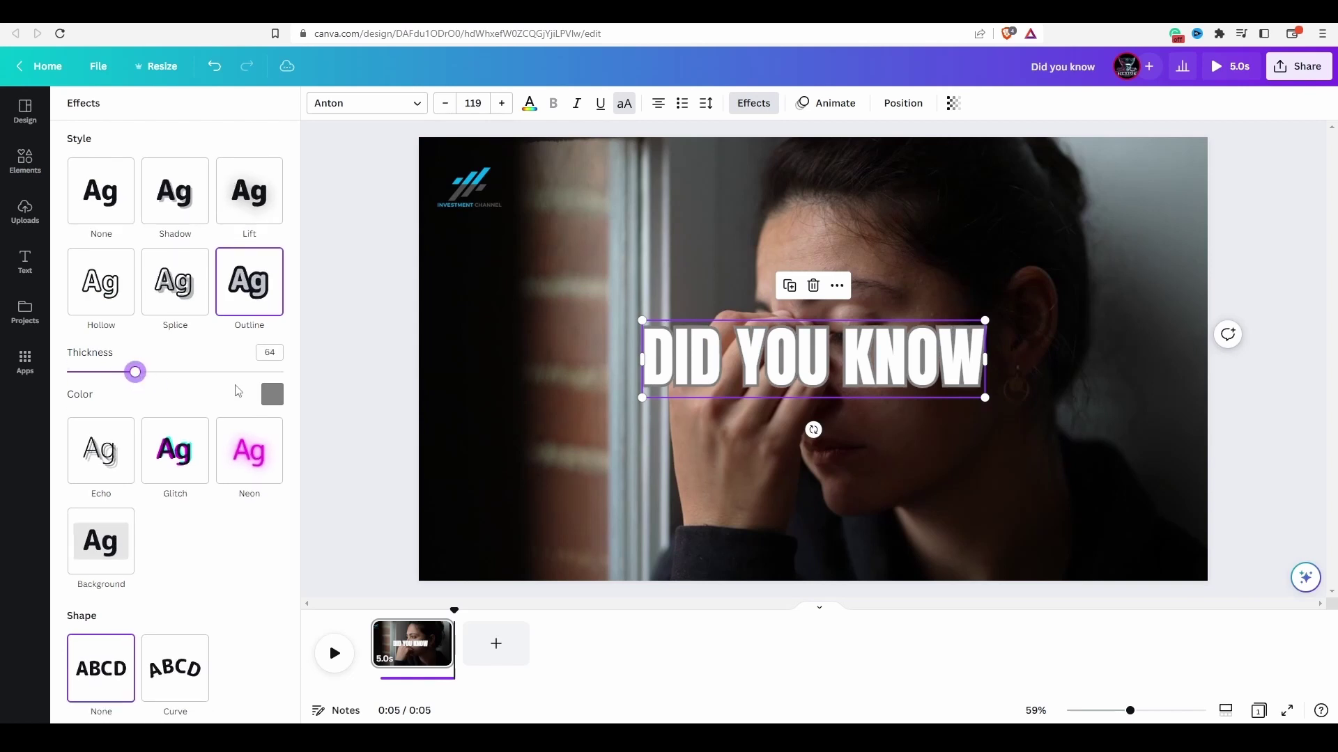
pyautogui.click(272, 395)
pyautogui.click(78, 598)
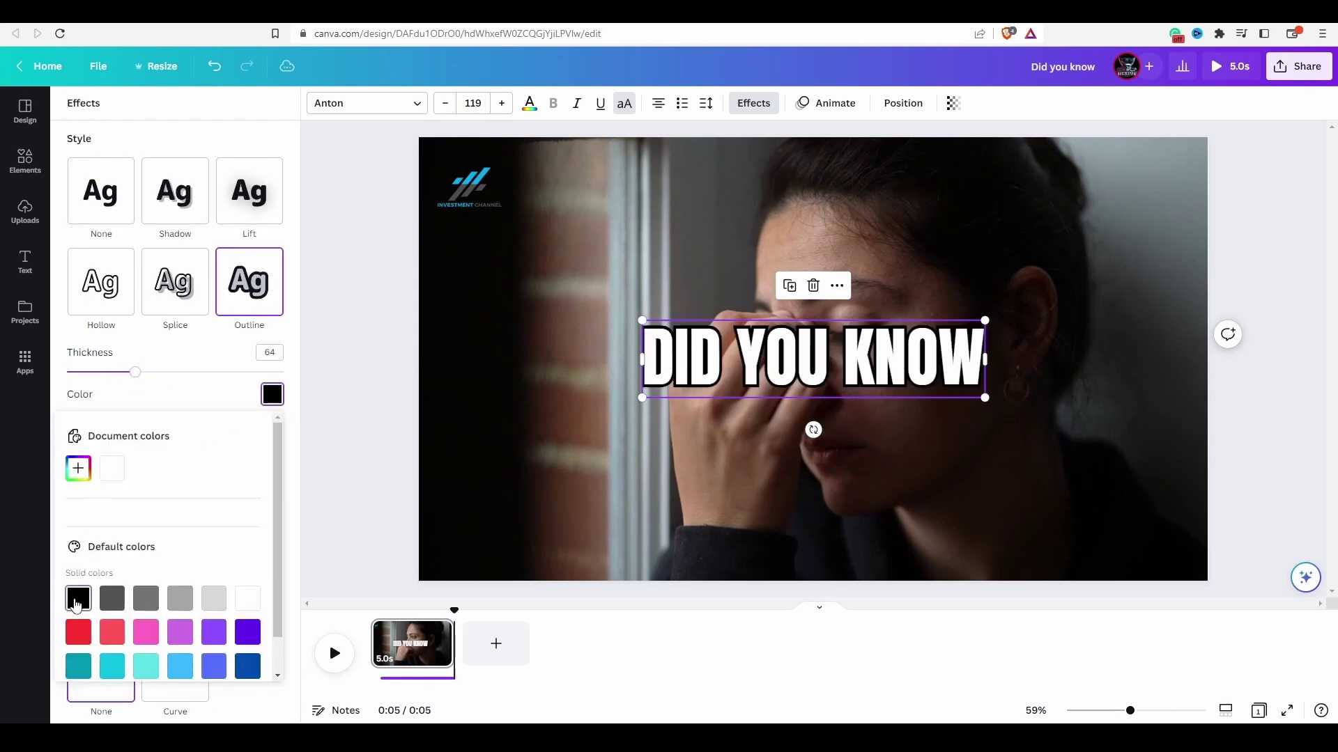
# Try red and yellow as the title's outline colour and set it back to black.
pyautogui.click(78, 636)
pyautogui.scroll(-2, 128, 631)
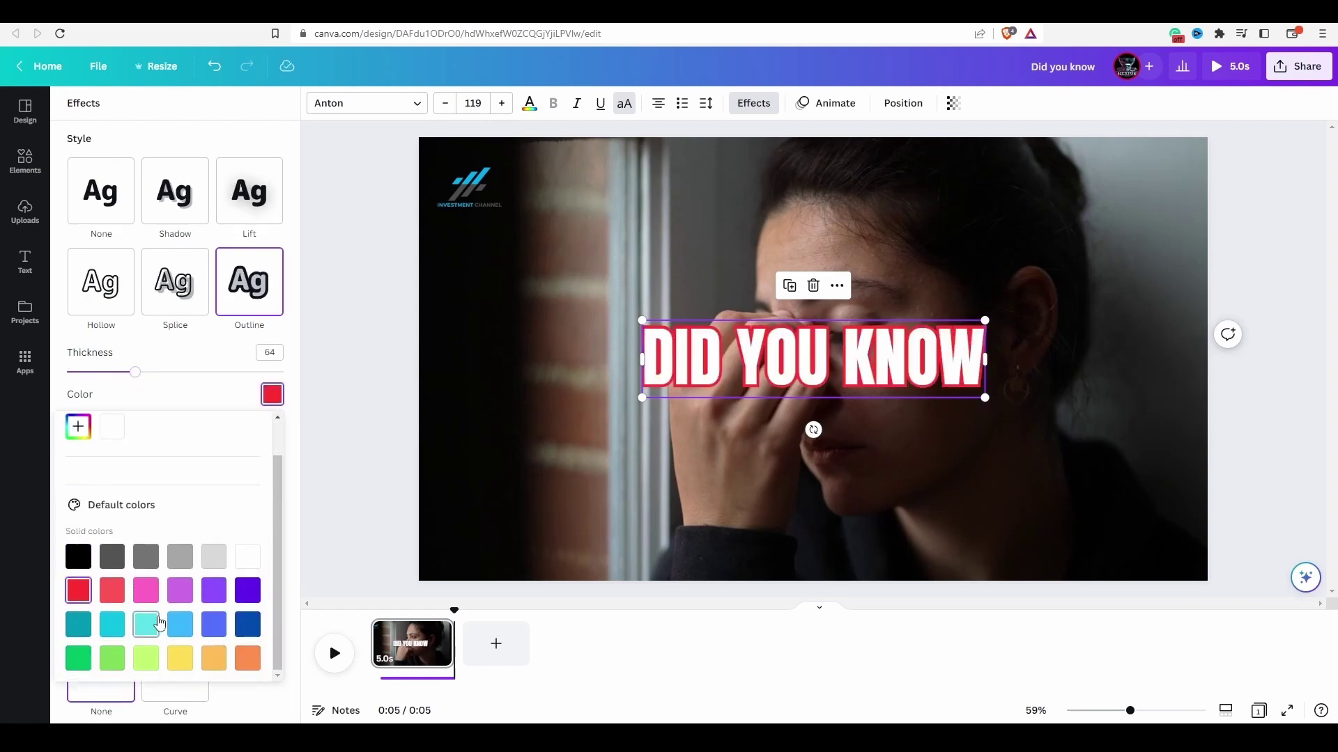
pyautogui.click(179, 656)
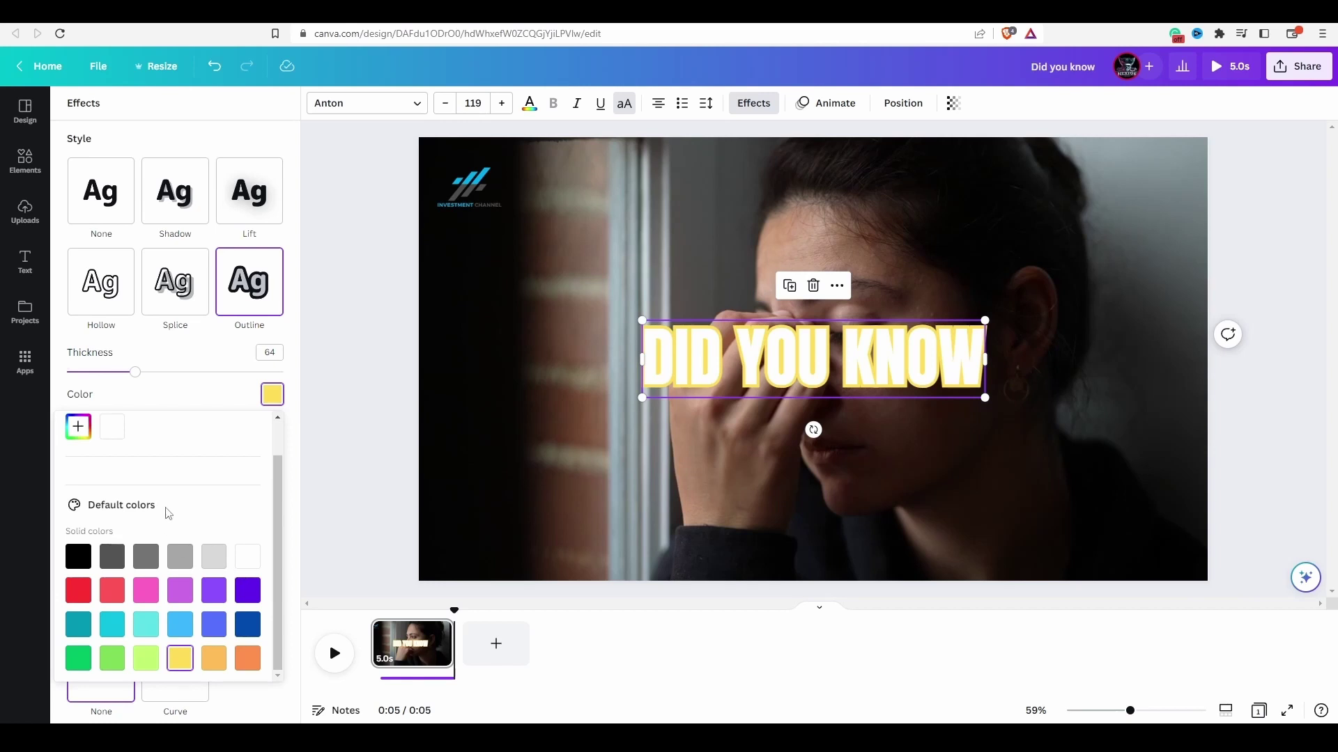
pyautogui.click(79, 557)
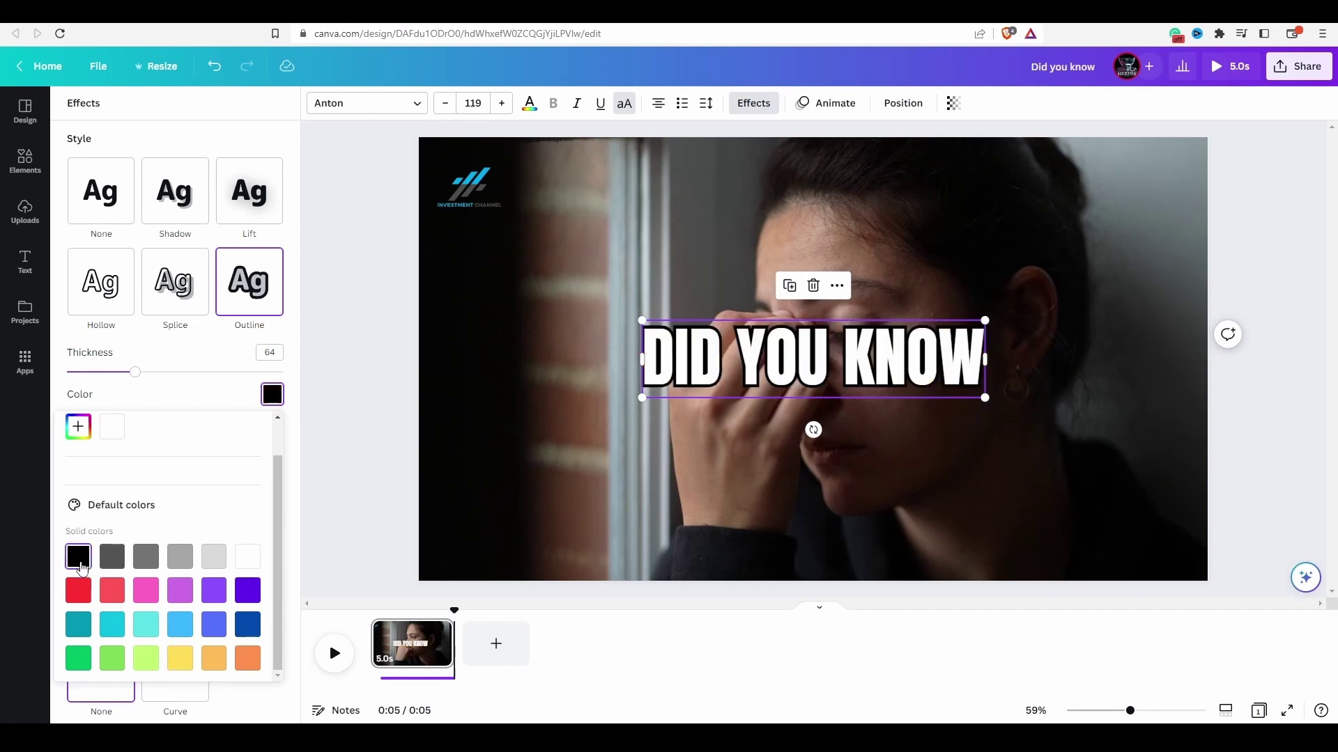
pyautogui.click(230, 399)
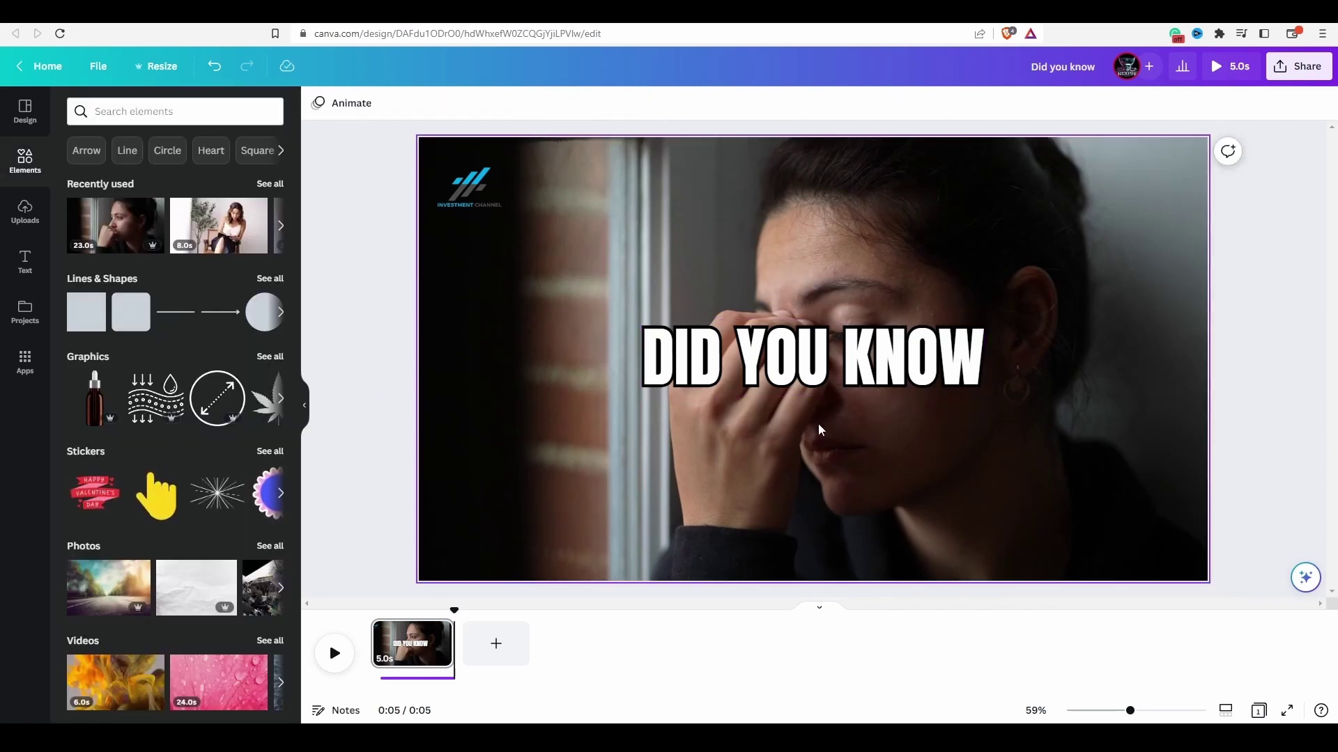
# Apply the Stomp text animation to the title.
pyautogui.click(819, 398)
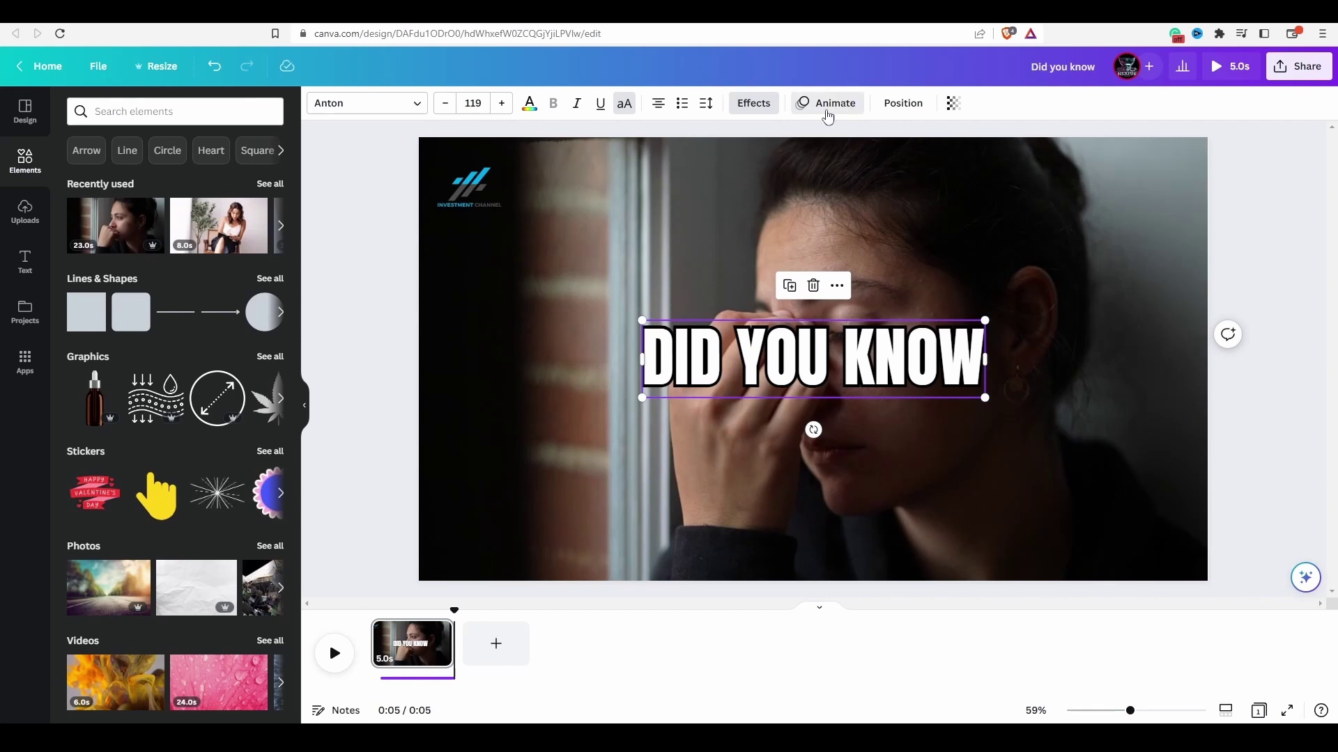
pyautogui.click(827, 104)
pyautogui.scroll(-5, 182, 358)
pyautogui.click(103, 667)
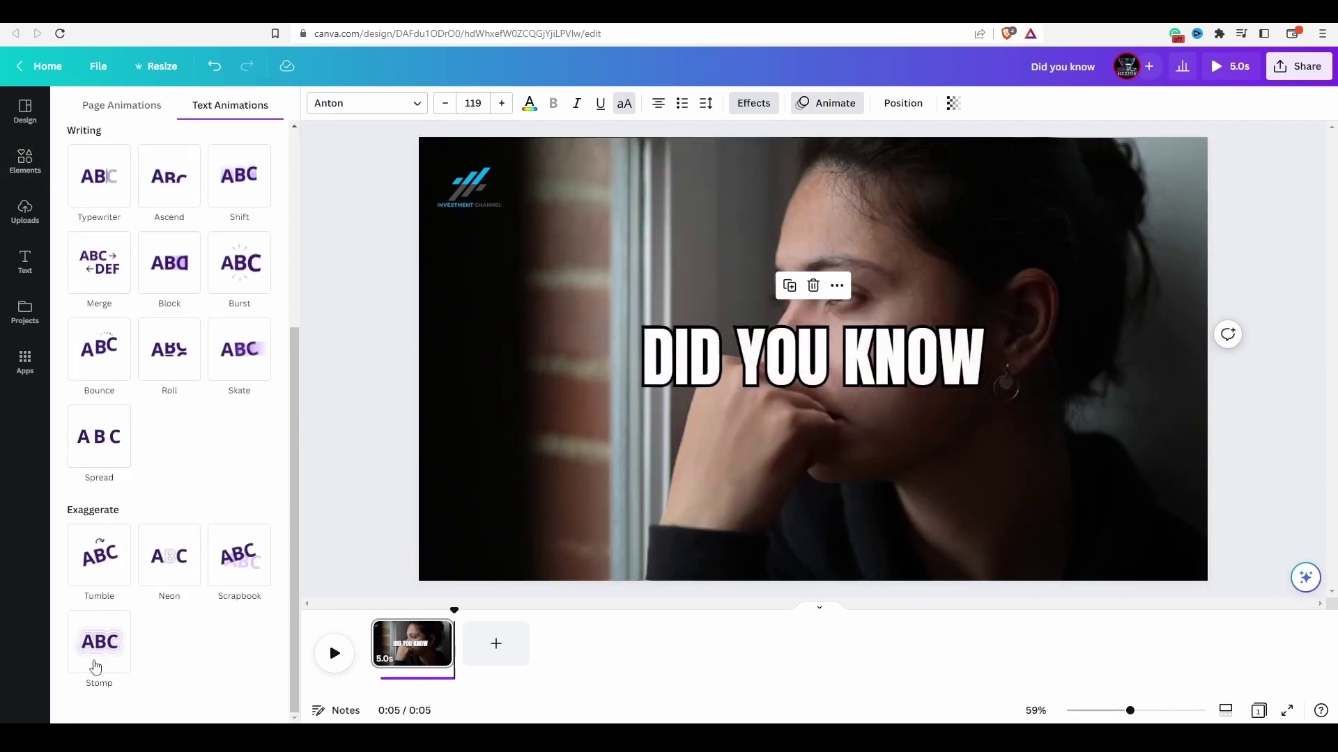
pyautogui.click(391, 443)
# Preview the video page to check the title's animation over the background clip.
pyautogui.click(1230, 67)
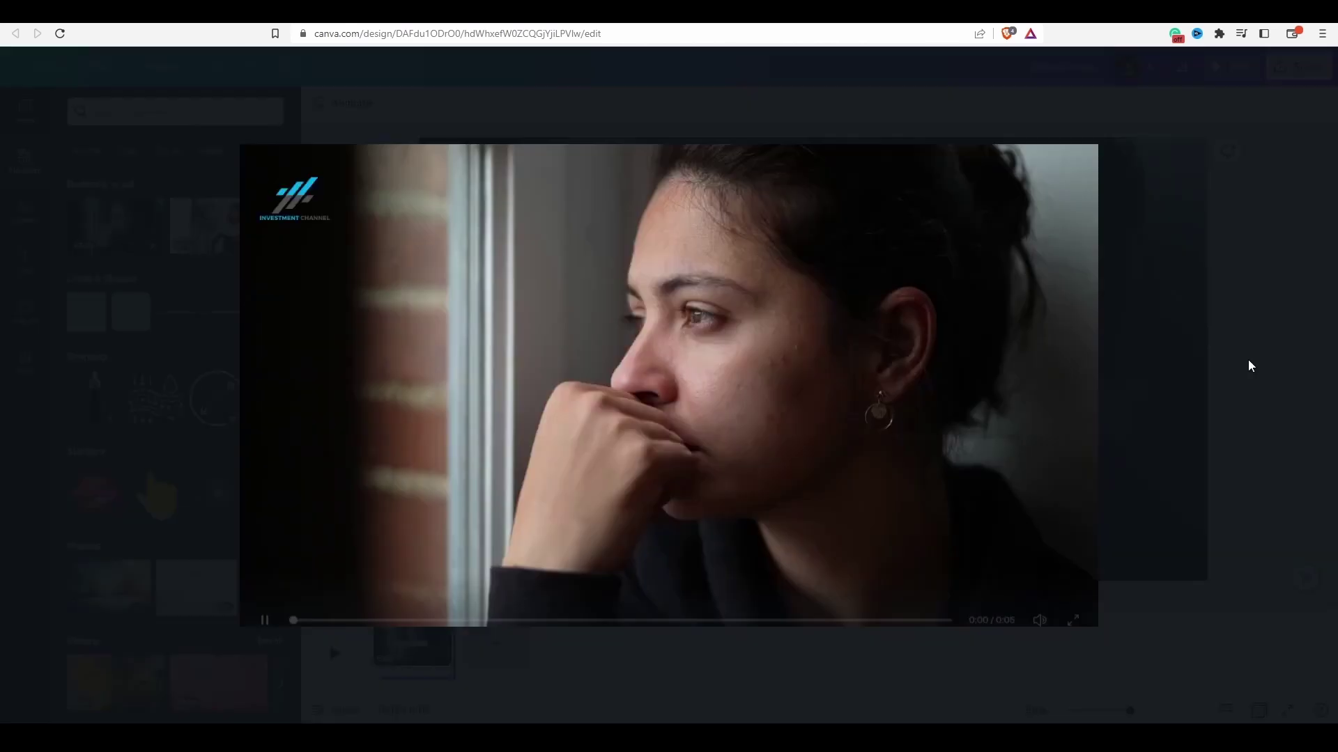
pyautogui.press('Escape')
pyautogui.click(1233, 66)
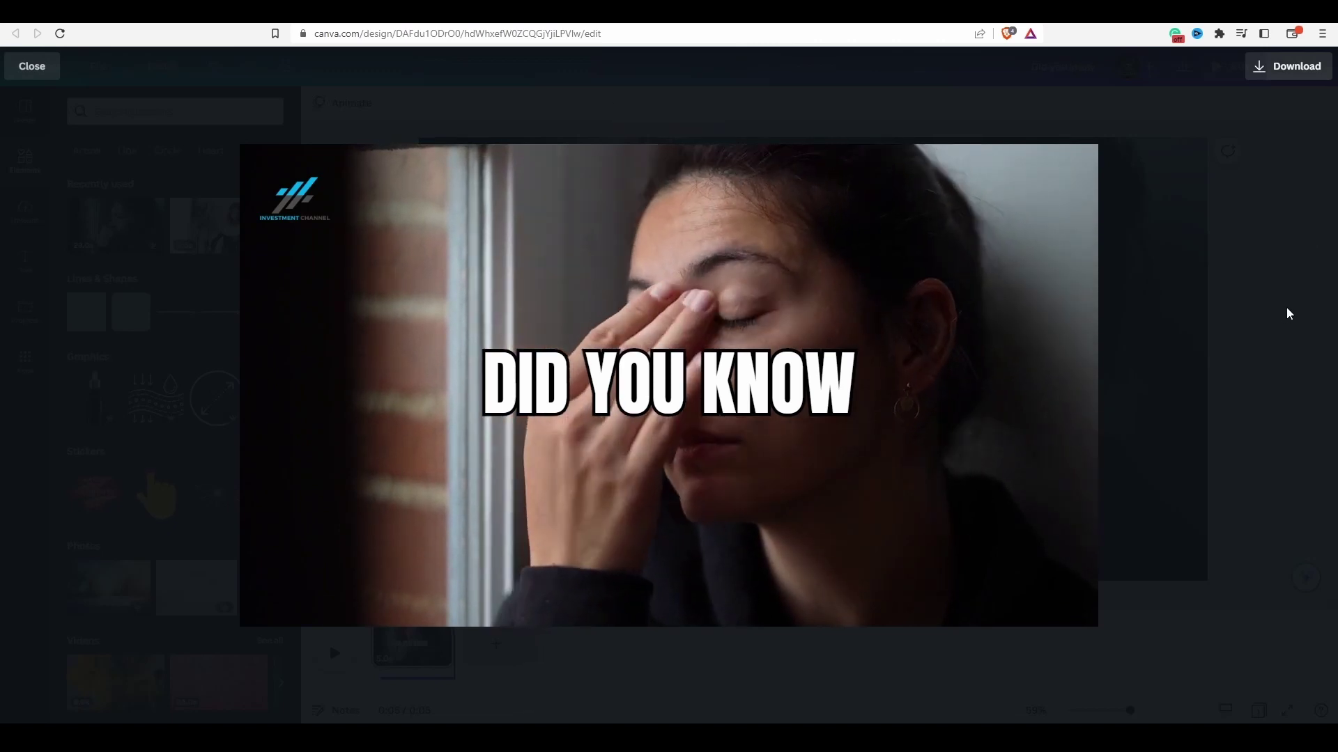
pyautogui.press('Escape')
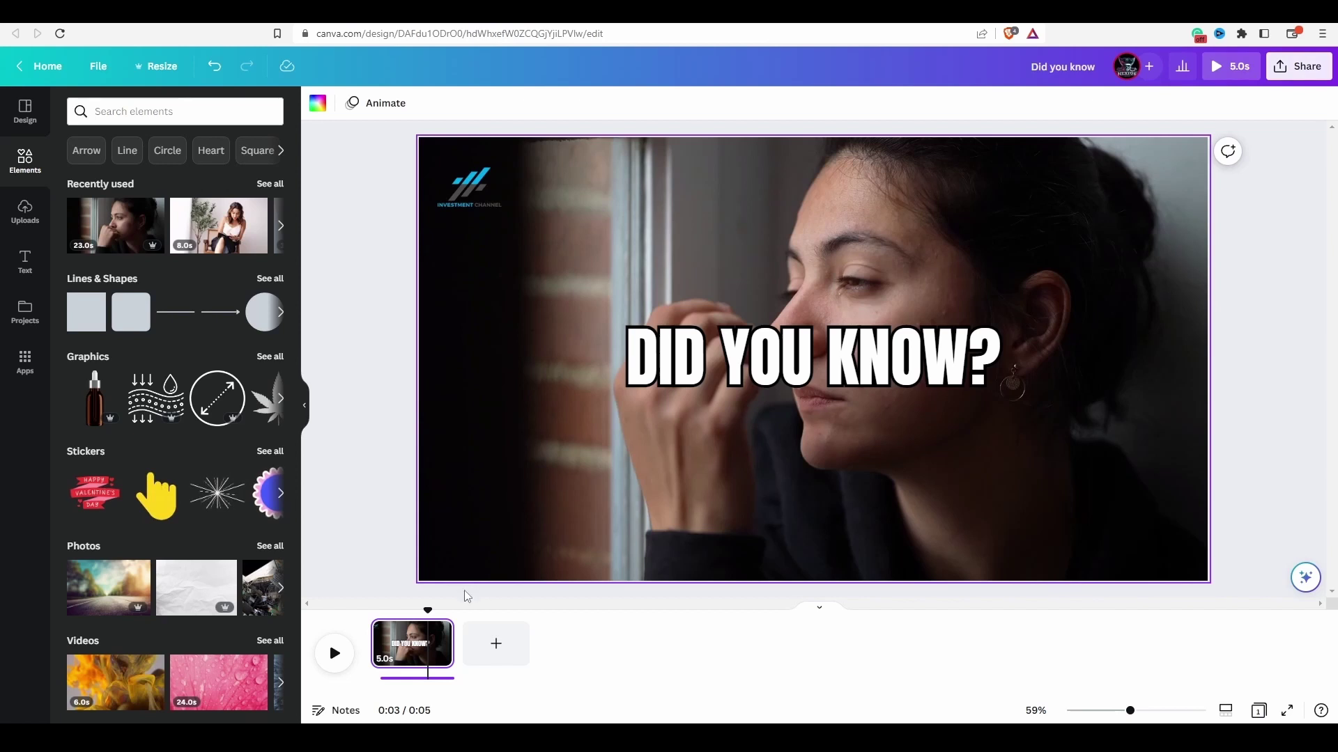
# Duplicate the 5.0s title page repeatedly until the timeline holds twelve pages.
pyautogui.rightClick(404, 641)
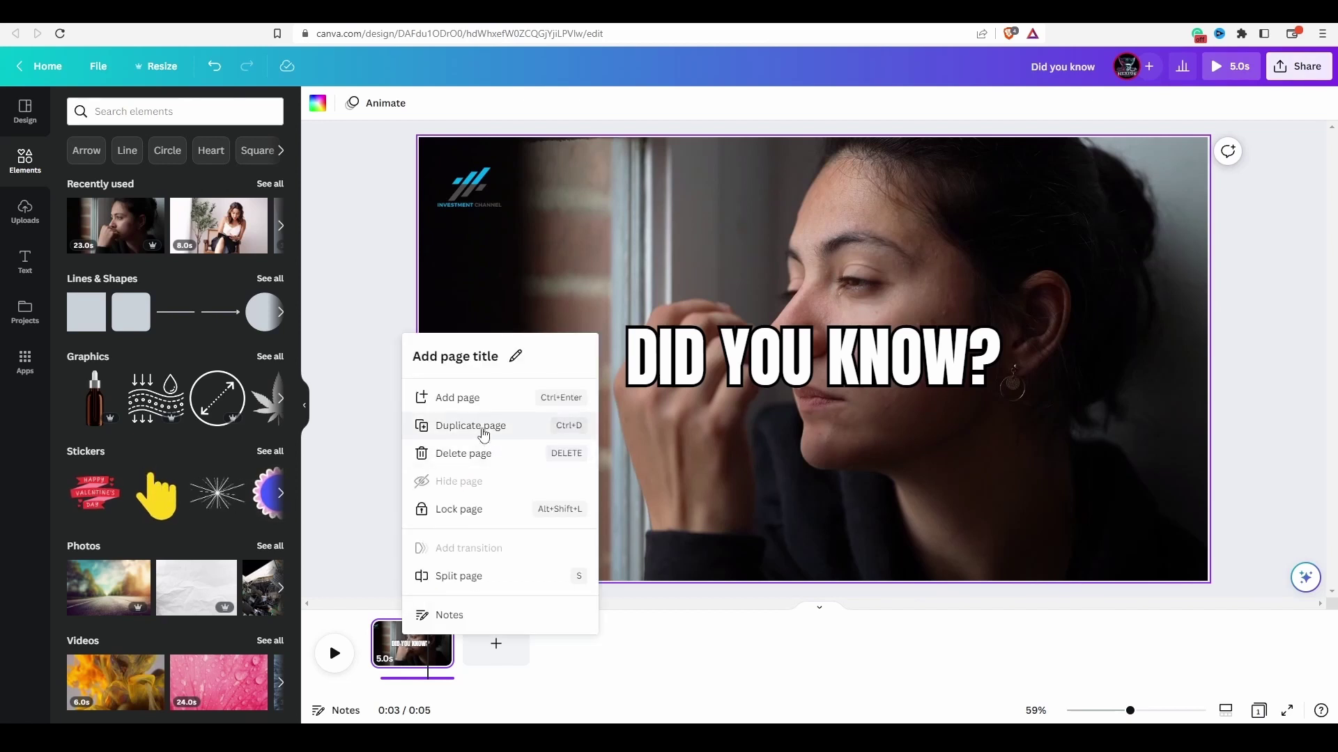
pyautogui.click(570, 426)
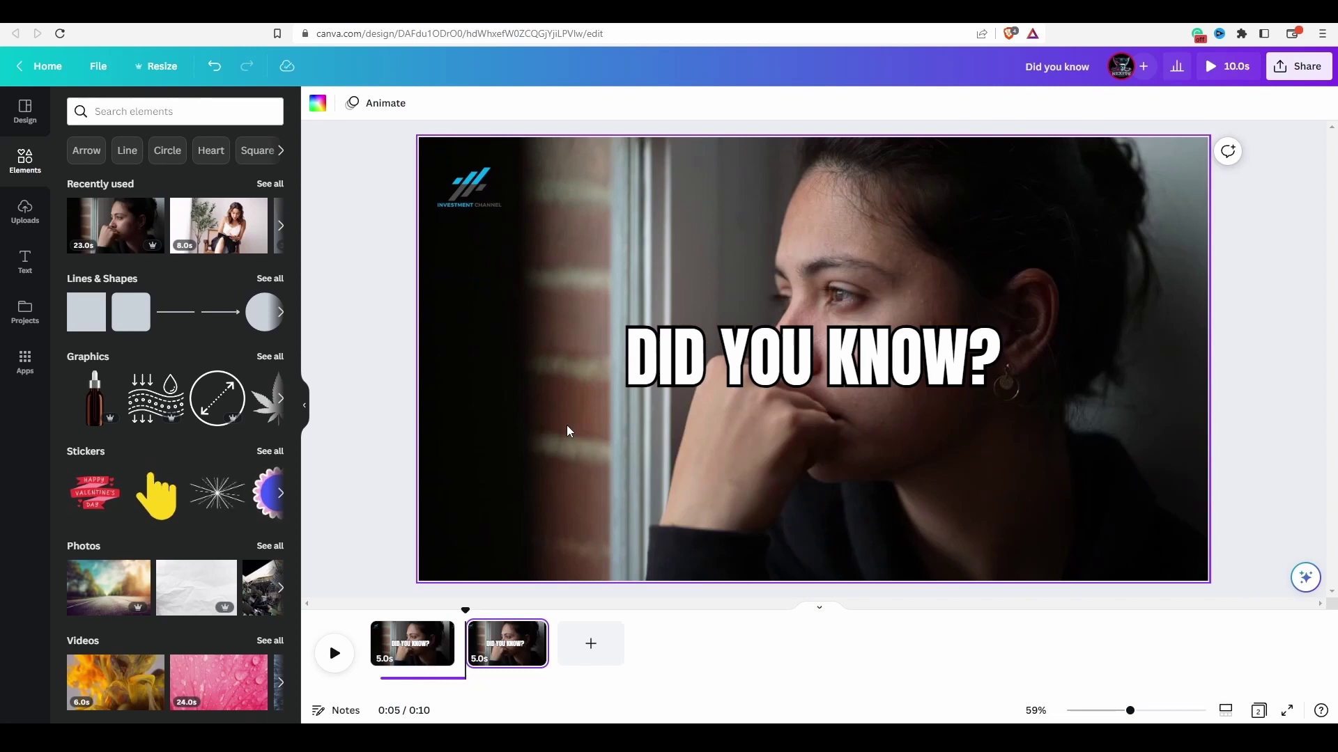
pyautogui.hotkey('ctrl', 'd')
pyautogui.hotkey('ctrl', 'd')
pyautogui.hotkey('ctrl', 'd')
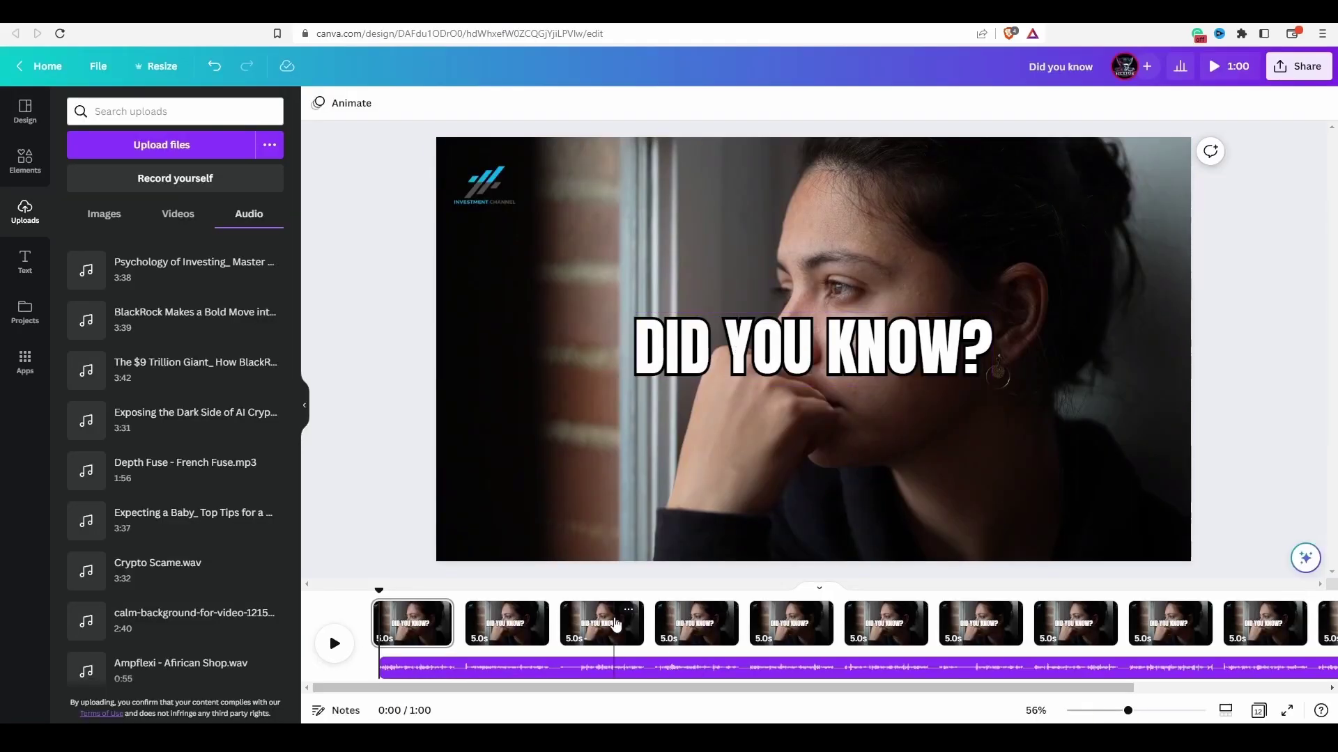
# Replace the title text on the second page with "EMOTIONAL DECISION-MAKING".
pyautogui.click(496, 627)
pyautogui.click(887, 351)
pyautogui.write('EMOTIONAL DECISION-MAKING')
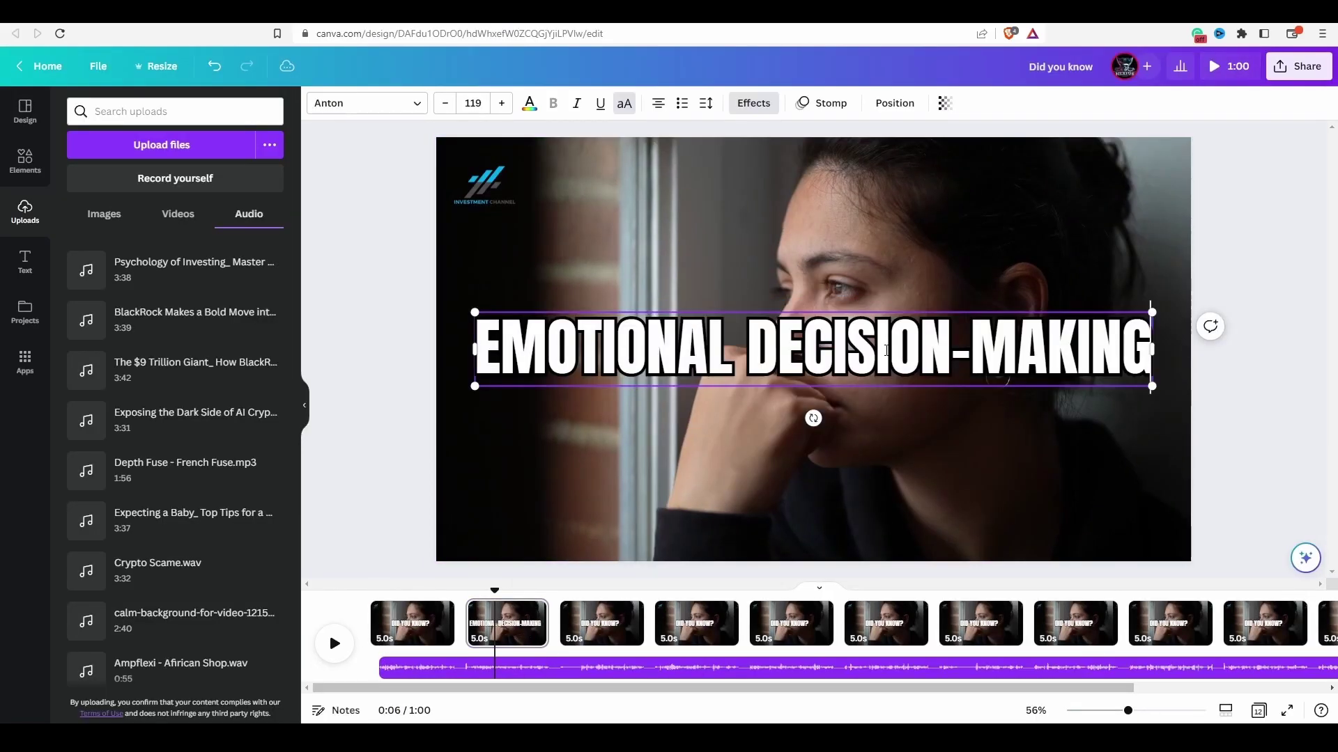
# Shrink the second page's title to about size 99.1 and move it to the lower centre of the page.
pyautogui.moveTo(1152, 386); pyautogui.dragTo(1039, 374)
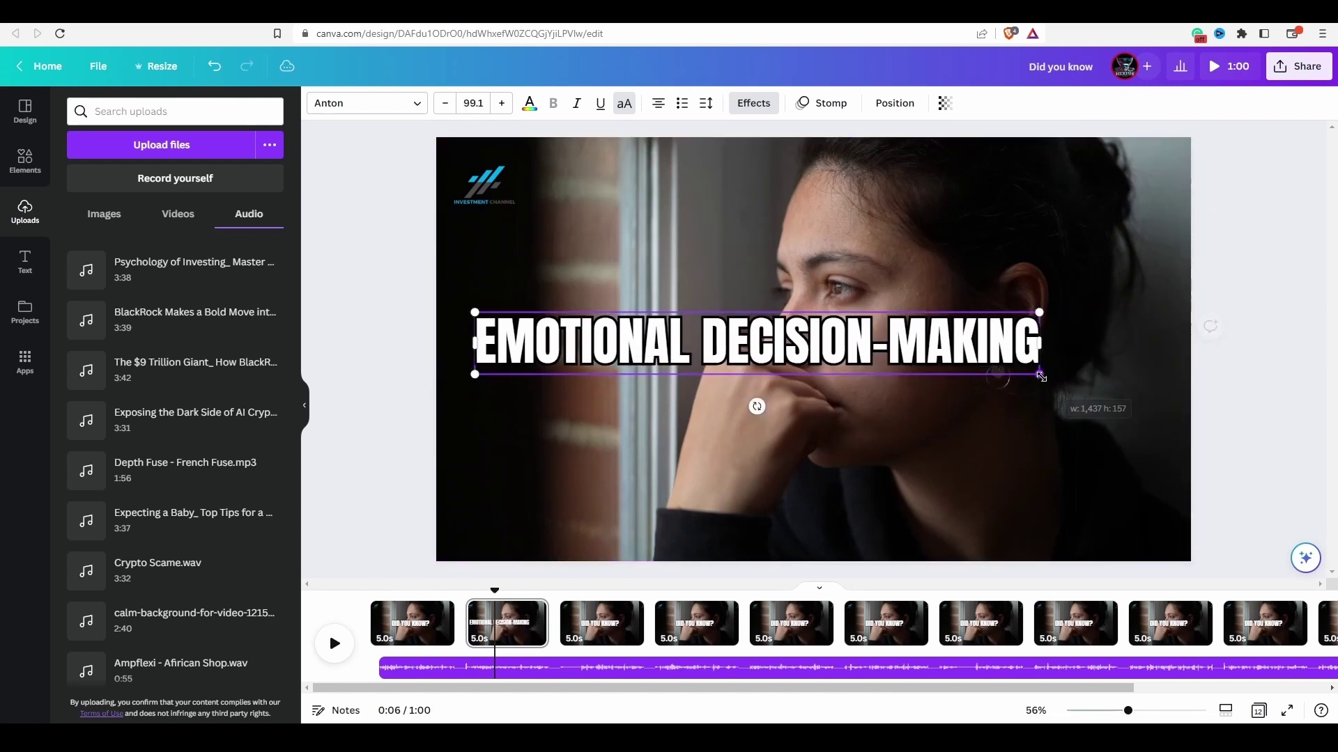
pyautogui.doubleClick(927, 378)
pyautogui.press('Escape')
pyautogui.moveTo(921, 356); pyautogui.dragTo(978, 503)
pyautogui.click(431, 314)
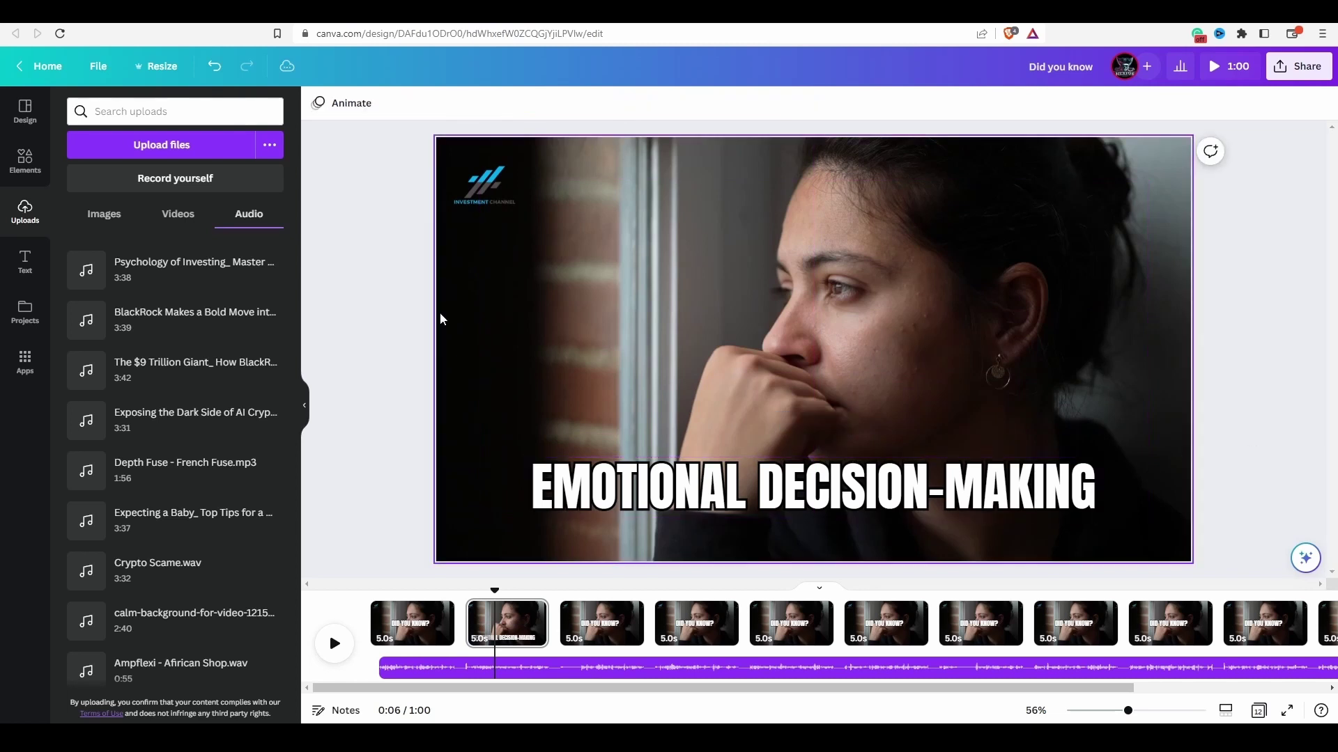
# Search the stock videos for "emotional" and set the 12.0s clip of the suited man leaning at a window as the second page's background.
pyautogui.click(11, 177)
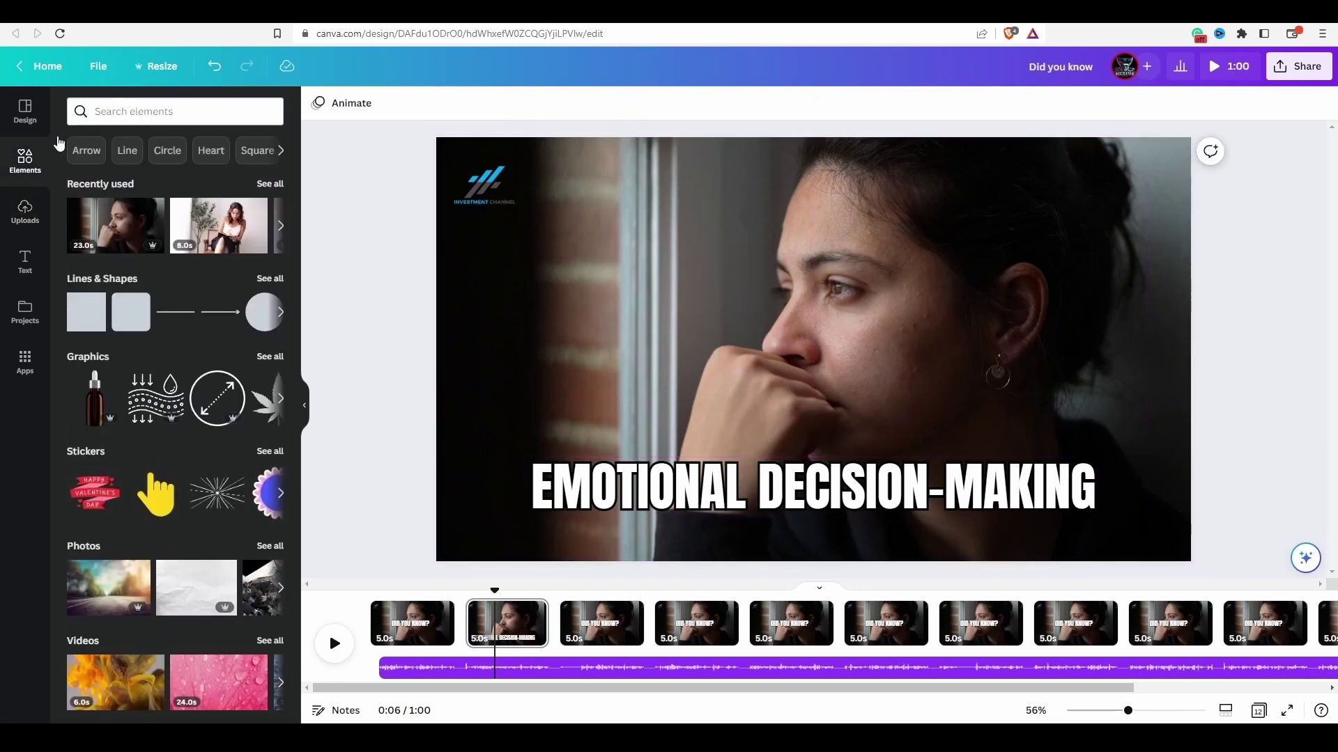
pyautogui.click(125, 121)
pyautogui.write('emotona')
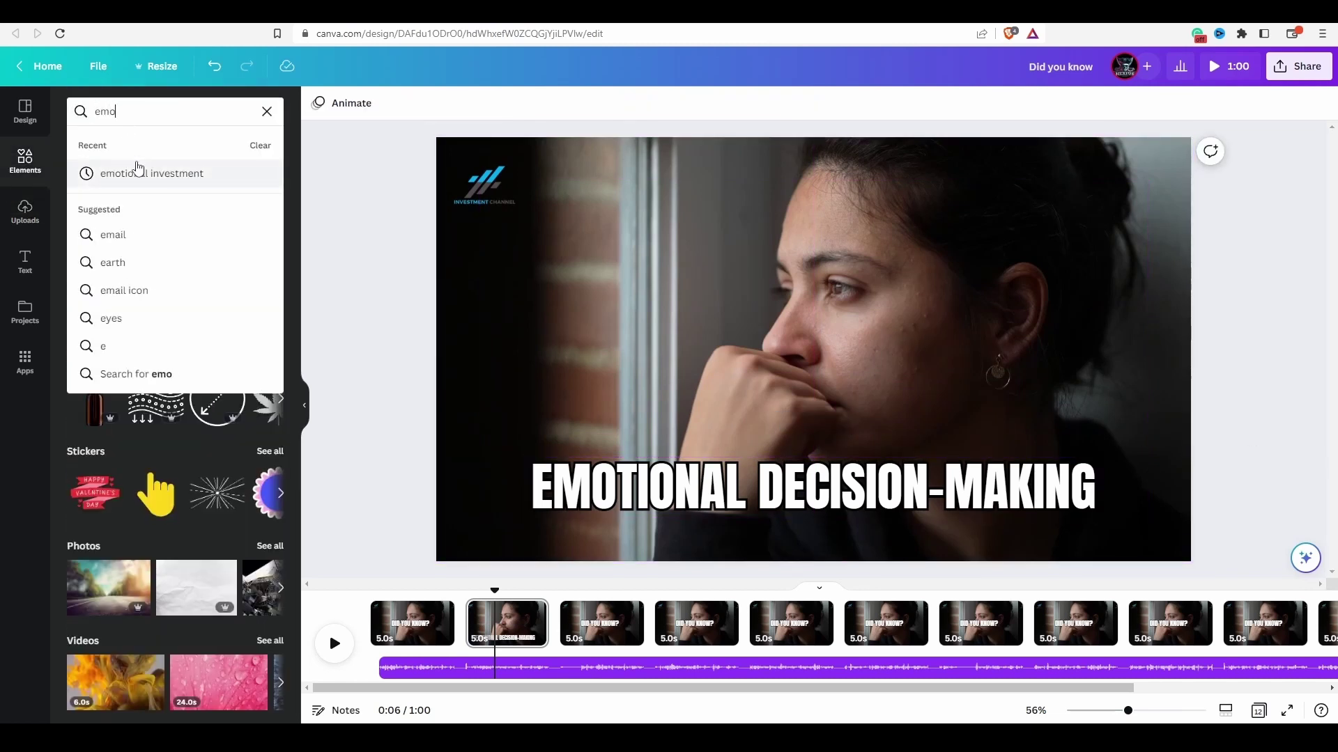
pyautogui.press('BackSpace')
pyautogui.press('BackSpace')
pyautogui.press('BackSpace')
pyautogui.write('ional')
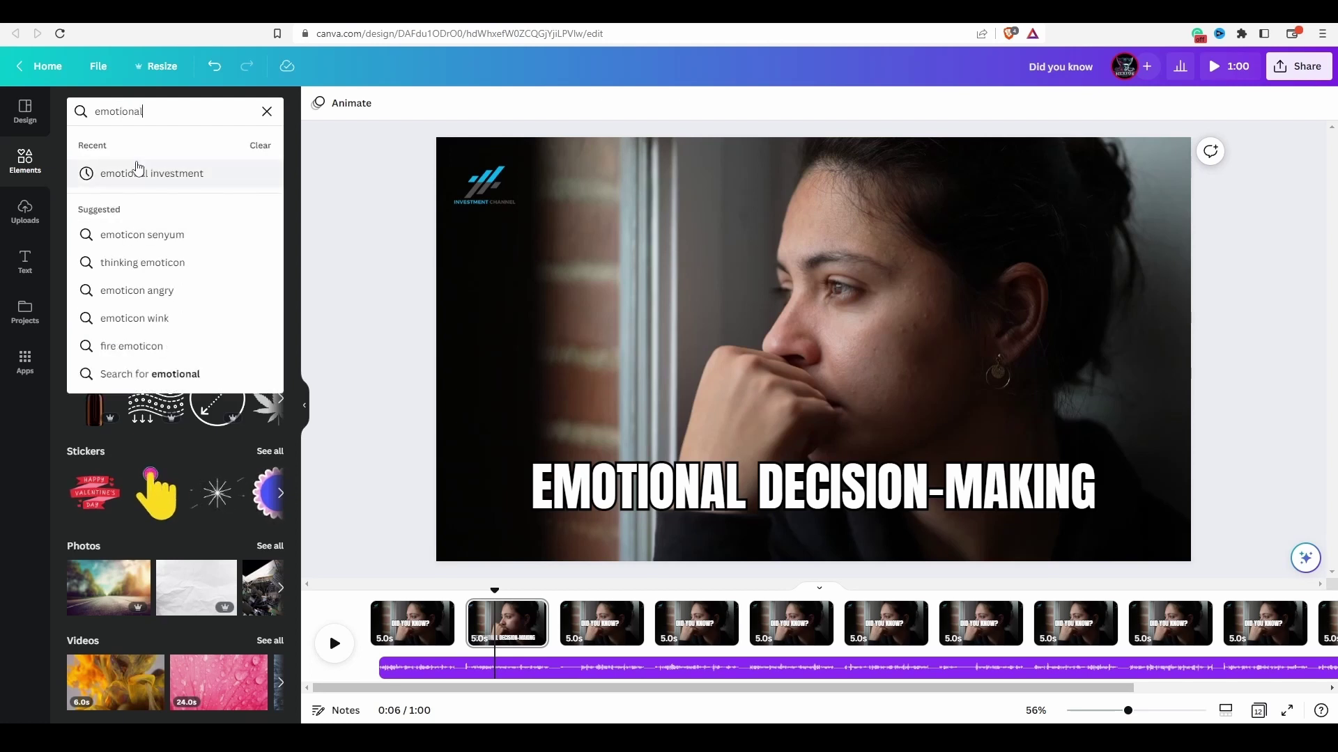
pyautogui.press('Return')
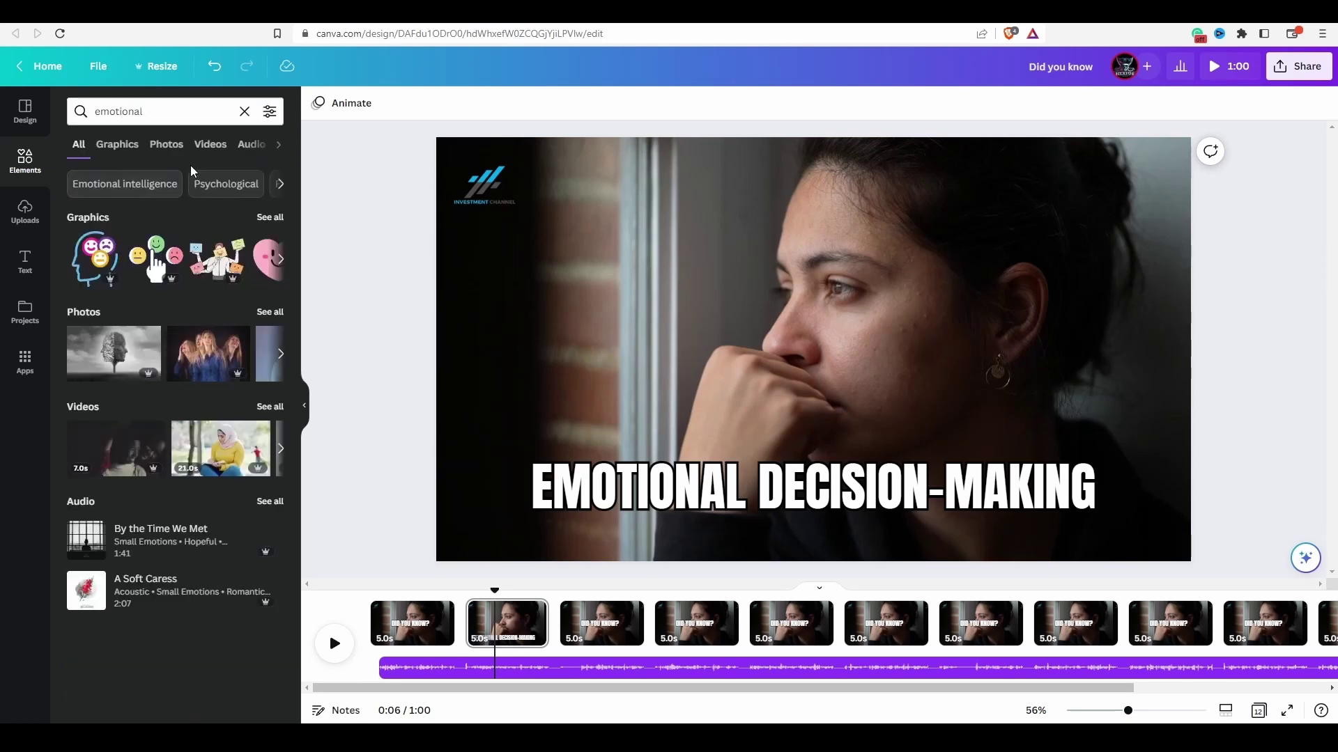
pyautogui.click(209, 145)
pyautogui.scroll(-10, 161, 436)
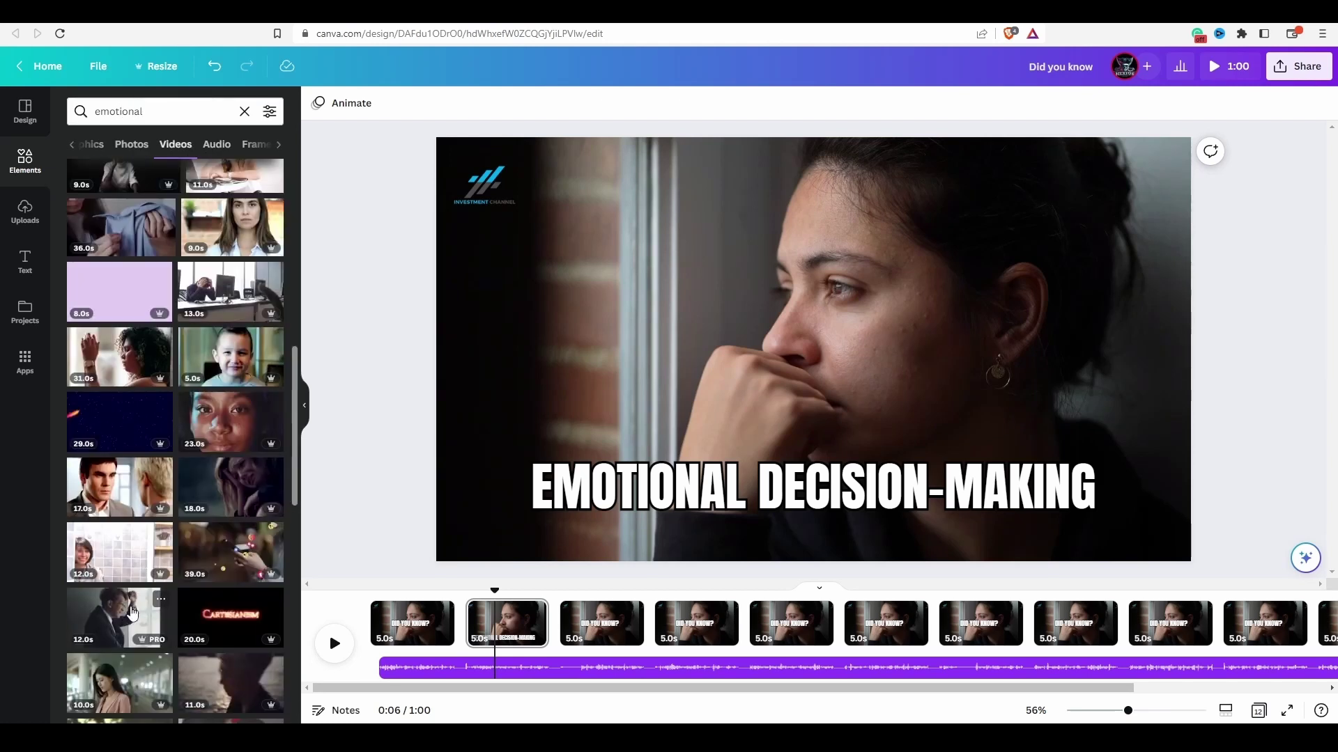
pyautogui.moveTo(434, 435); pyautogui.dragTo(441, 446)
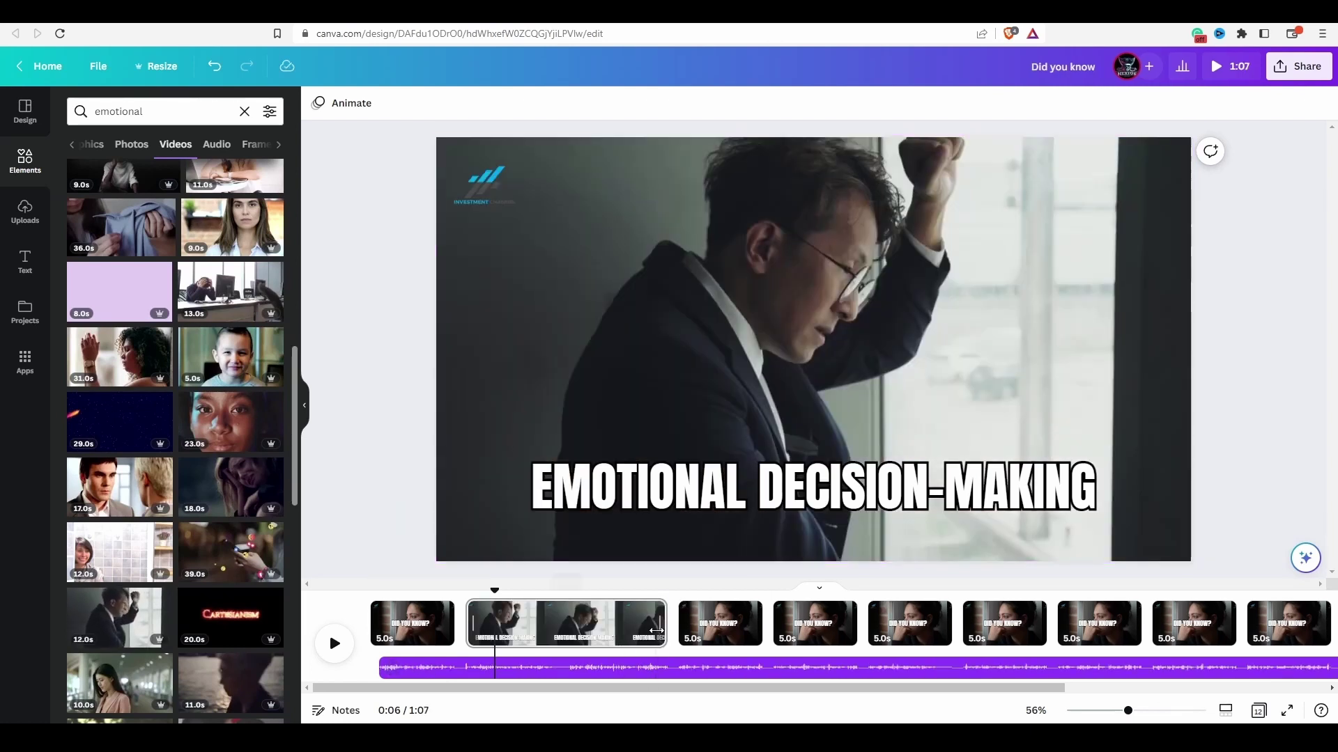
# Trim the second page to about 4.5s and preview the video.
pyautogui.moveTo(630, 629); pyautogui.dragTo(542, 625)
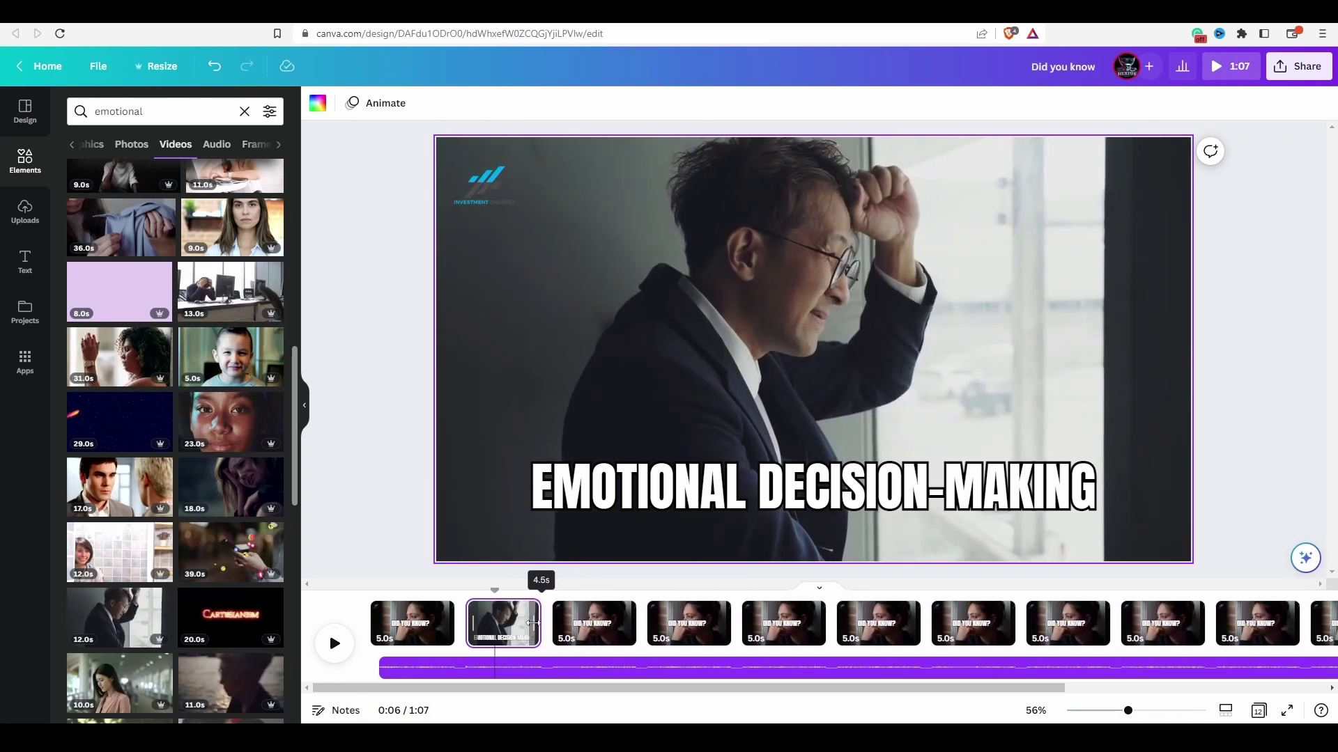
pyautogui.moveTo(533, 624); pyautogui.dragTo(534, 623)
pyautogui.click(1227, 66)
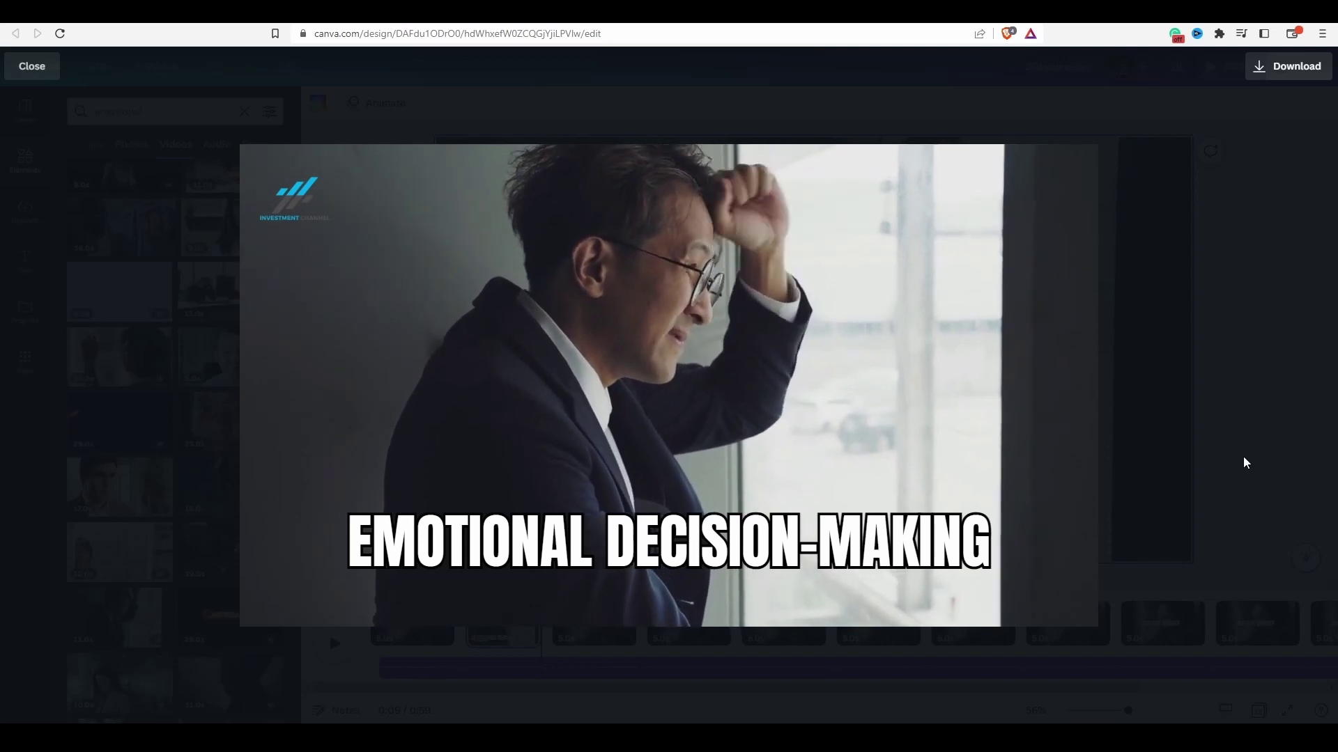
# Search the stock videos for "investor" and set the 10.0s clip of the man using a tablet as the third page's background, trimmed to 4.0s.
pyautogui.click(187, 108)
pyautogui.write('inv')
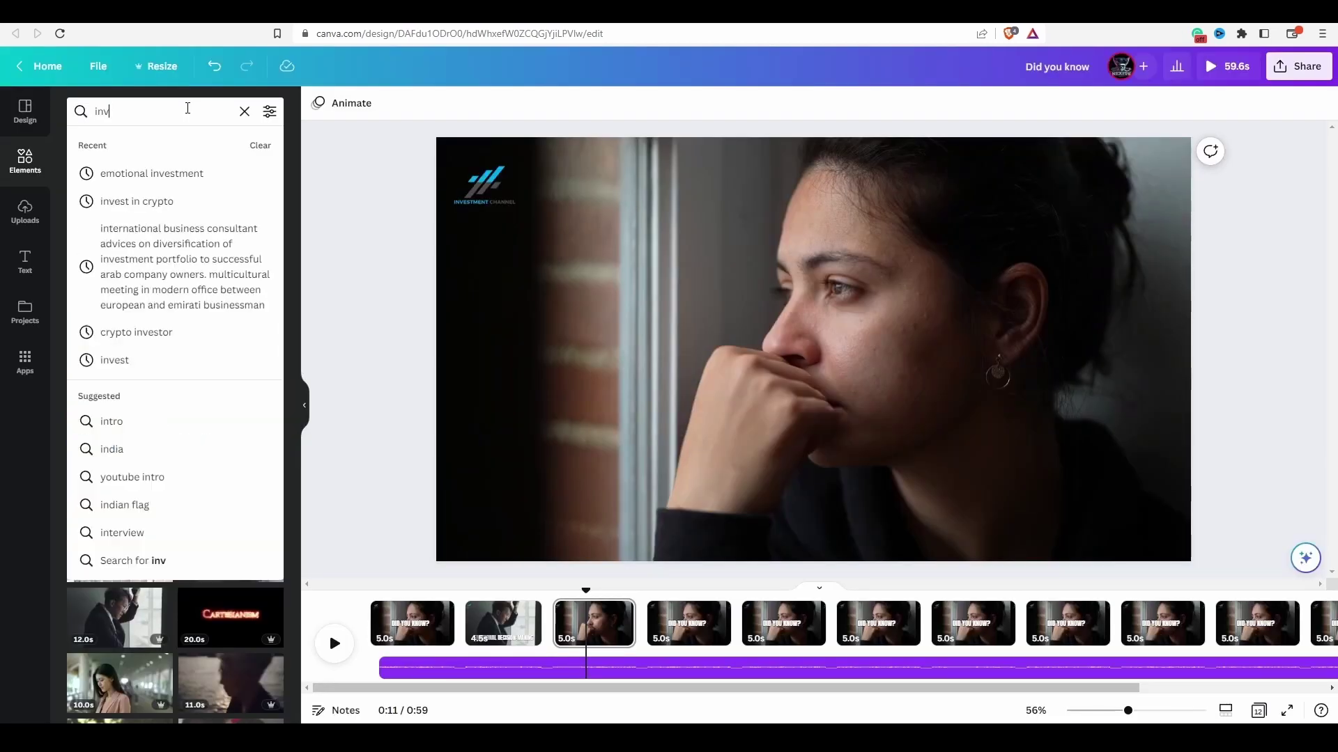
pyautogui.write('estor')
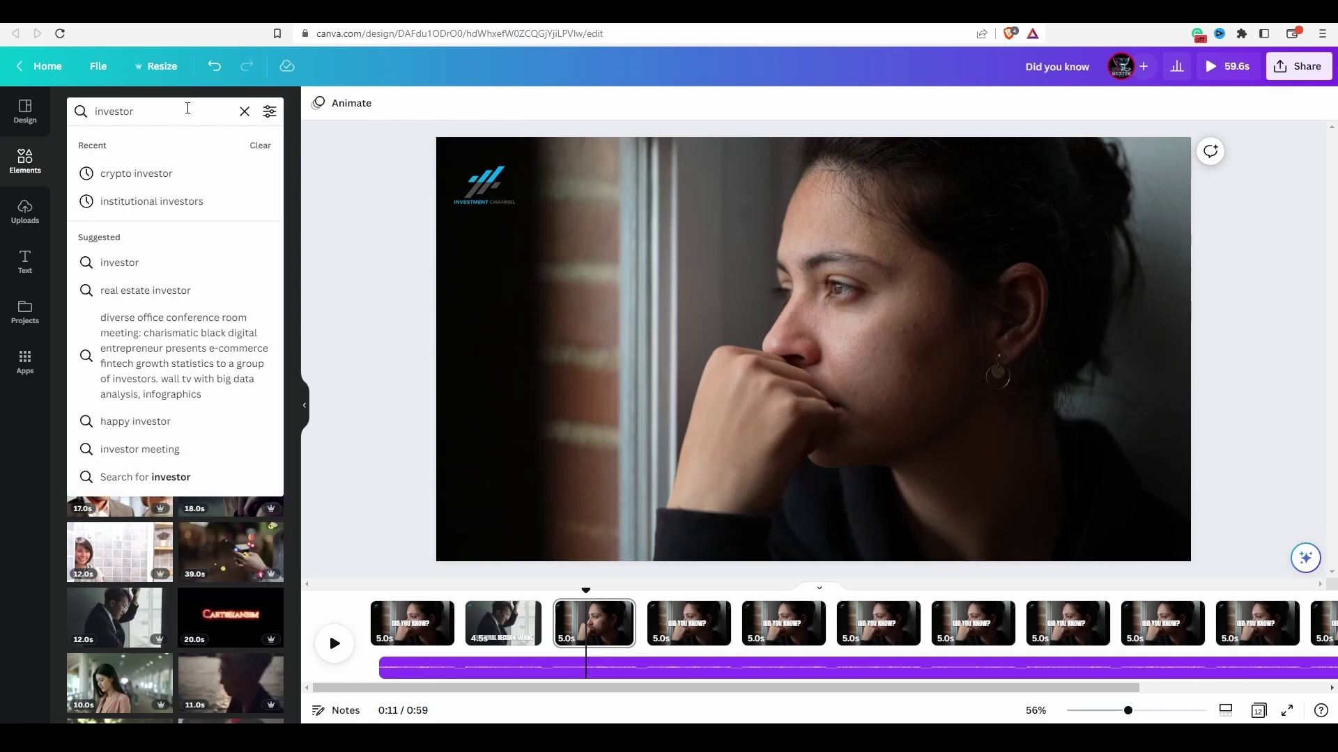
pyautogui.press('Return')
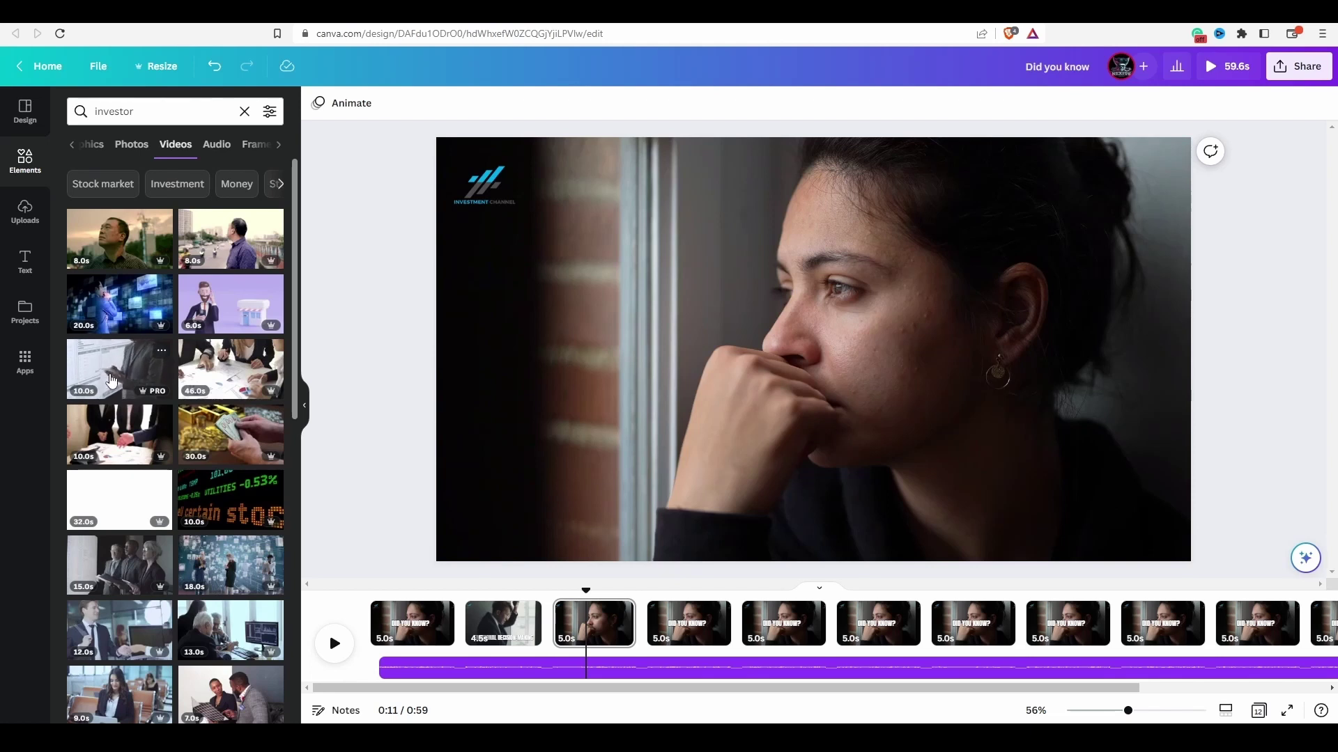
pyautogui.moveTo(436, 376); pyautogui.dragTo(487, 412)
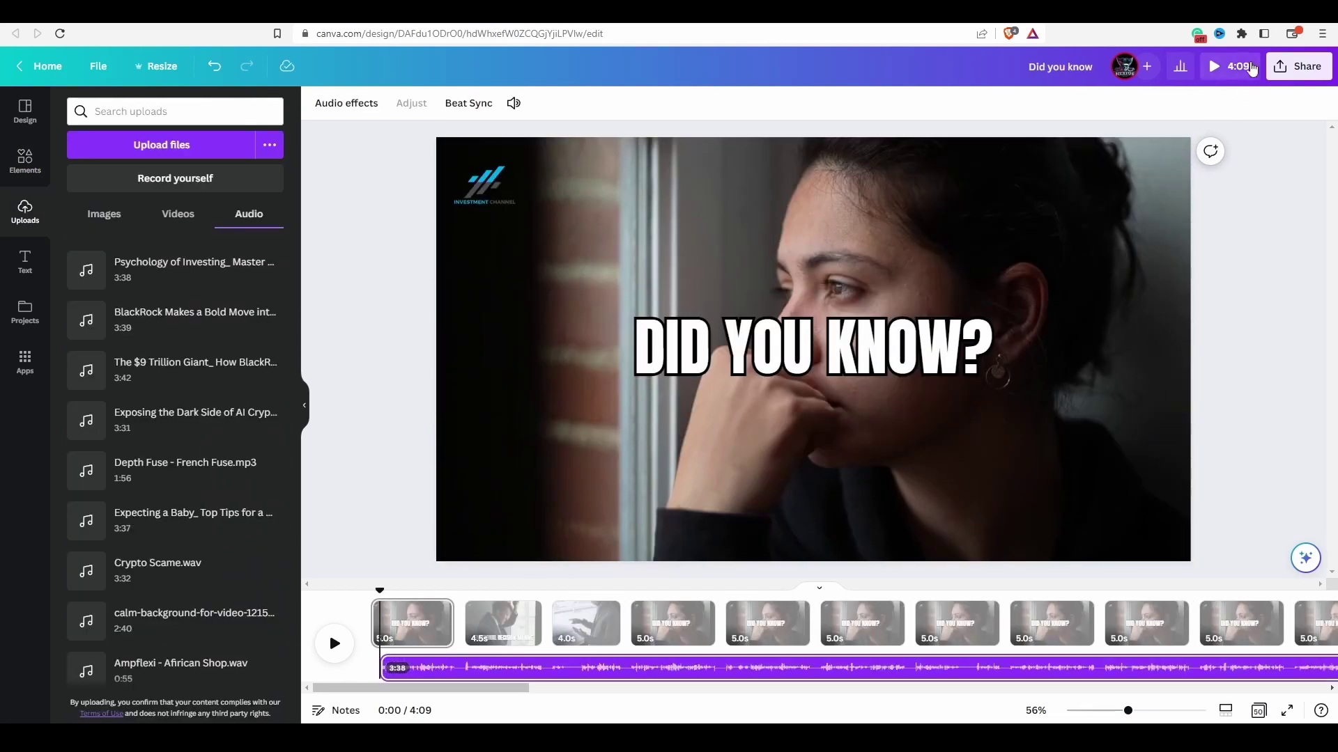
# Preview the video from the start to check the clips and captions against the narration.
pyautogui.click(1230, 66)
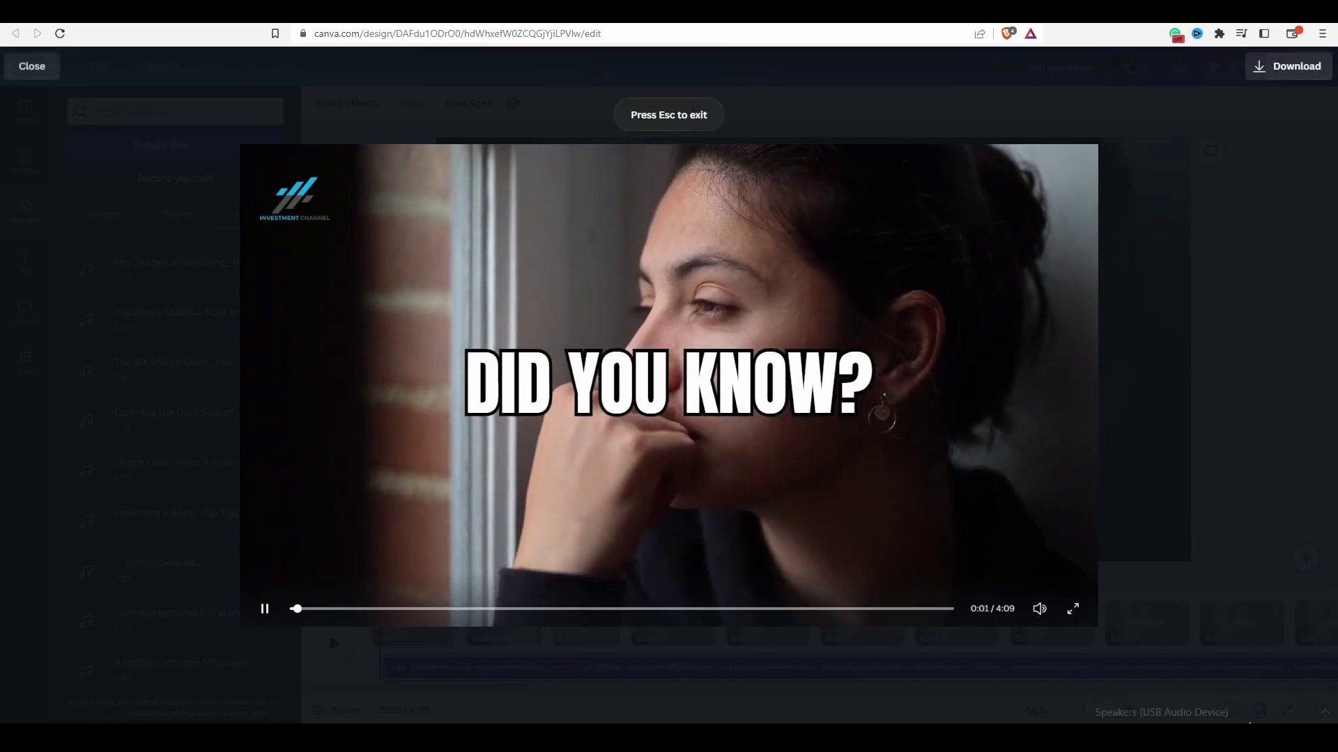
pyautogui.click(1250, 724)
pyautogui.click(993, 330)
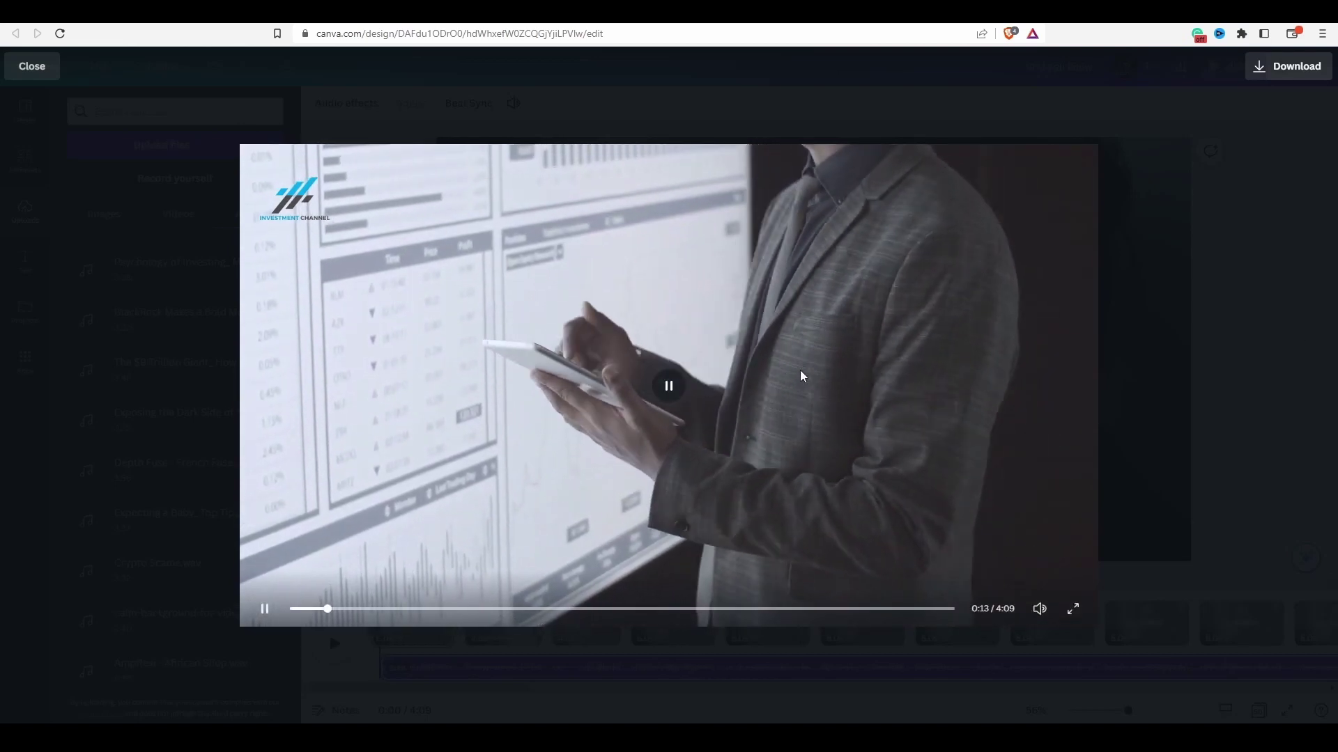
pyautogui.press('Escape')
pyautogui.click(1229, 66)
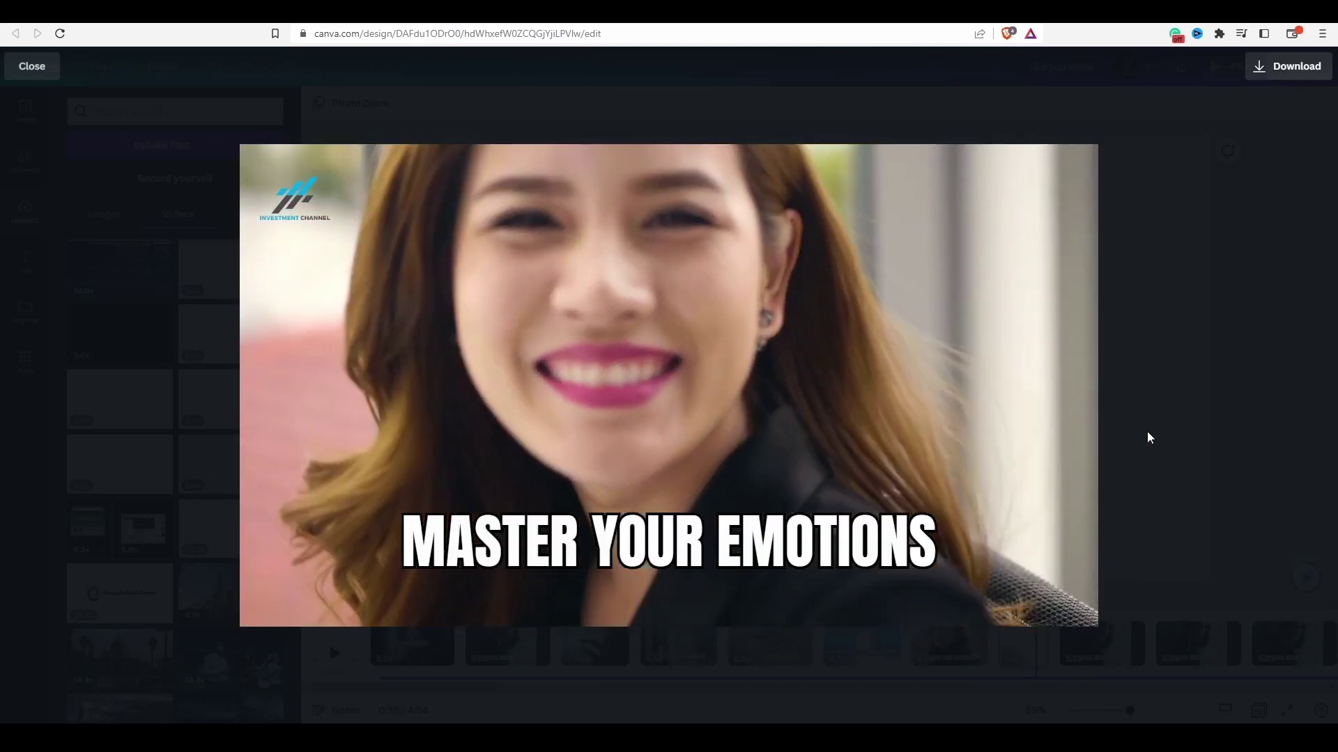
pyautogui.press('Escape')
pyautogui.click(584, 265)
pyautogui.click(1229, 66)
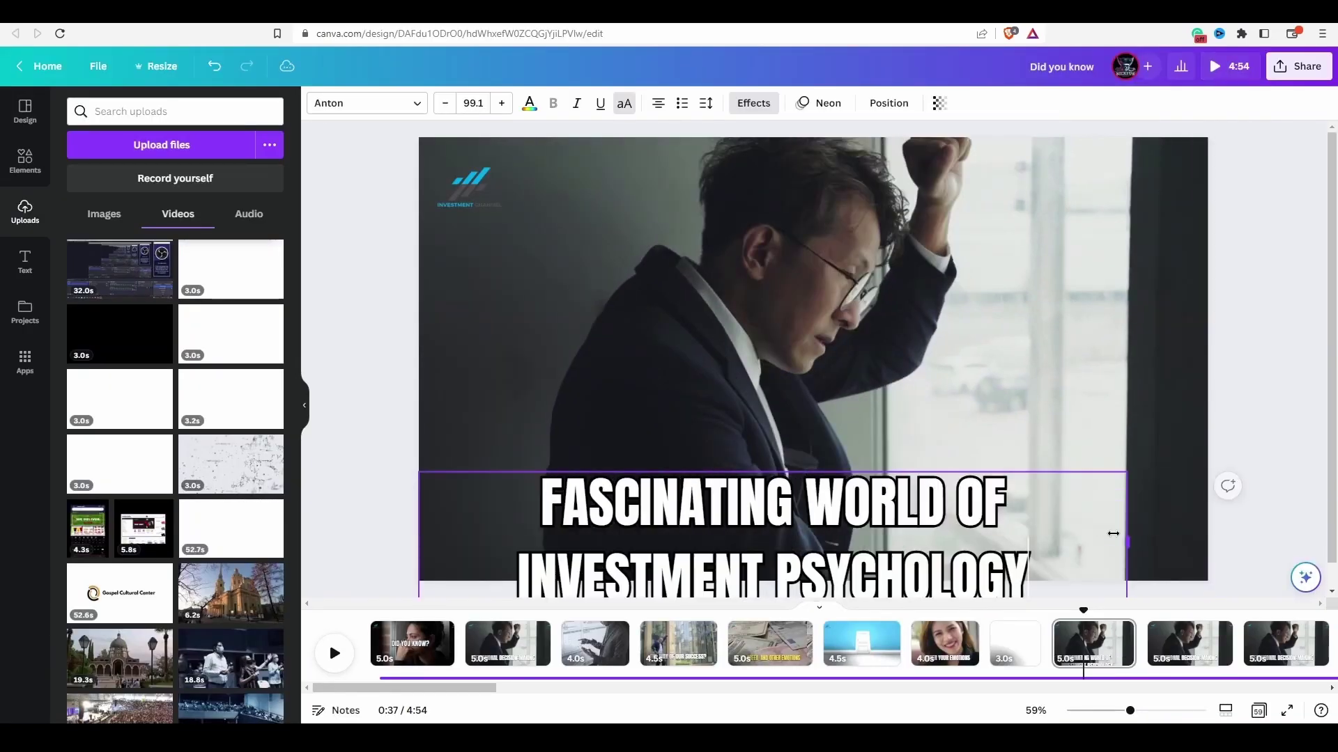
# Put a business-meeting clip from an "investment phycology" video search behind the caption "FASCINATING WORLD OF INVESTMENT PSYCHOLOGY" and trim that page to 4.0s.
pyautogui.click(849, 230)
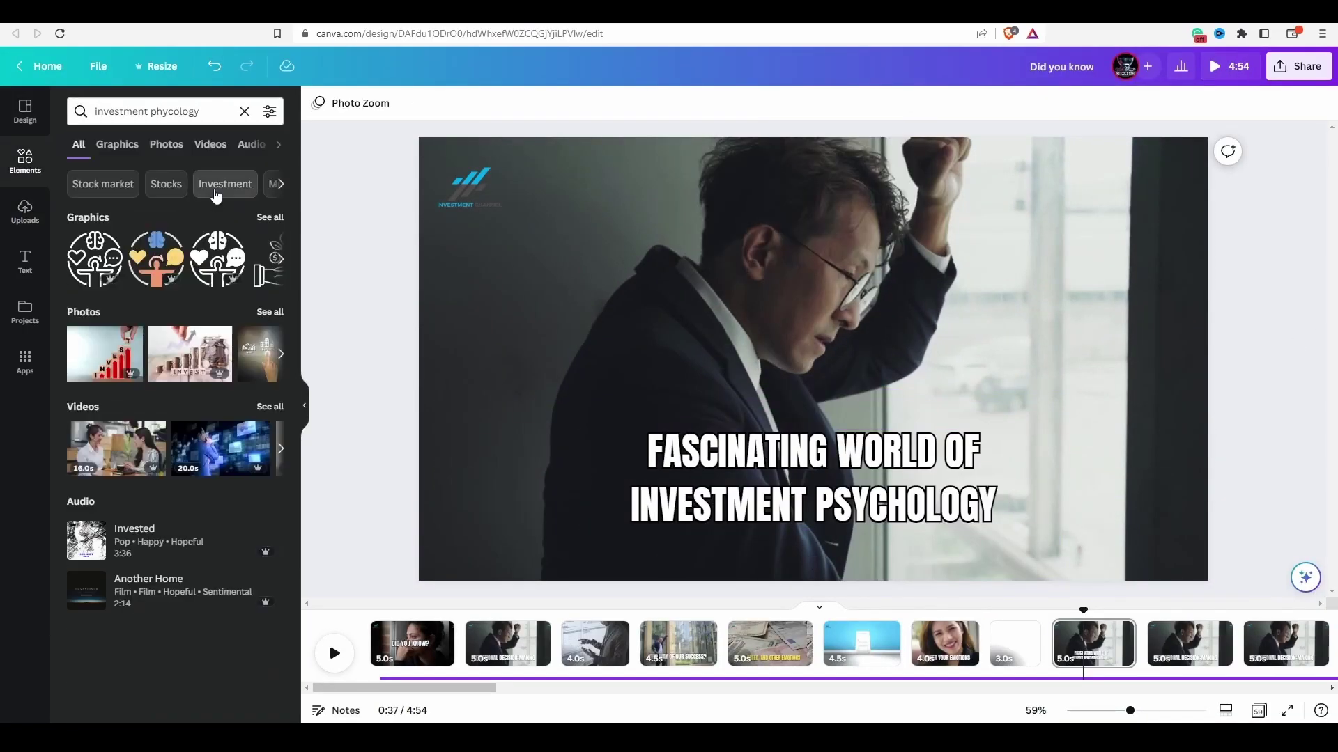
pyautogui.click(209, 142)
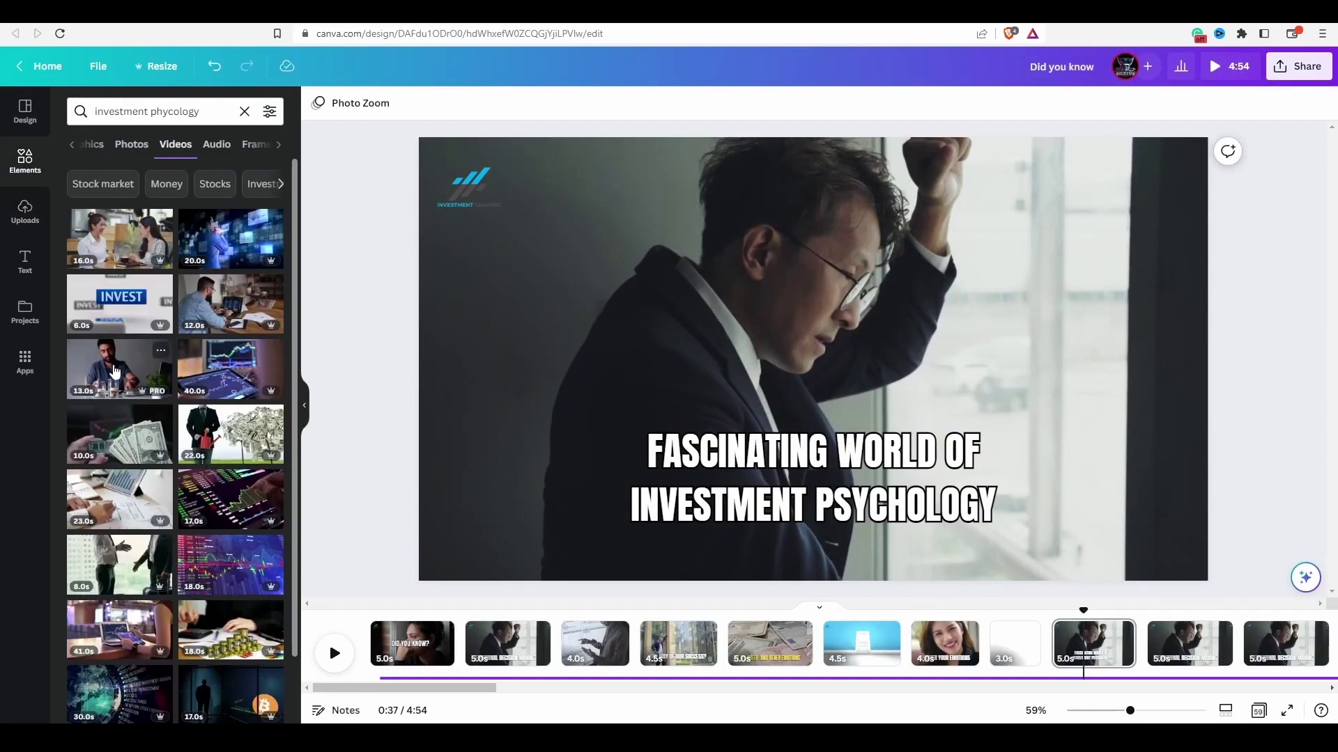
pyautogui.scroll(-10, 167, 490)
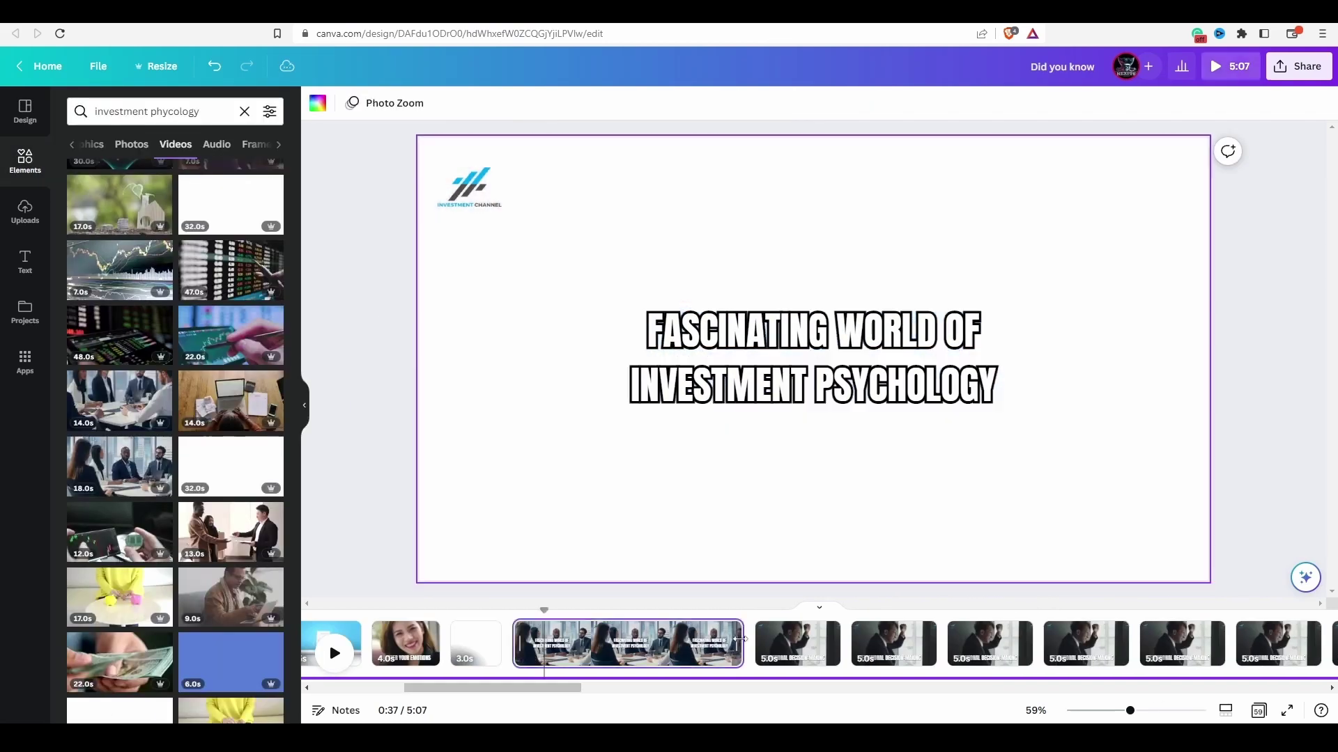
pyautogui.moveTo(747, 642); pyautogui.dragTo(578, 637)
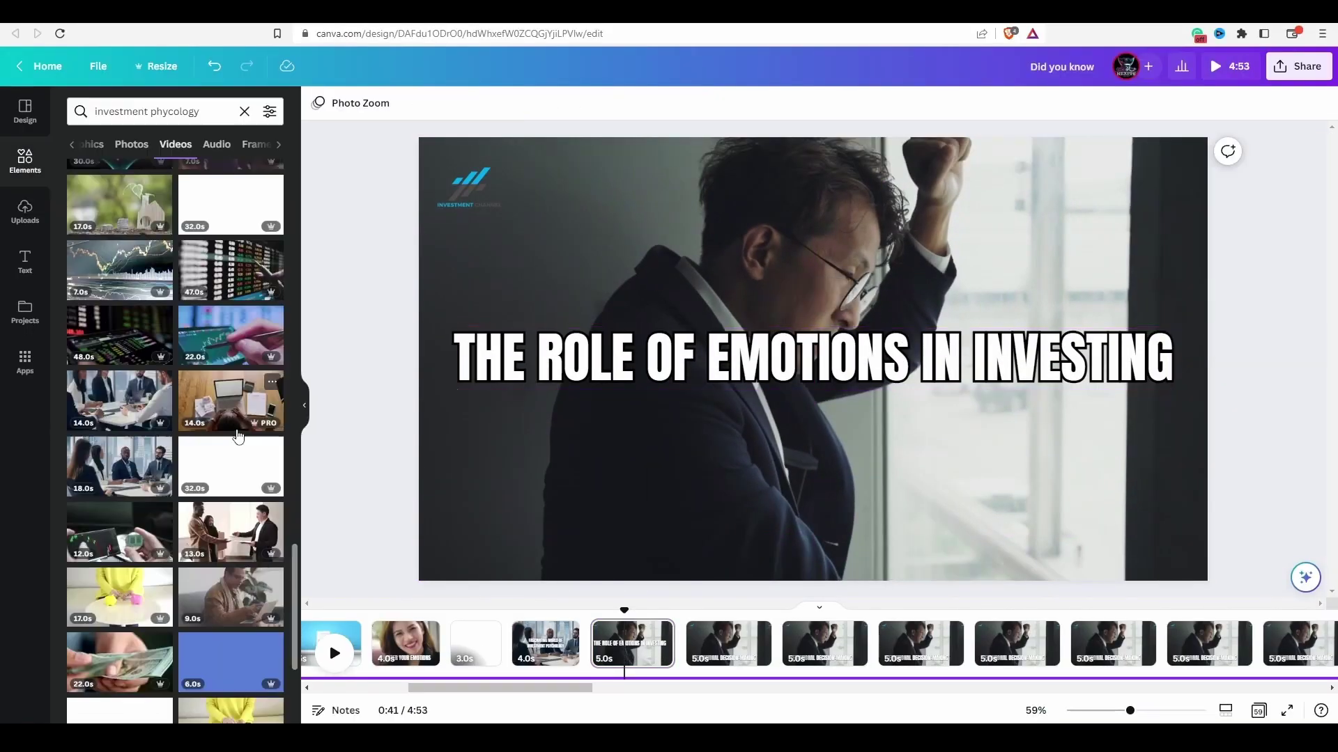
# Set the laptop-chart clip behind "THE ROLE OF EMOTIONS IN INVESTING" and the hourglass clip behind "INVESTING IS NO EXCEPTION", each page trimmed to 4.0s.
pyautogui.scroll(-5, 227, 479)
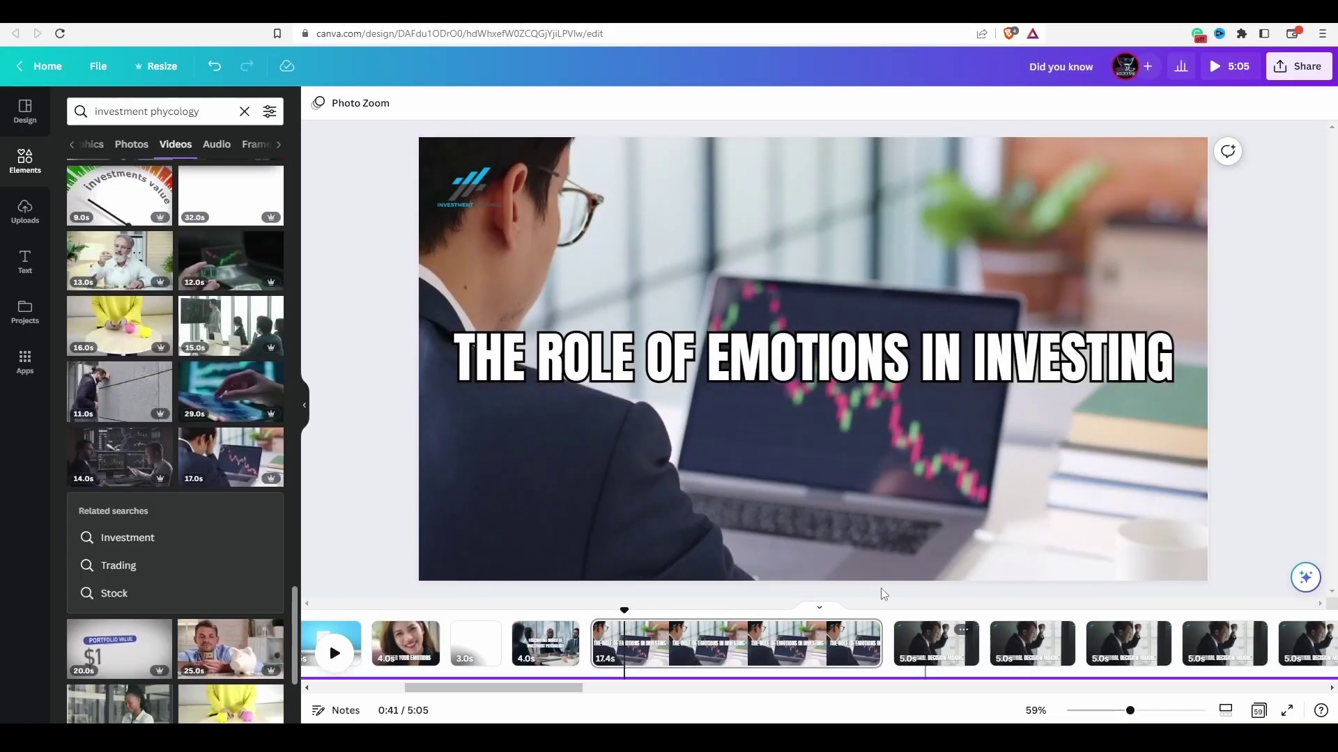
pyautogui.moveTo(704, 637); pyautogui.dragTo(657, 637)
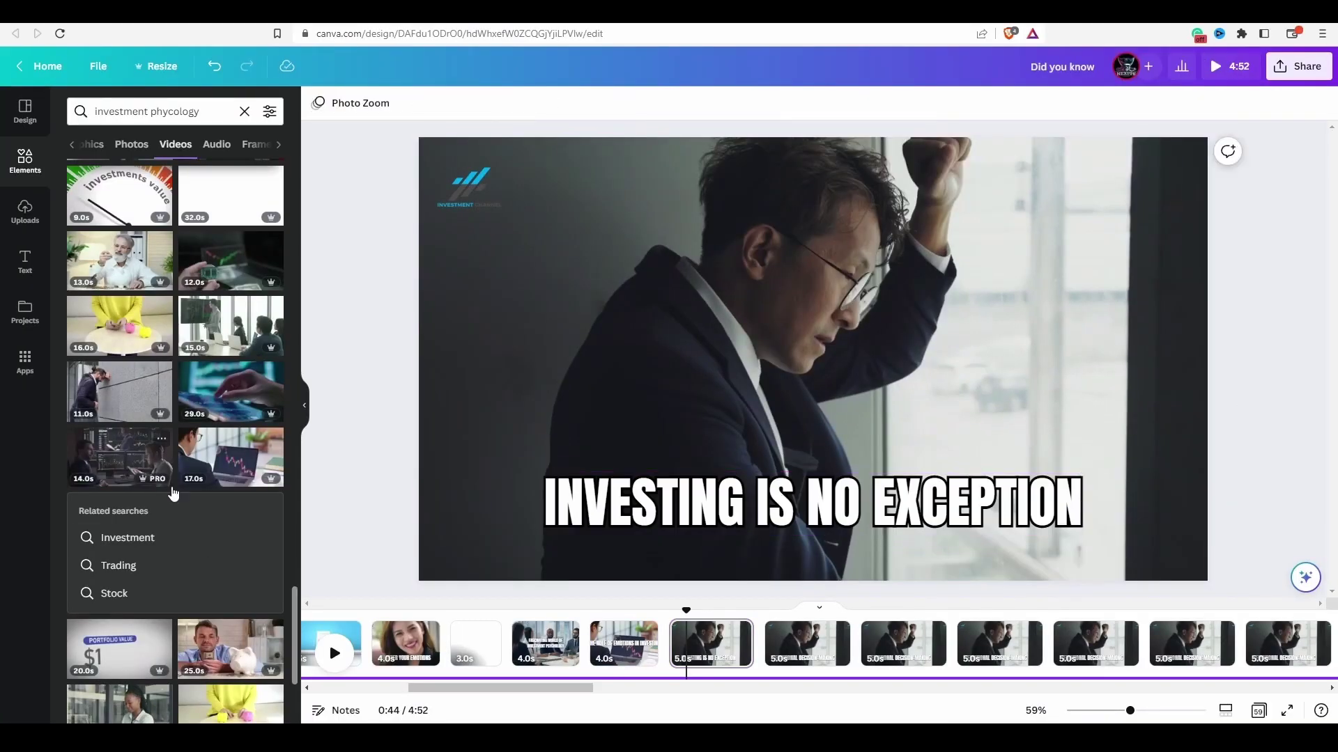
pyautogui.scroll(-10, 174, 446)
pyautogui.moveTo(231, 334); pyautogui.dragTo(853, 343)
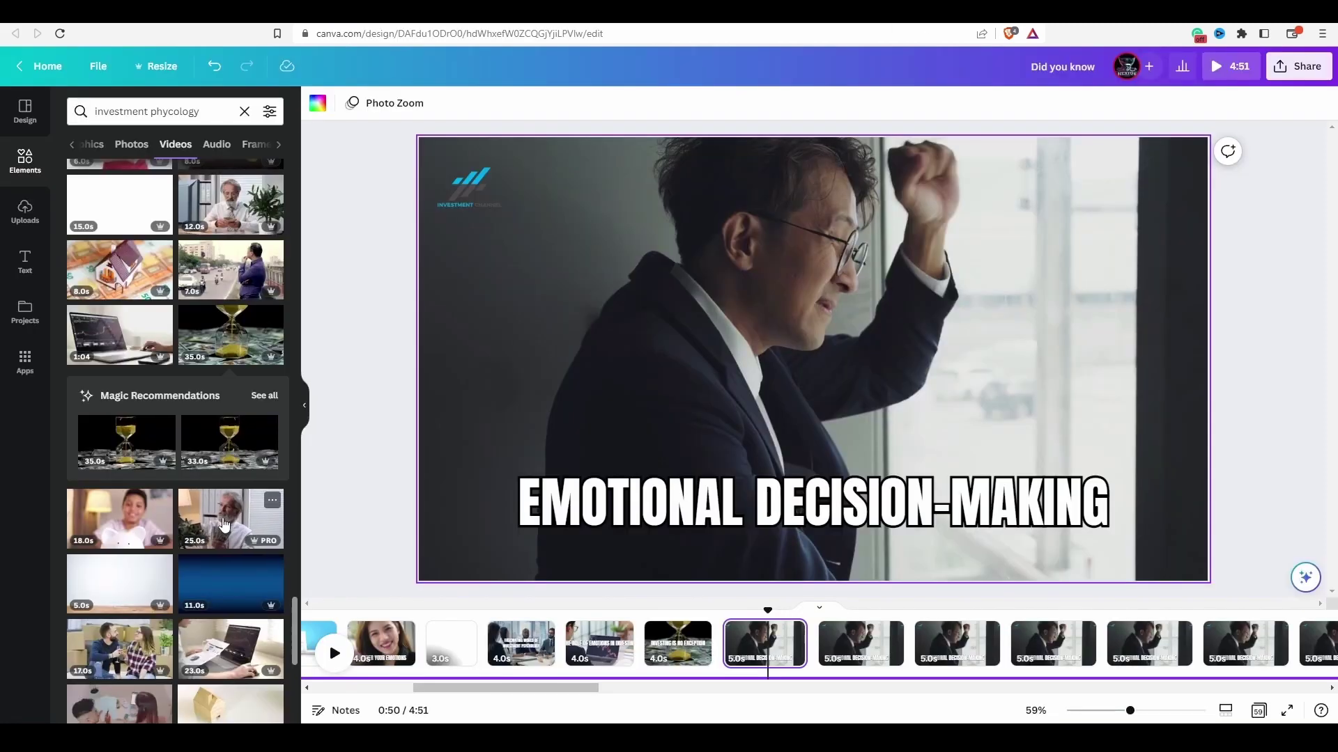
# Place the banknotes photo and the tablet businessman photo from an "investing" search side by side on the 5.5s stock-ticker page and animate them.
pyautogui.scroll(-5, 174, 432)
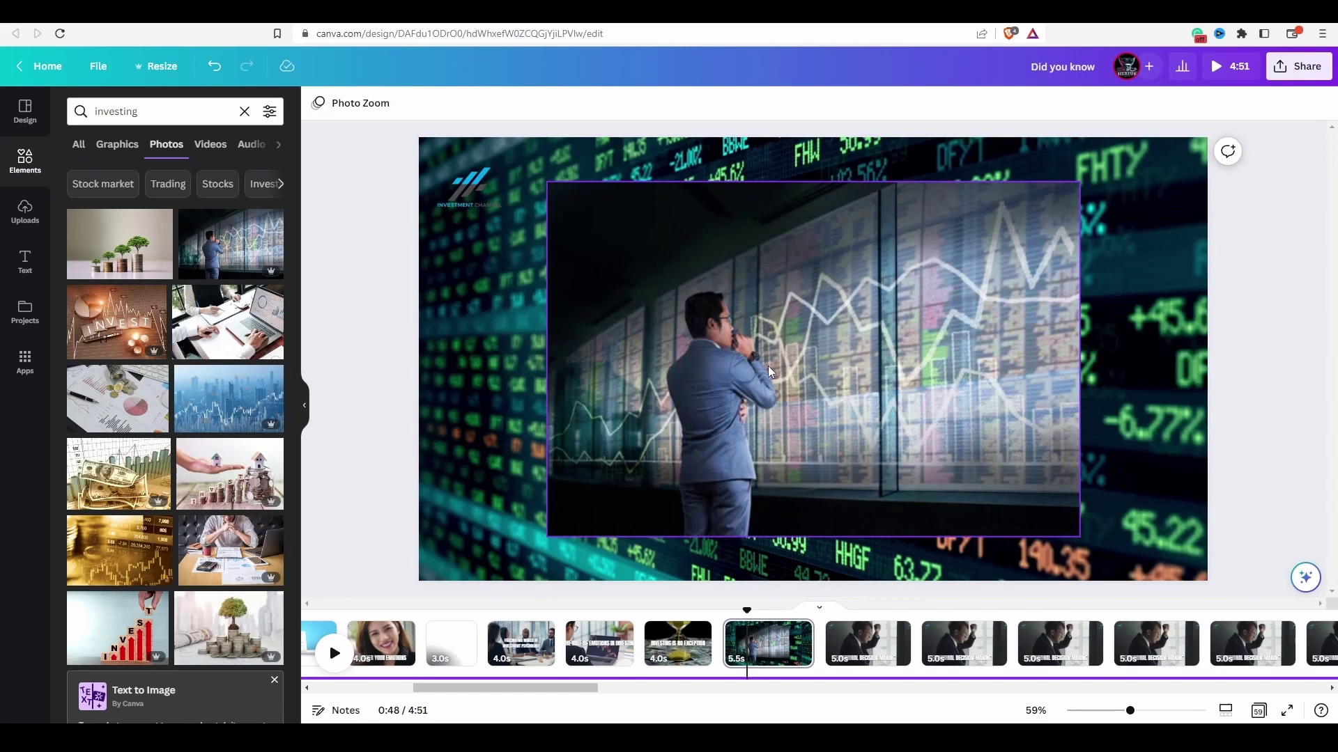
pyautogui.hotkey('ctrl', 'z')
pyautogui.scroll(-4, 174, 418)
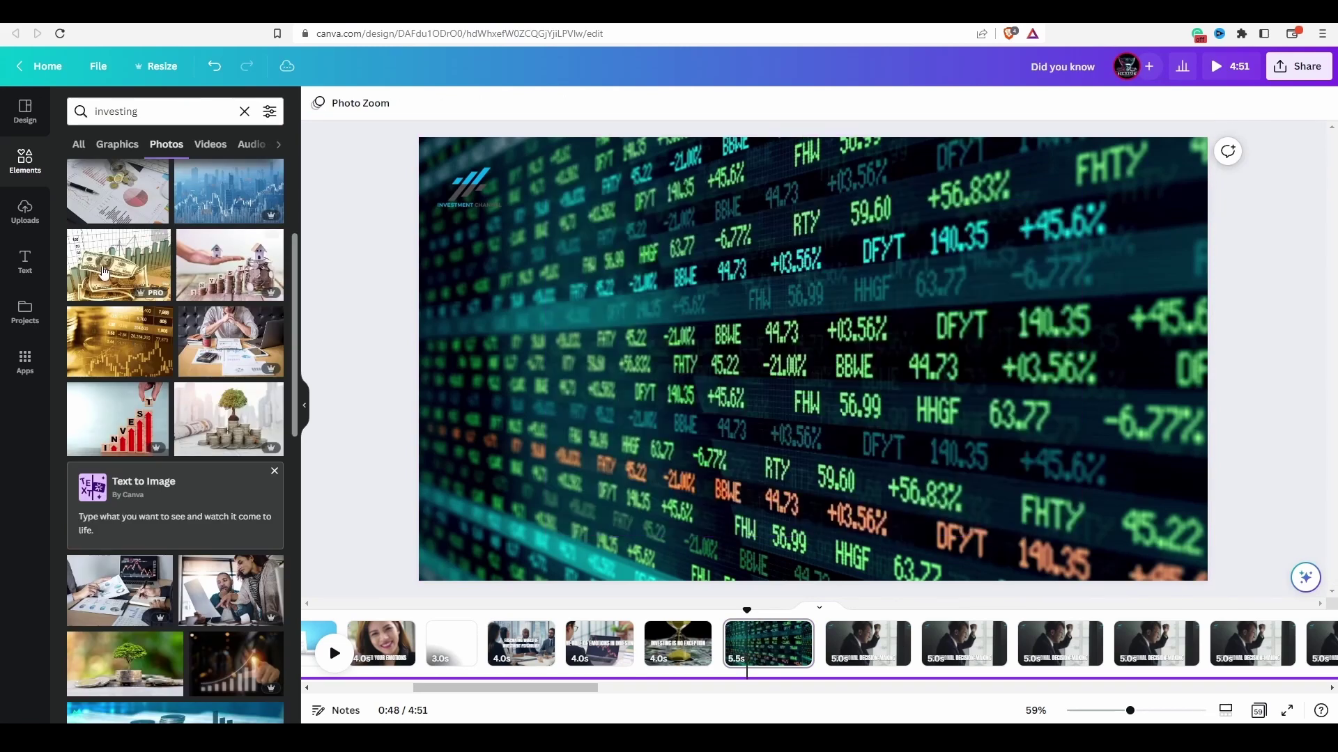
pyautogui.click(119, 263)
pyautogui.scroll(-5, 244, 394)
pyautogui.scroll(-5, 244, 393)
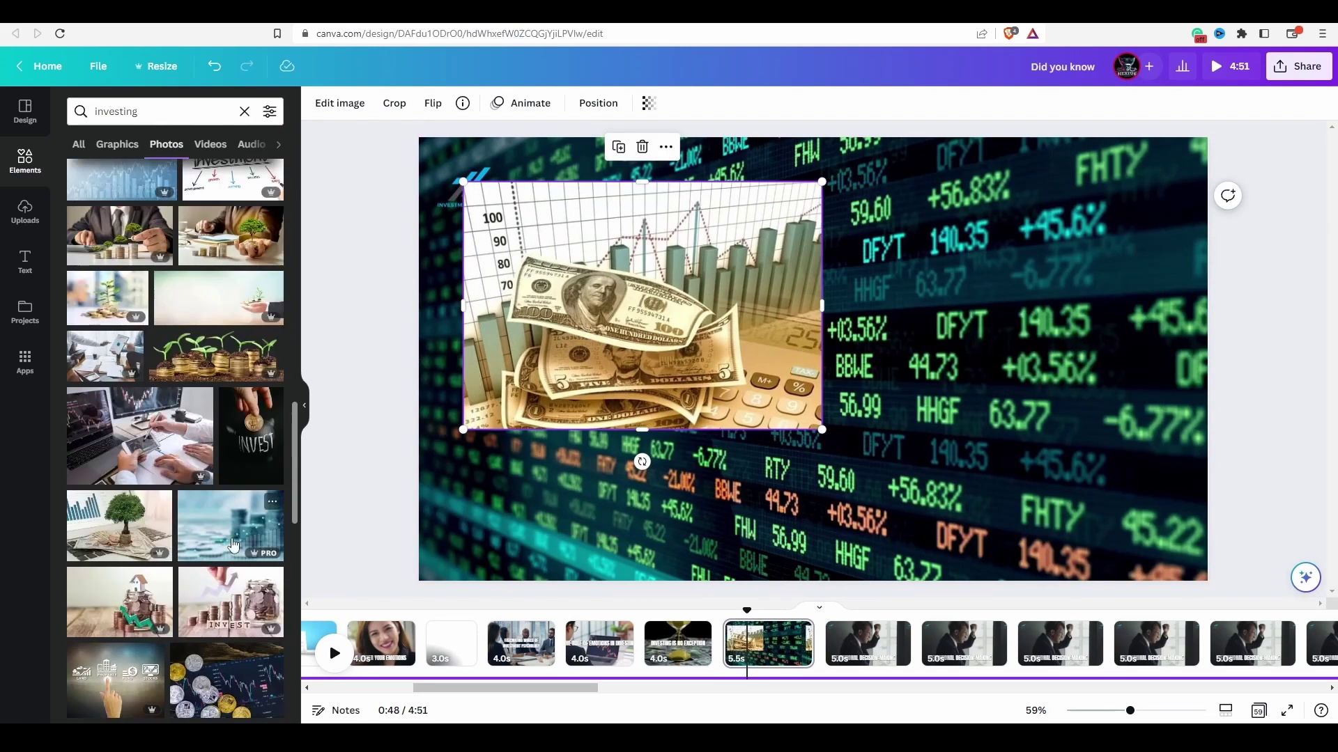
pyautogui.moveTo(231, 474); pyautogui.dragTo(1066, 458)
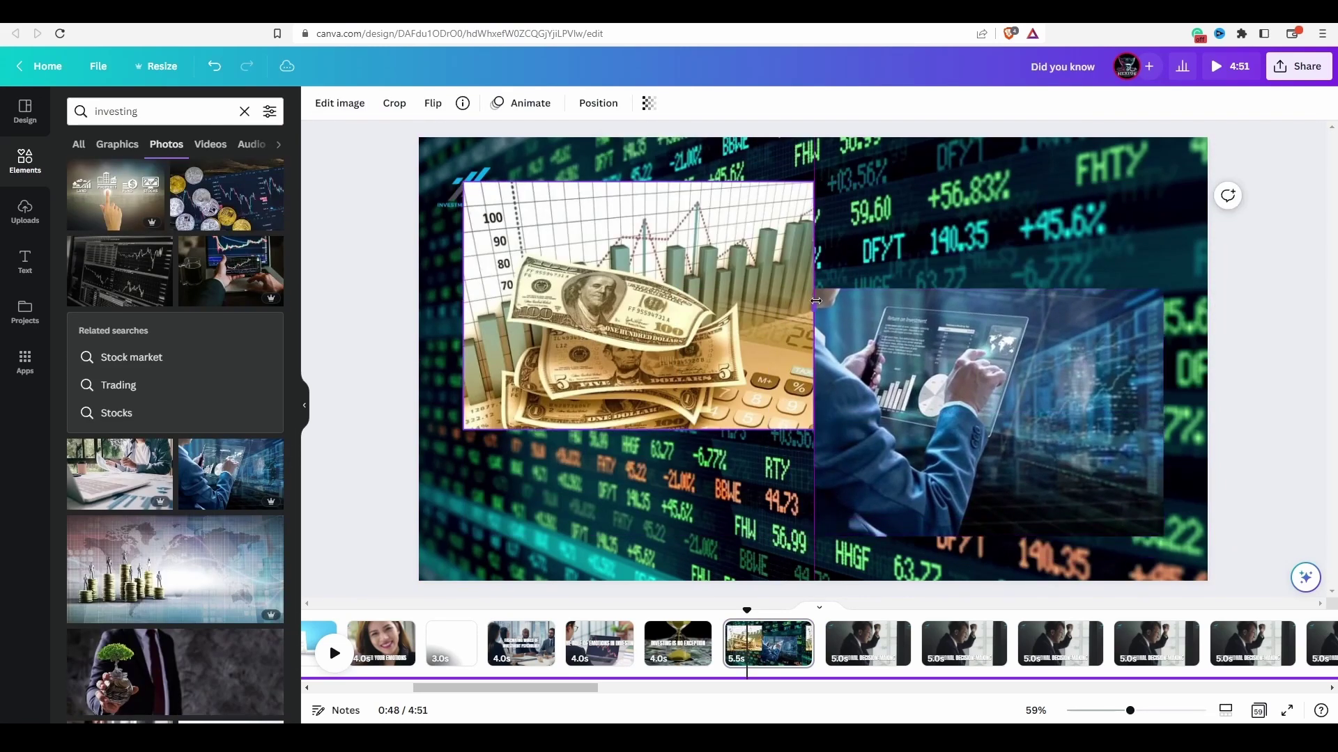
pyautogui.click(521, 103)
pyautogui.click(627, 313)
pyautogui.click(99, 190)
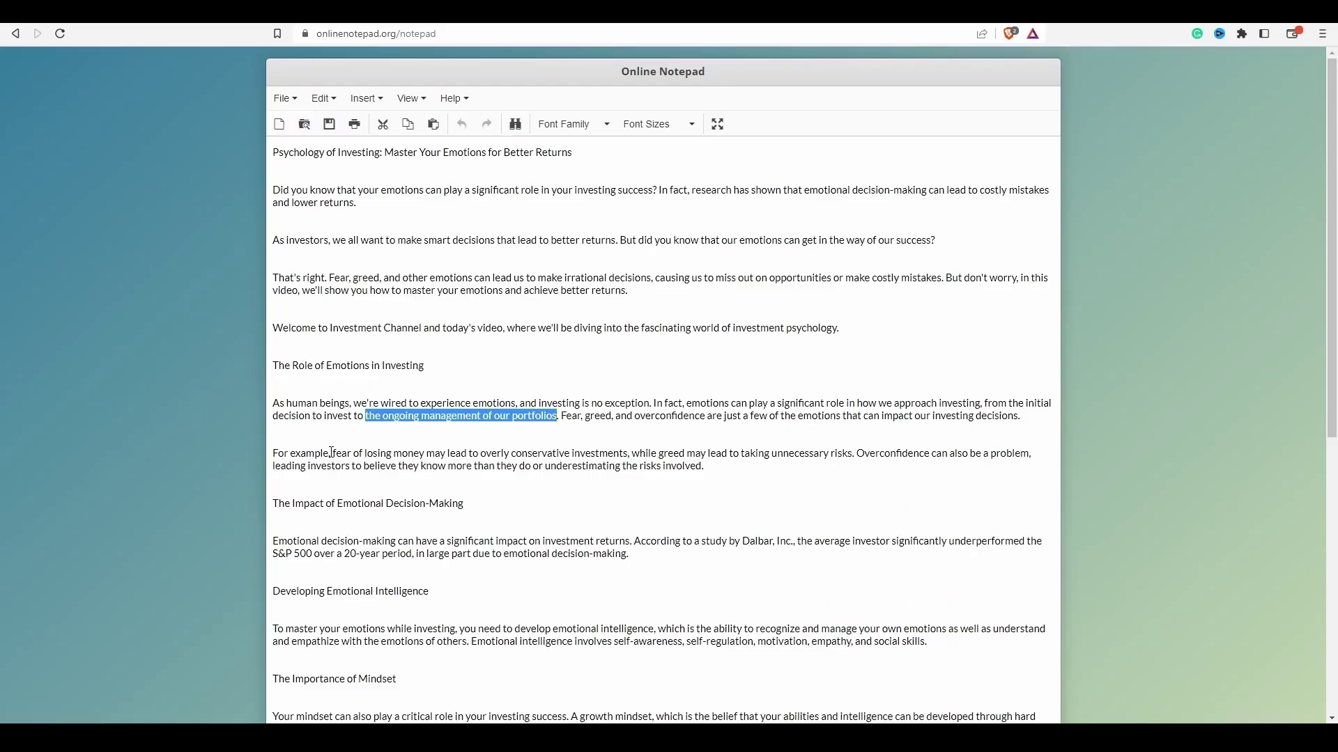
# Select the phrase about conservative investments in the notepad script and pick an "investing" stock video for the page after the two-photo page.
pyautogui.moveTo(542, 453); pyautogui.dragTo(625, 454)
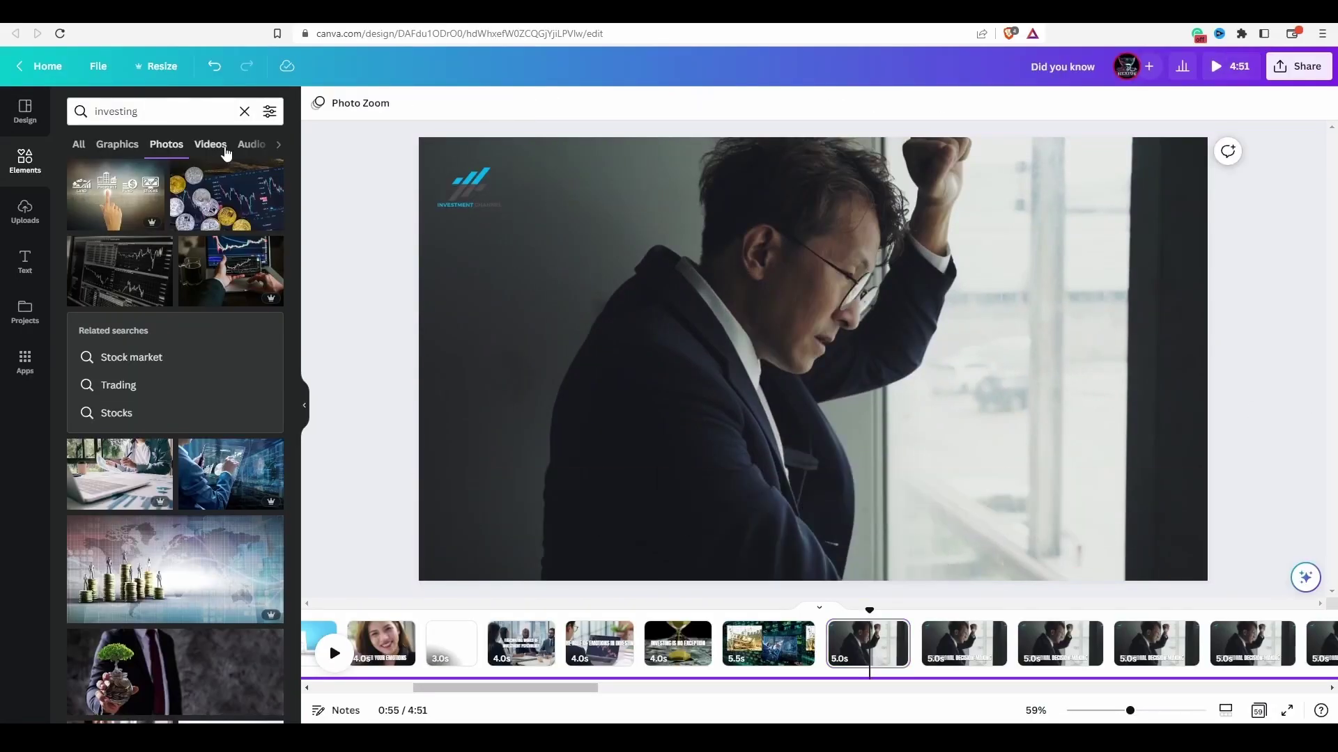
pyautogui.click(210, 144)
pyautogui.click(231, 286)
pyautogui.moveTo(1164, 623); pyautogui.dragTo(586, 630)
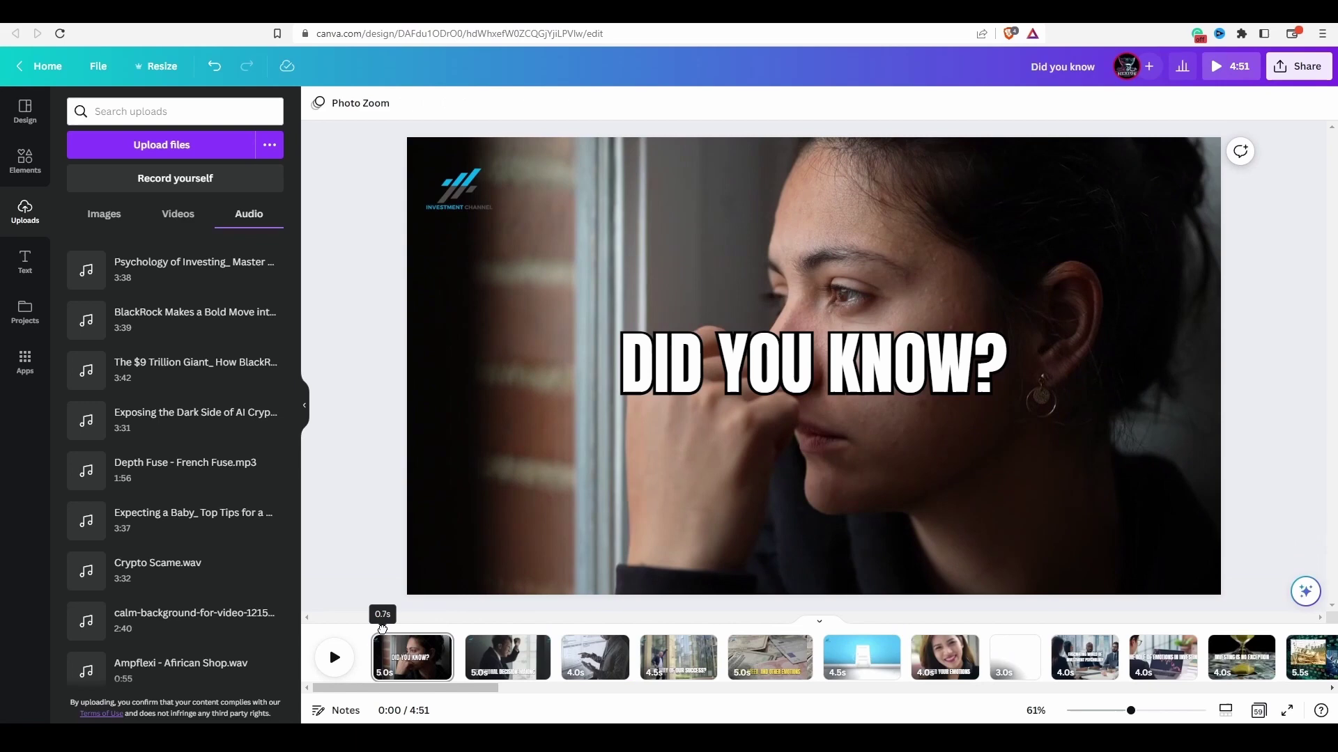
# Upload the "Psychology of Investing" voiceover again, place it on the timeline from the first page, and preview the video.
pyautogui.click(167, 287)
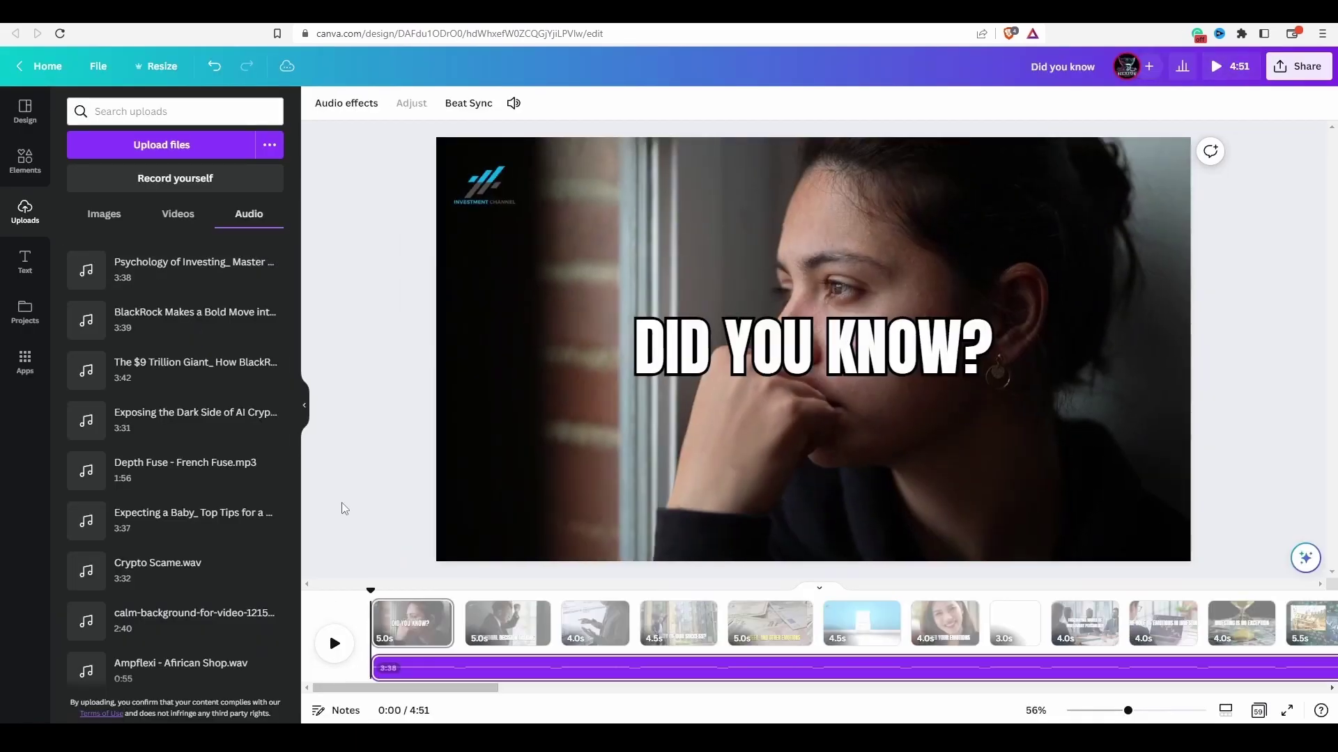
pyautogui.click(611, 680)
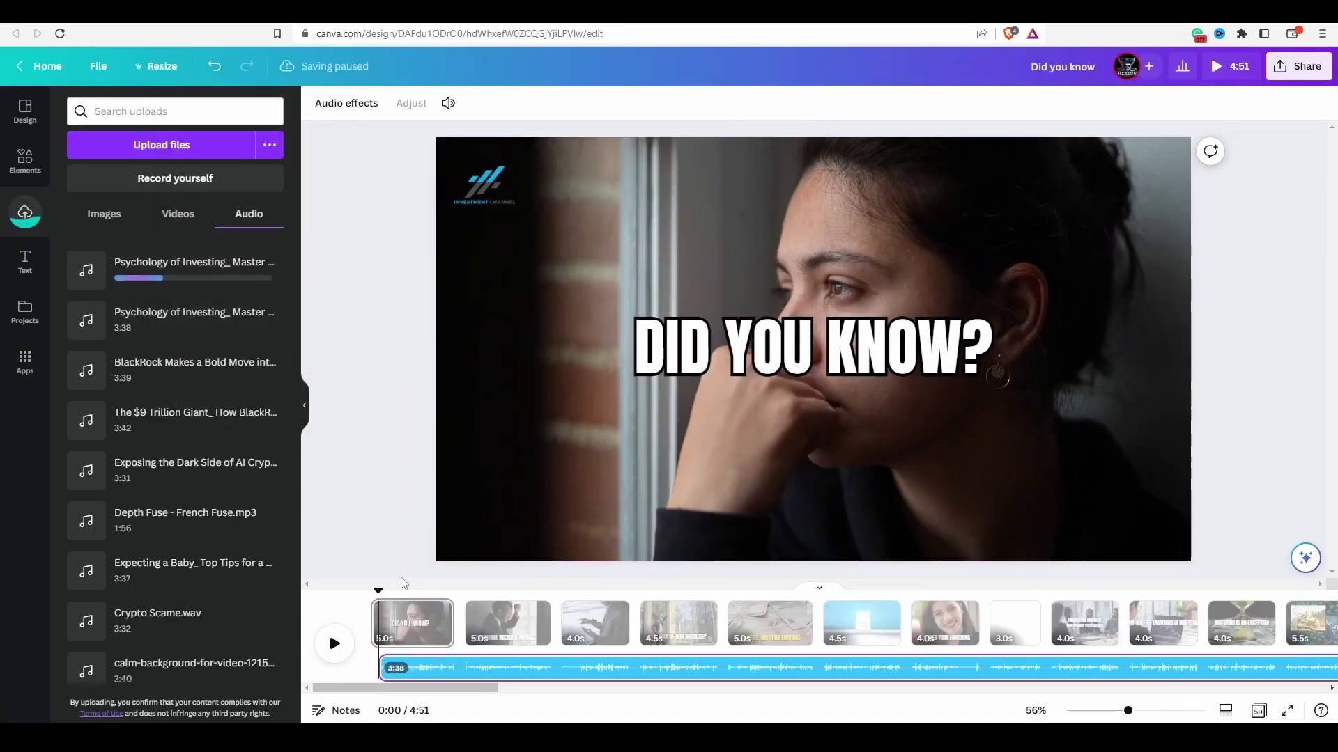
pyautogui.click(377, 620)
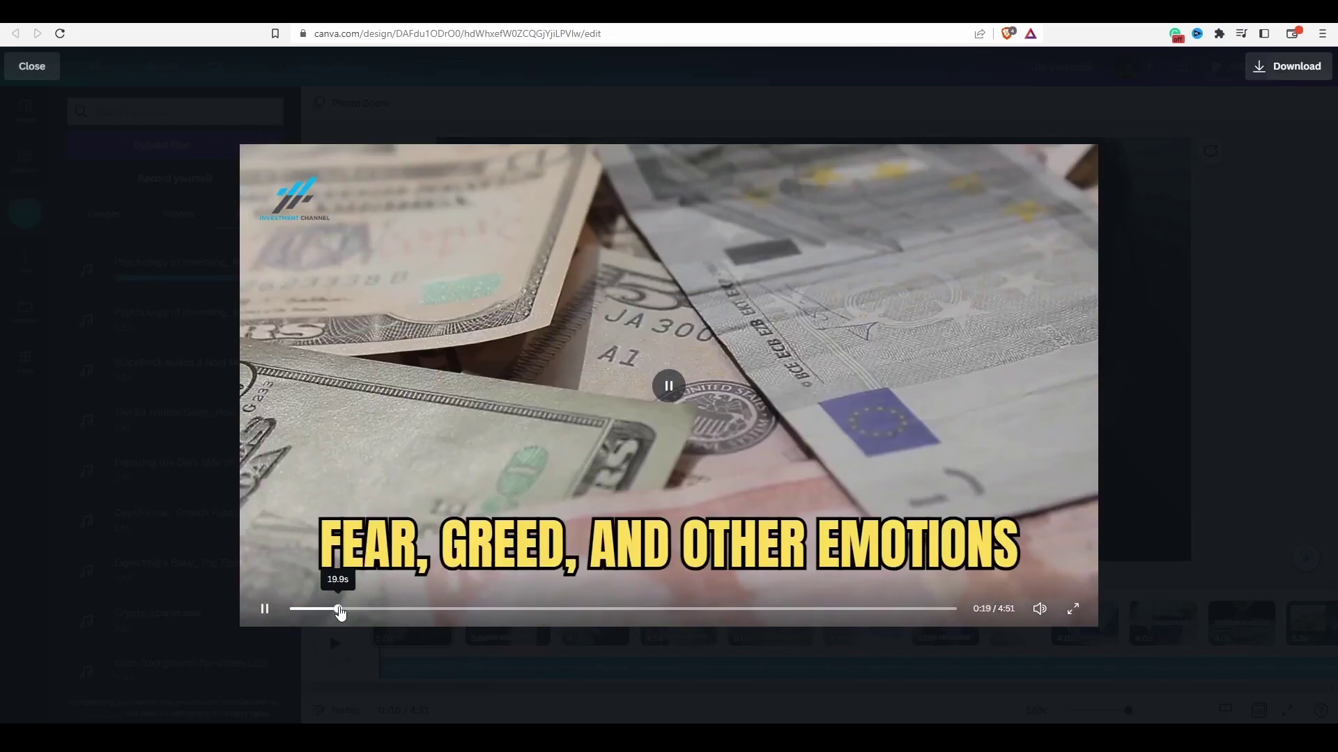
pyautogui.moveTo(337, 612); pyautogui.dragTo(427, 613)
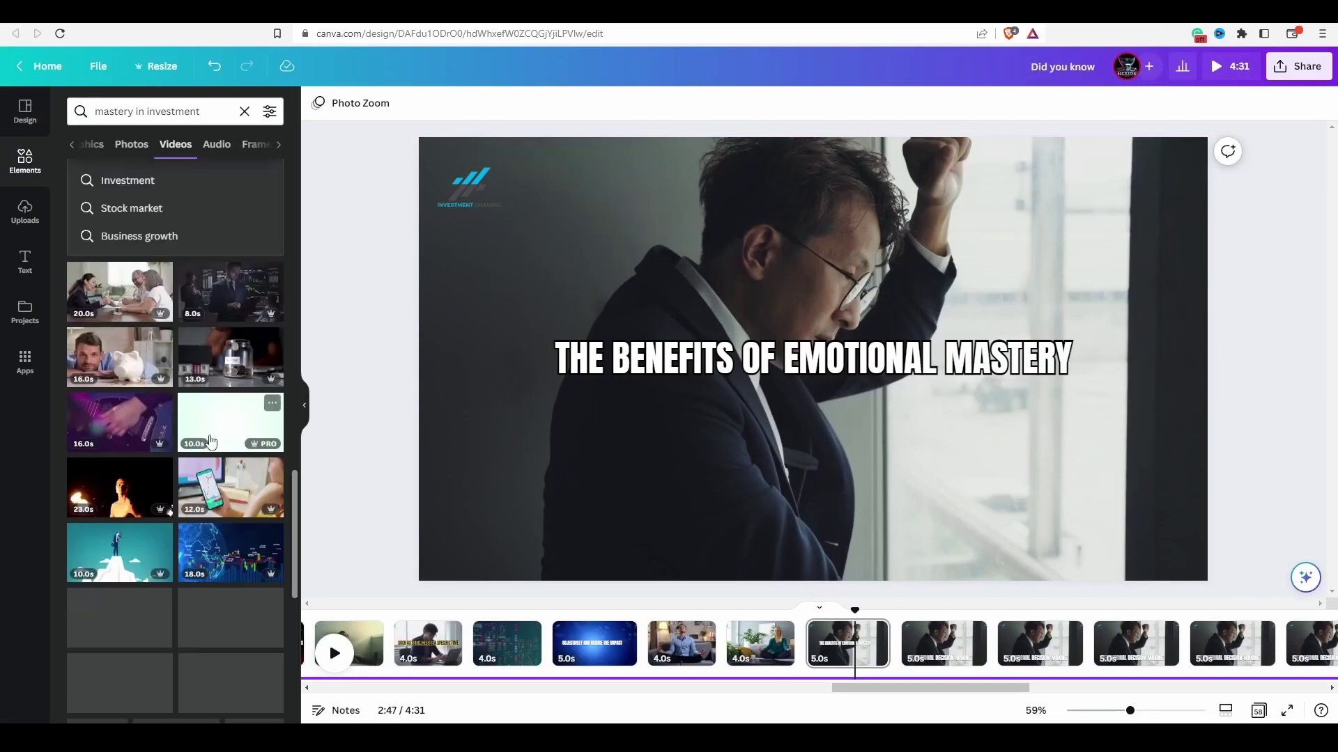
# Pick a "mastery in investment" stock clip for the "THE BENEFITS OF EMOTIONAL MASTERY" page and preview the video around that page.
pyautogui.scroll(-10, 227, 436)
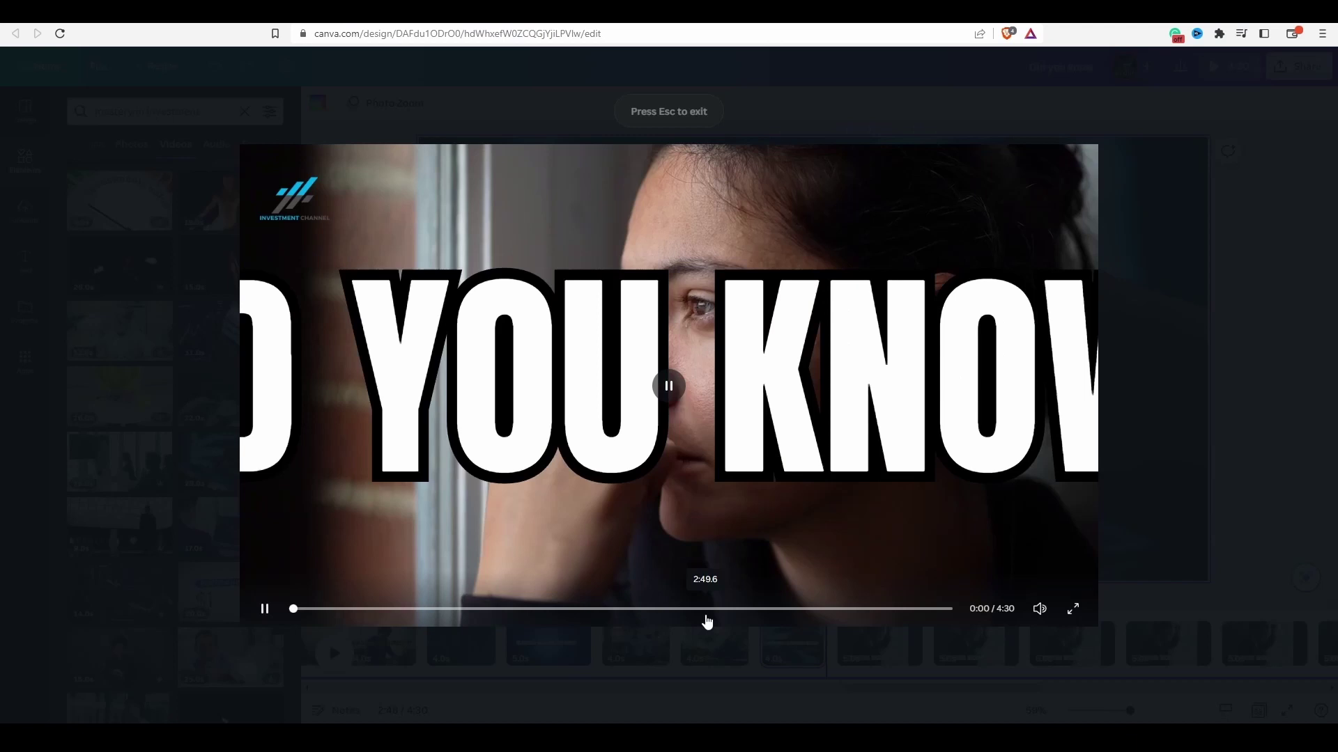
pyautogui.click(696, 609)
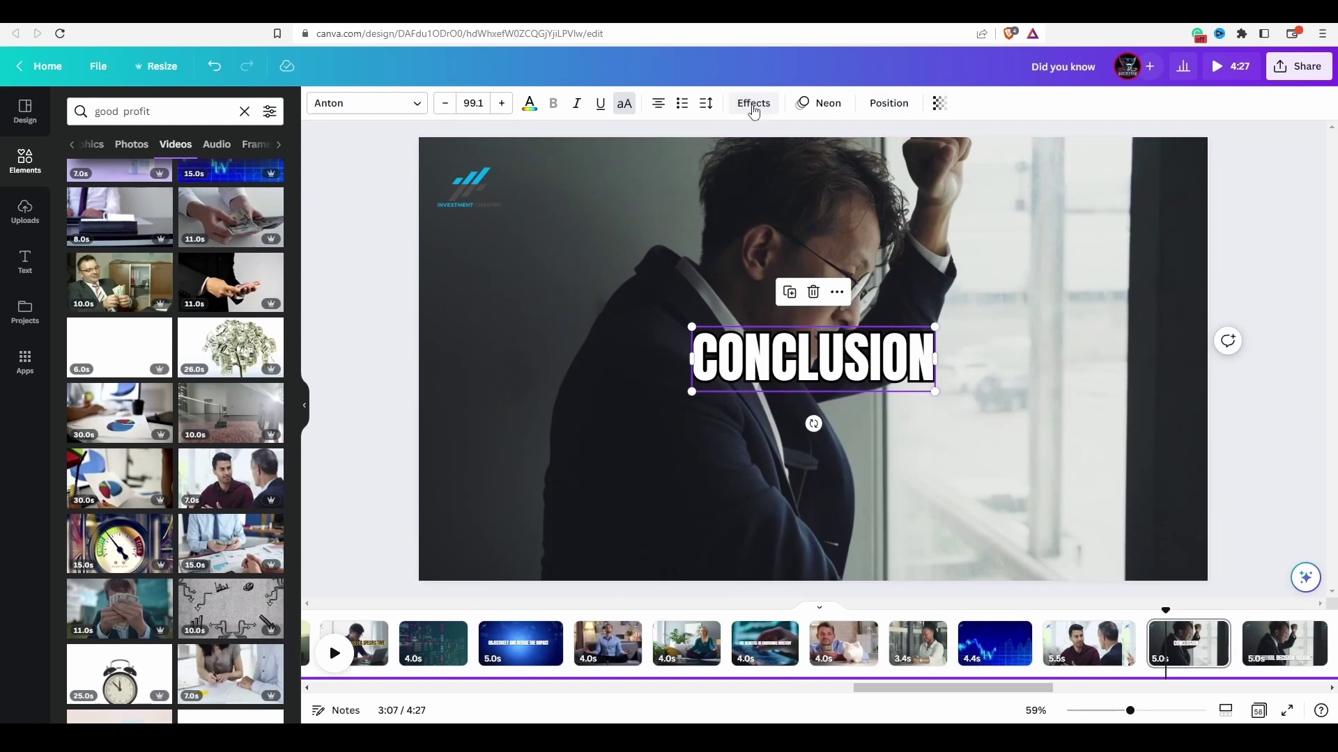
# Give the "CONCLUSION" title a red outline above the alarm-clock clip and trim its page to 3.5s.
pyautogui.click(753, 103)
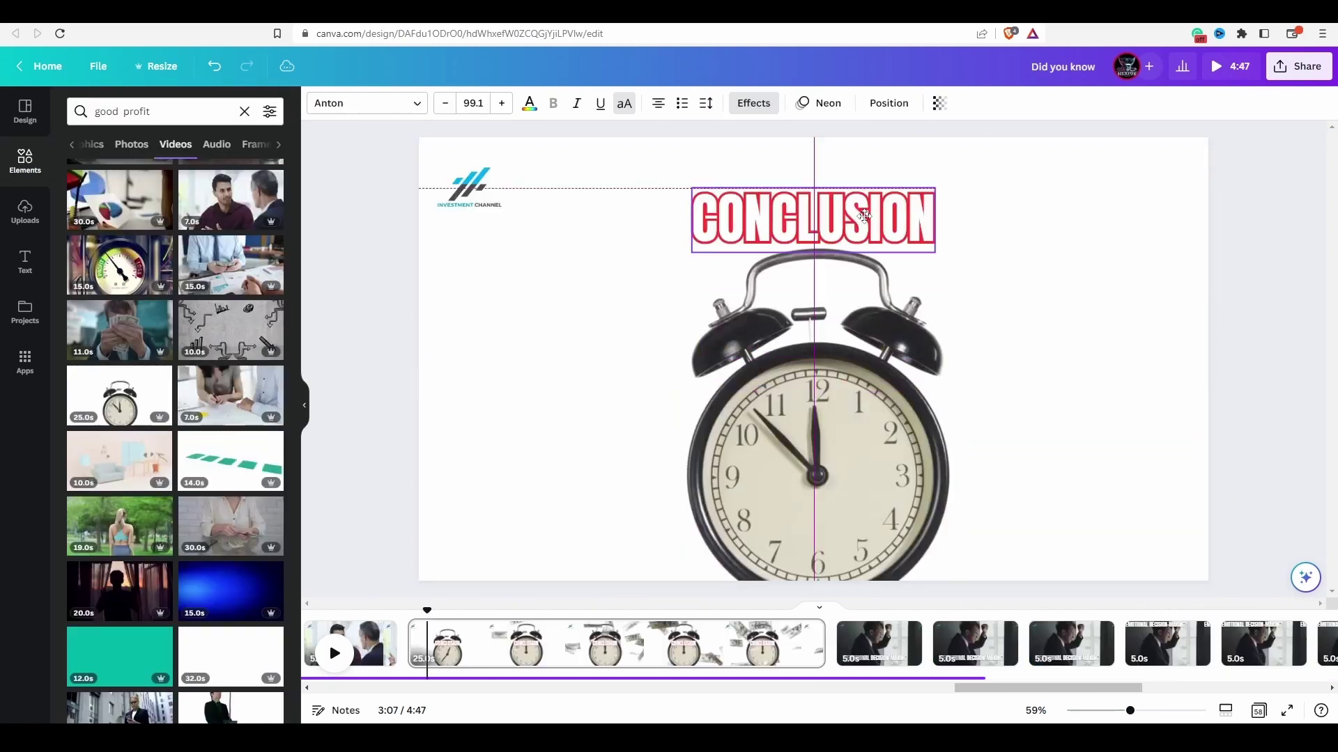
pyautogui.moveTo(824, 644); pyautogui.dragTo(438, 648)
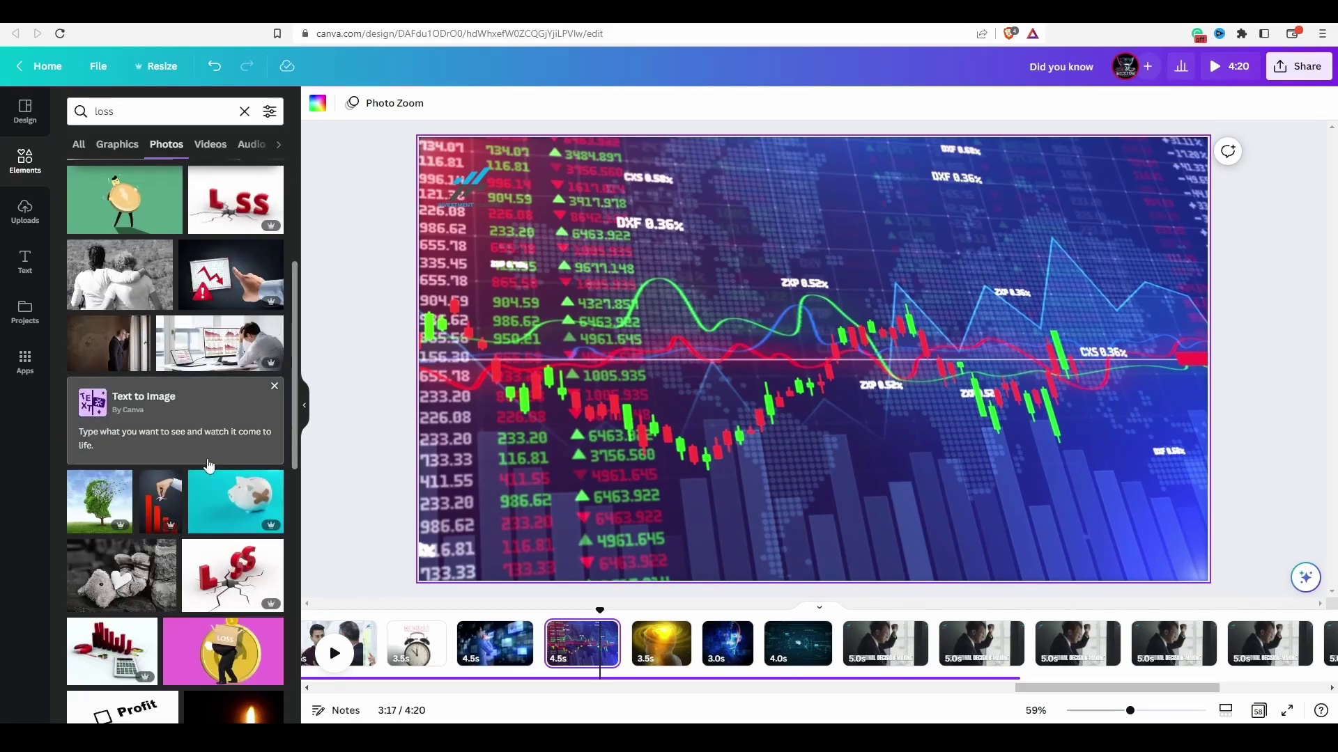
# Find the photo of the red falling chart with coins among the "loss" photos, place it on the 4.5s stock-chart page and animate it.
pyautogui.scroll(-5, 152, 408)
pyautogui.scroll(-5, 152, 407)
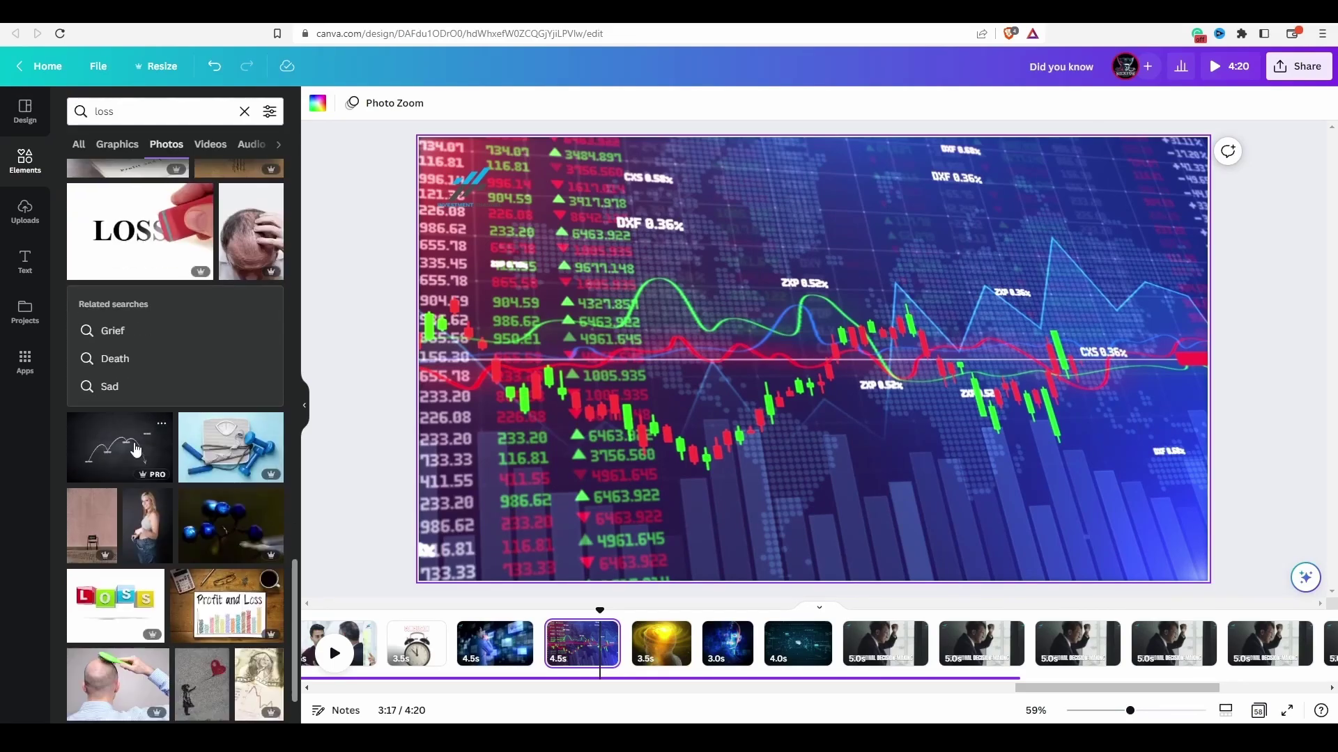
pyautogui.scroll(5, 152, 408)
pyautogui.scroll(-10, 152, 408)
pyautogui.click(521, 103)
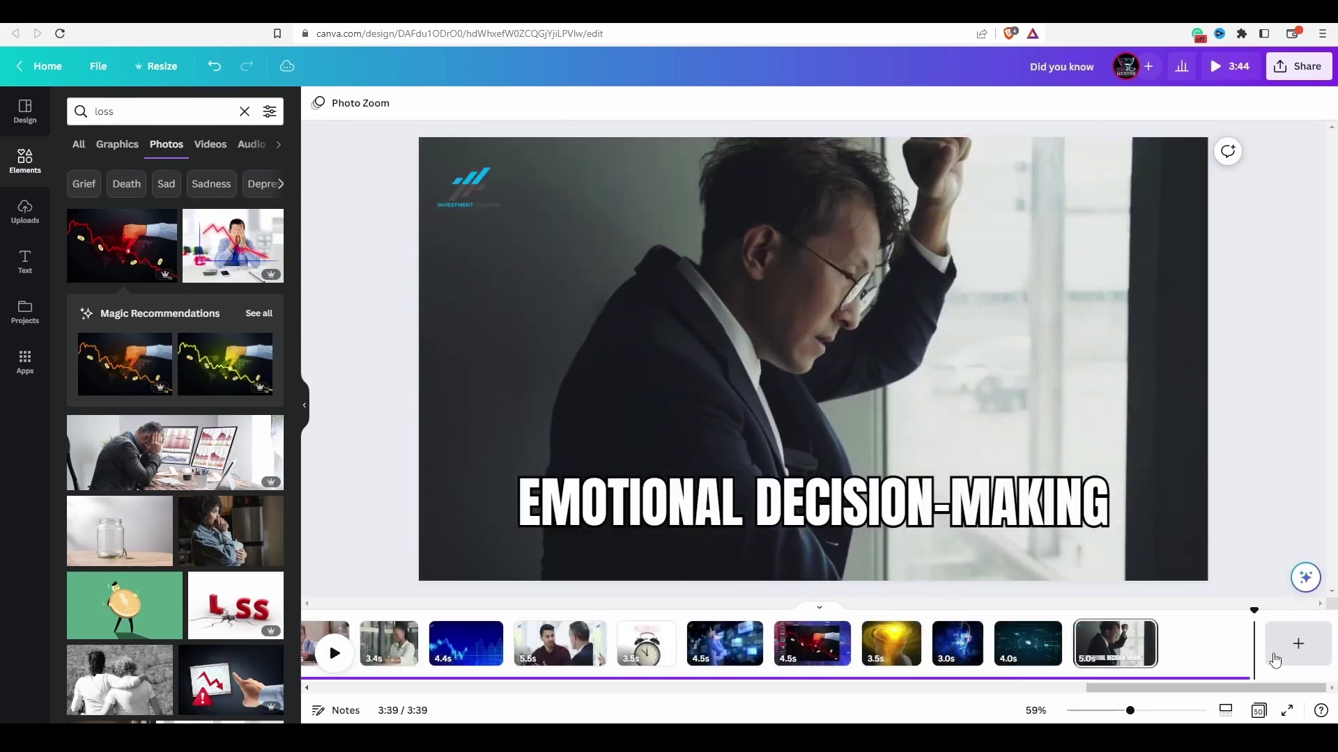
# Adjust the length of the page following the 4.0s dark teal closing clip to 3.7s.
pyautogui.moveTo(1064, 655); pyautogui.dragTo(1146, 655)
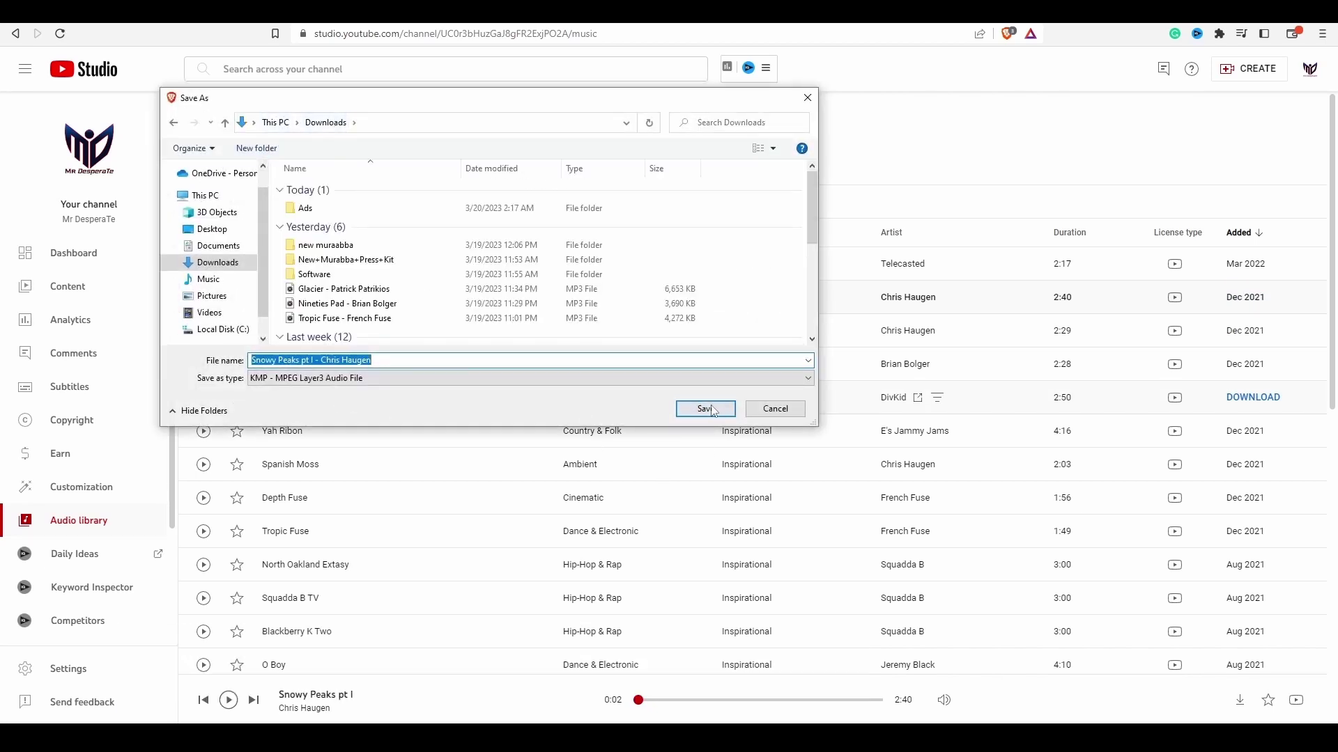
# Save the track "Snowy Peaks pt I" from the YouTube Studio audio library to Downloads and upload it to Canva.
pyautogui.click(706, 409)
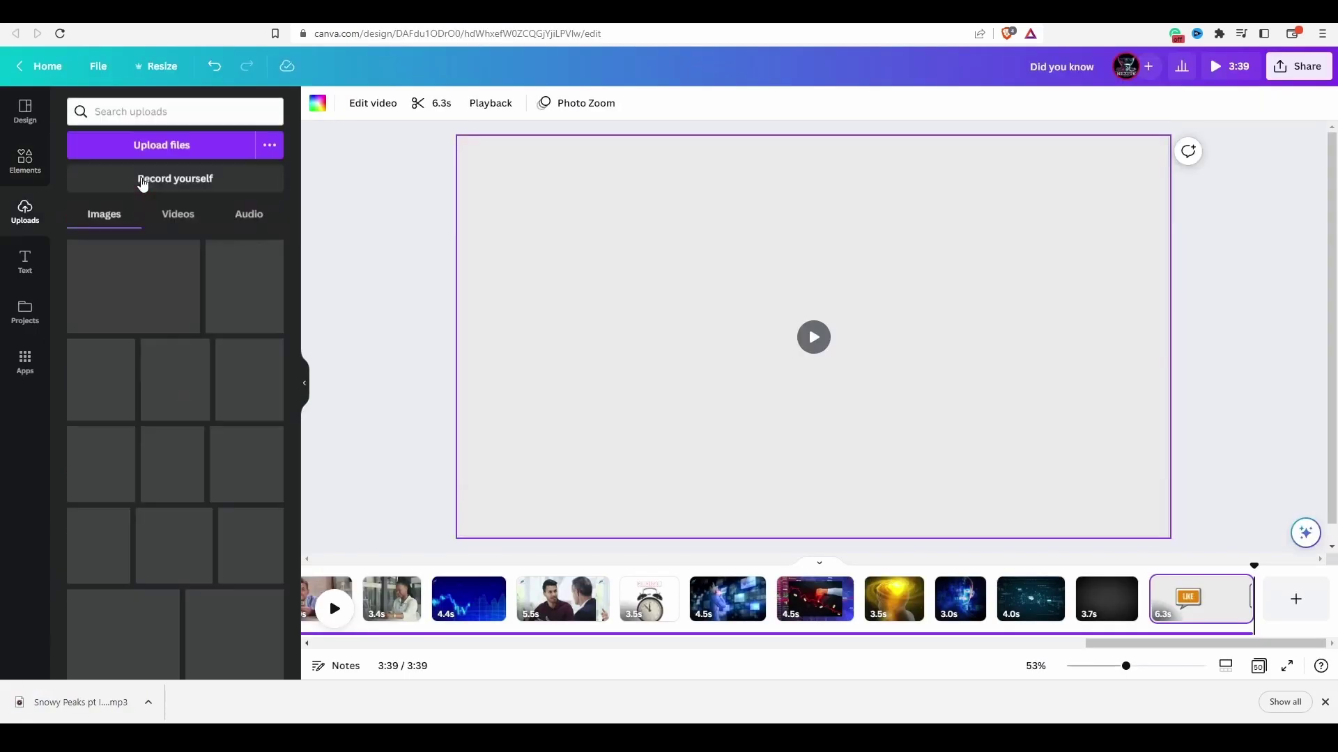
pyautogui.doubleClick(333, 252)
# Add "Snowy Peaks pt I" to the timeline as background music alongside the narration track.
pyautogui.hscroll(-10, 627, 599)
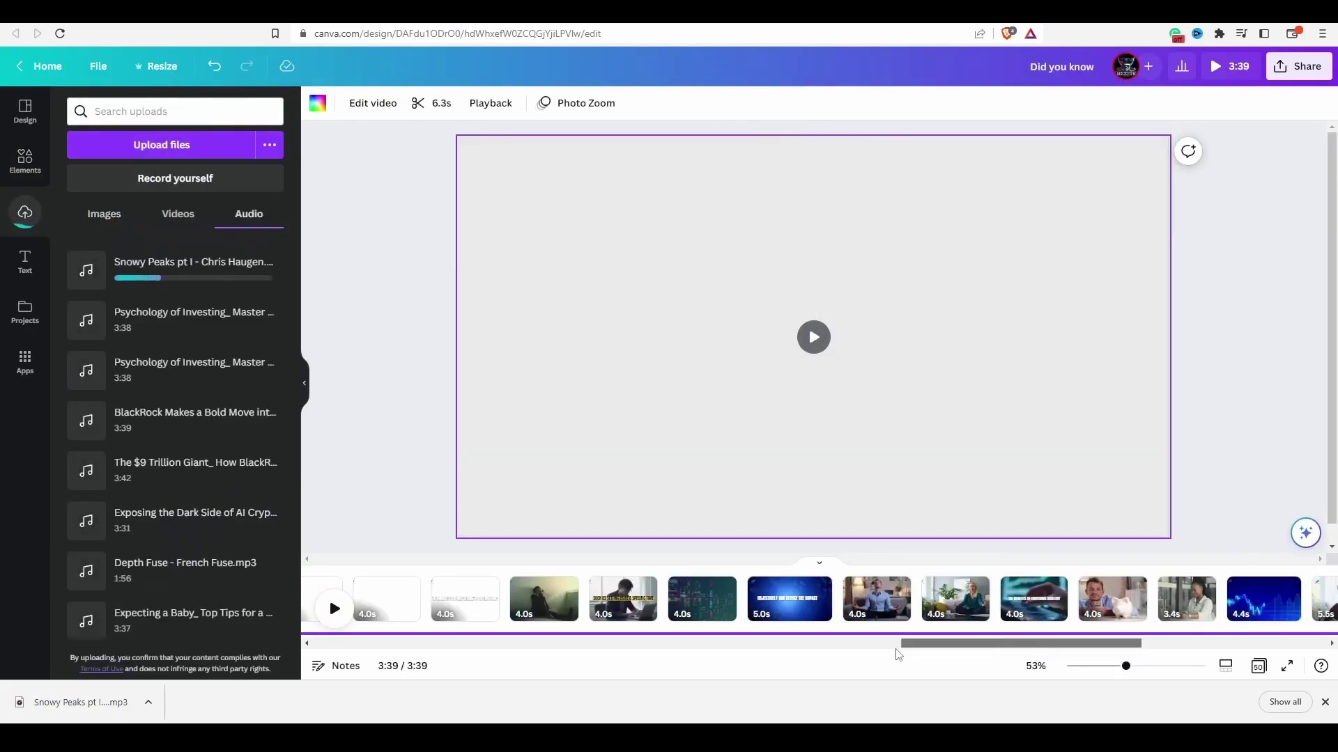
pyautogui.click(393, 567)
pyautogui.click(175, 265)
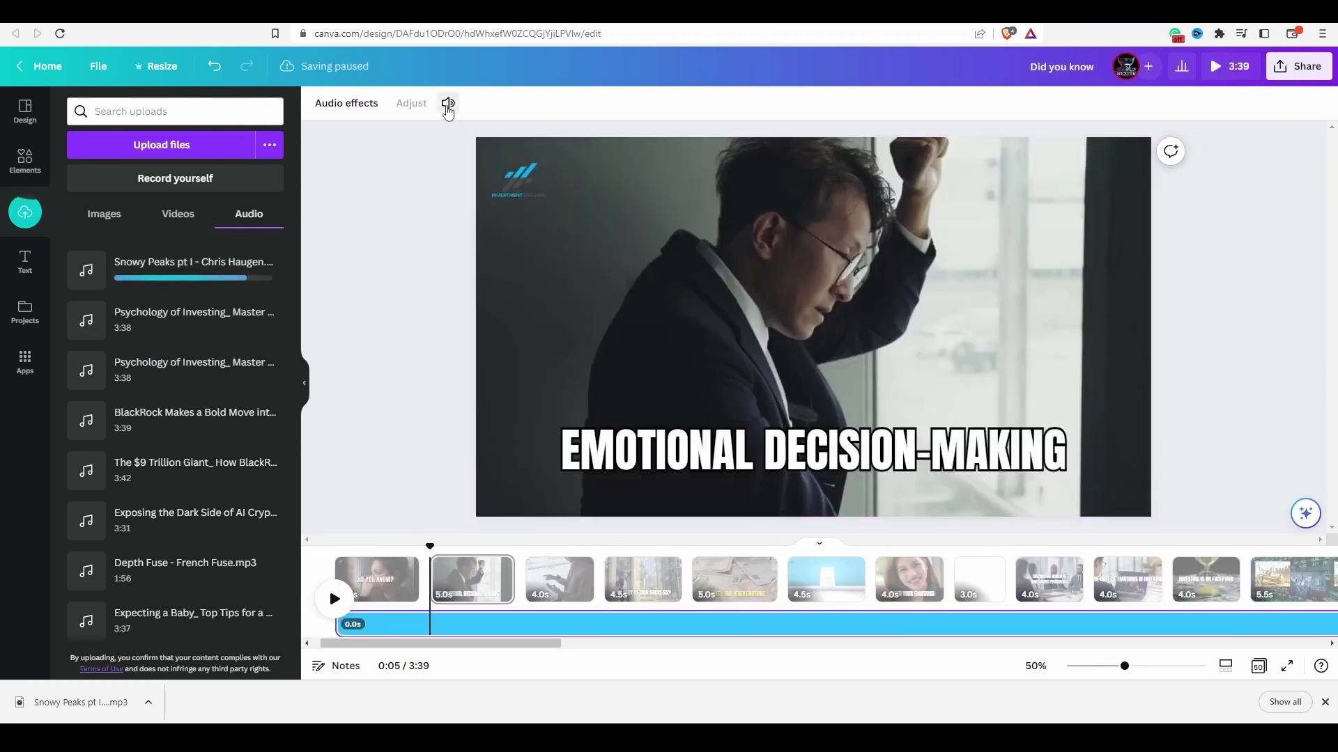
pyautogui.click(142, 282)
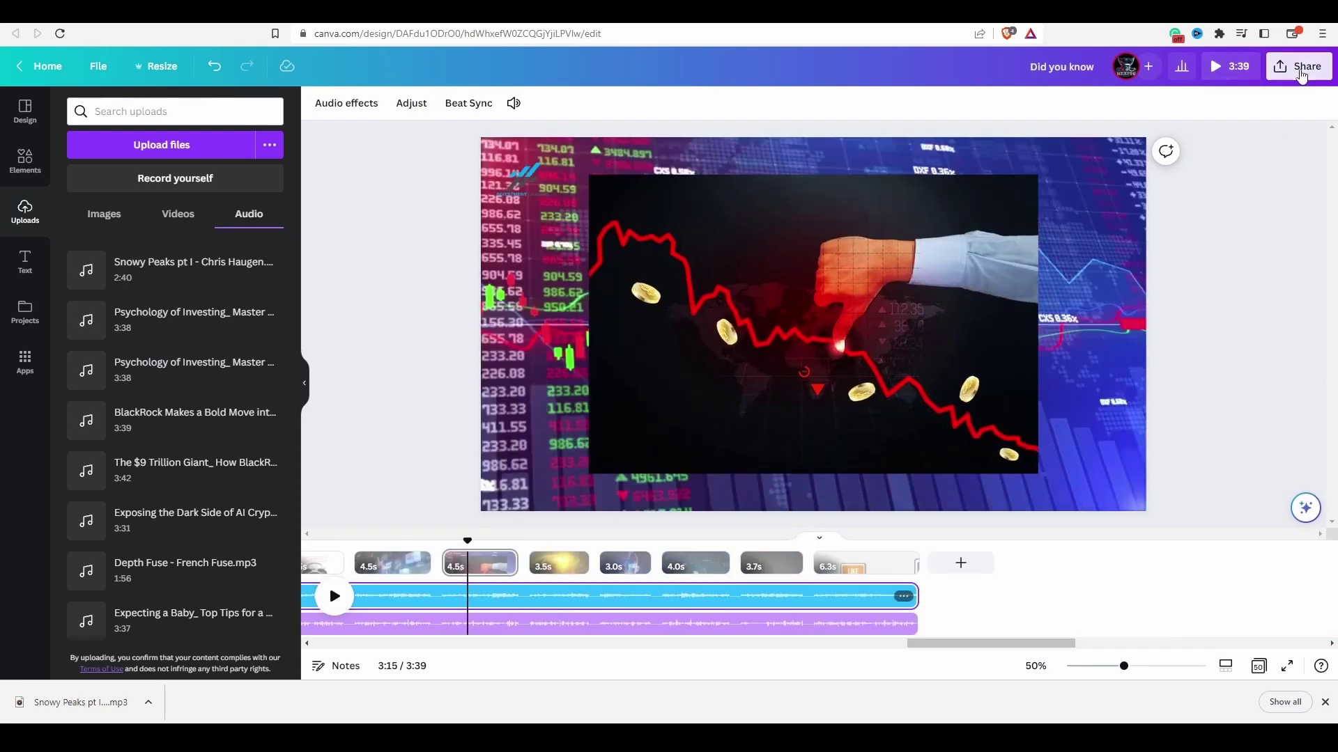
# Download all 50 pages of the design as an MP4 video at 1080p (HD).
pyautogui.click(1297, 66)
pyautogui.click(1104, 422)
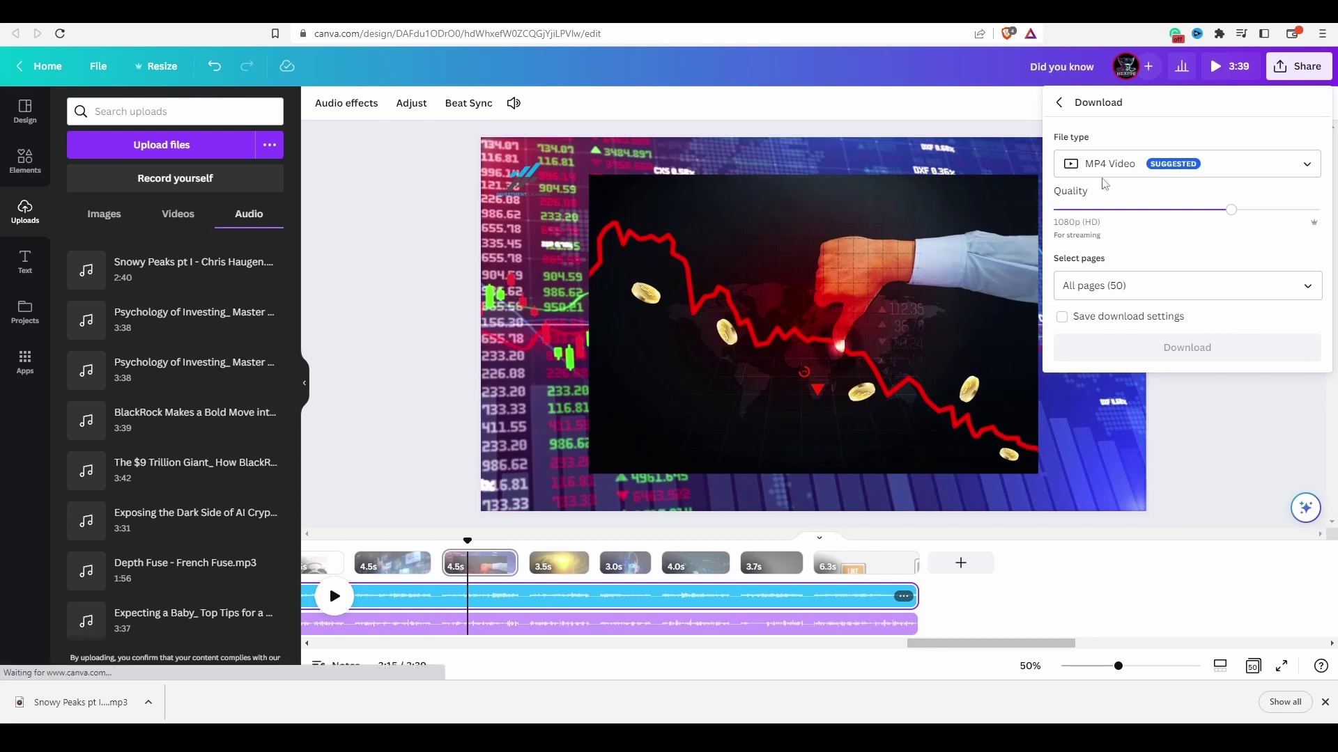
pyautogui.click(1160, 352)
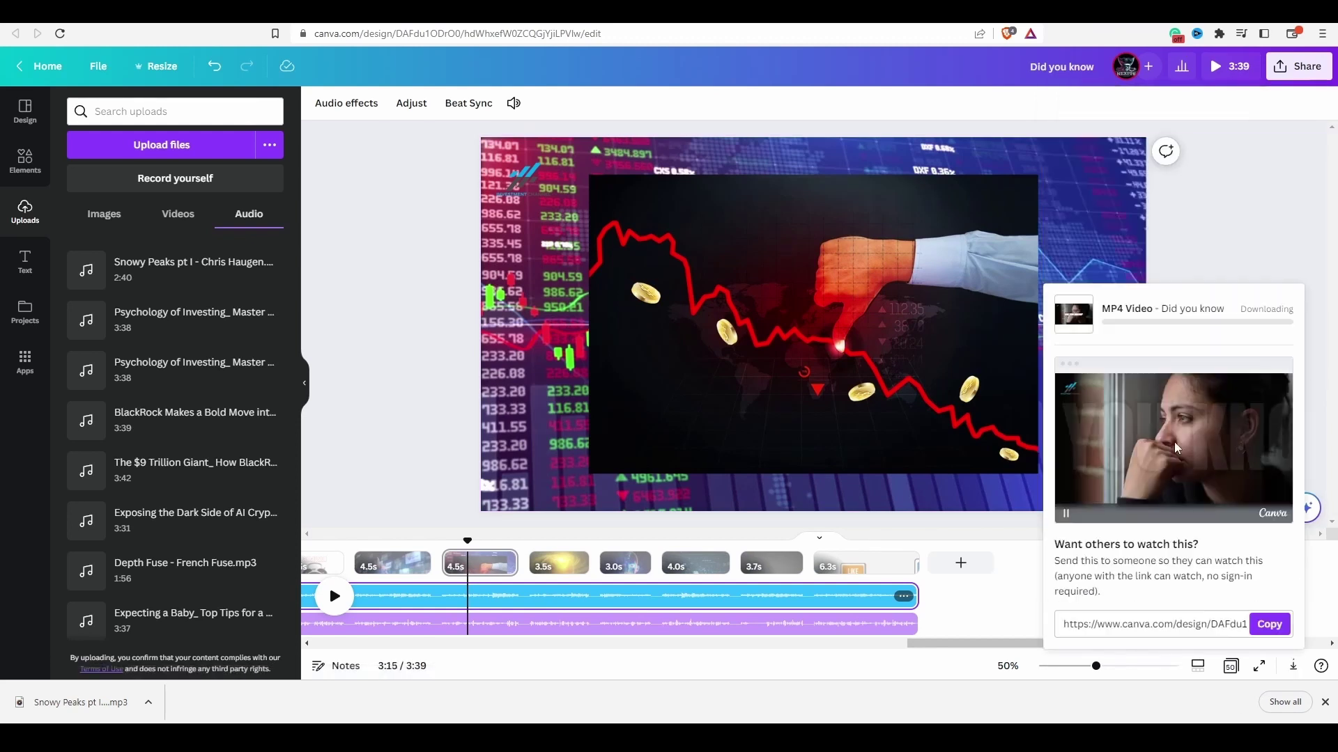